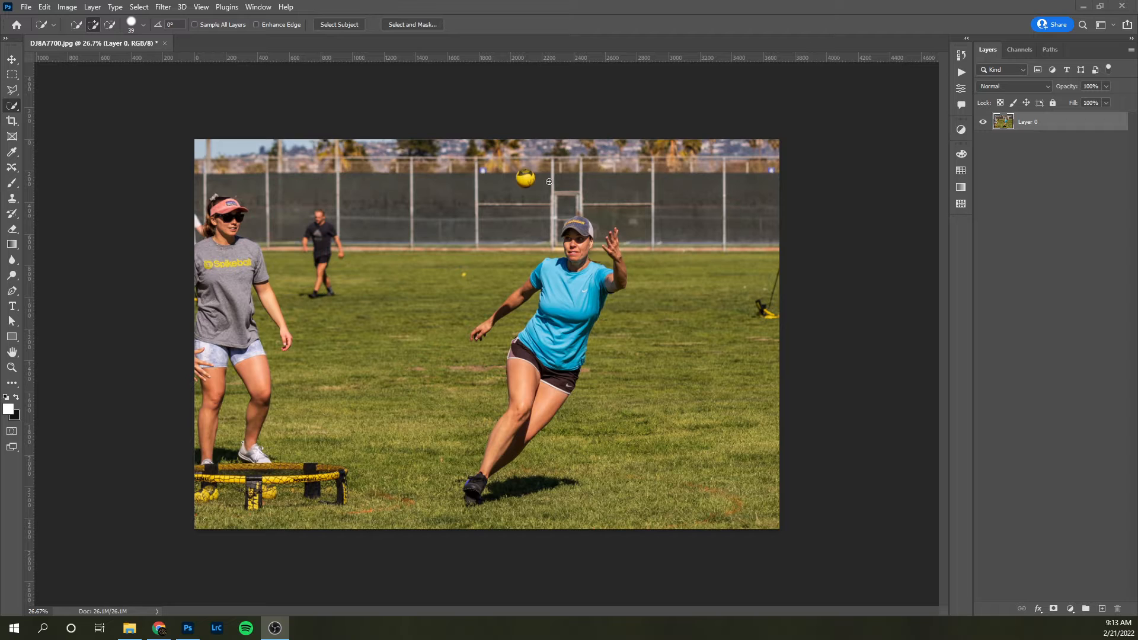
- Activate the Quick Selection Tool
click(12, 108)
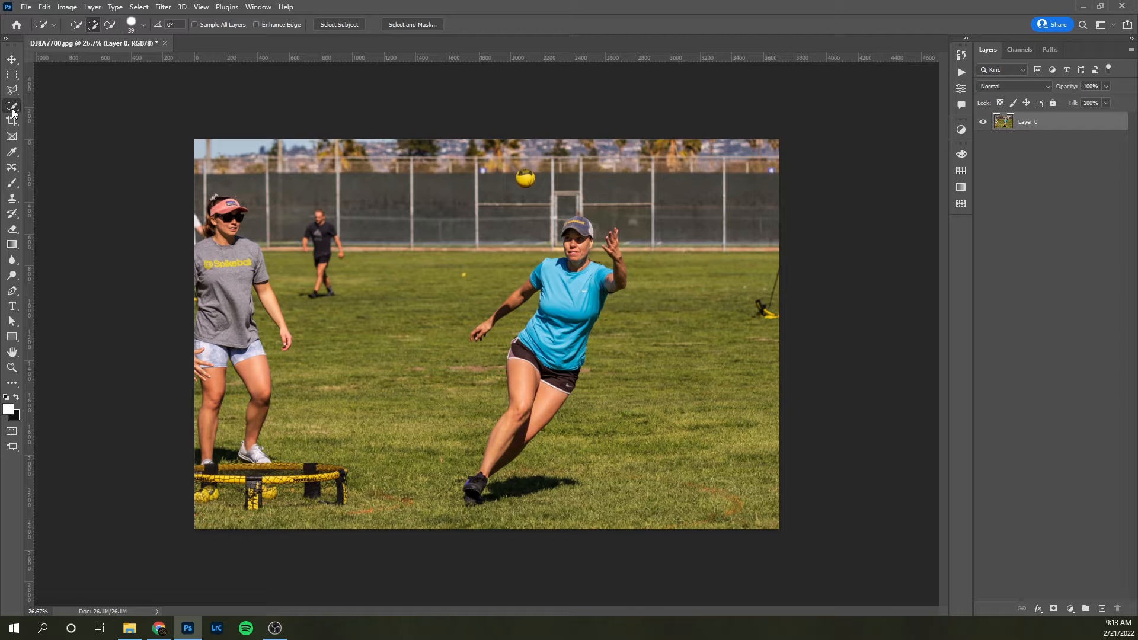
click(12, 111)
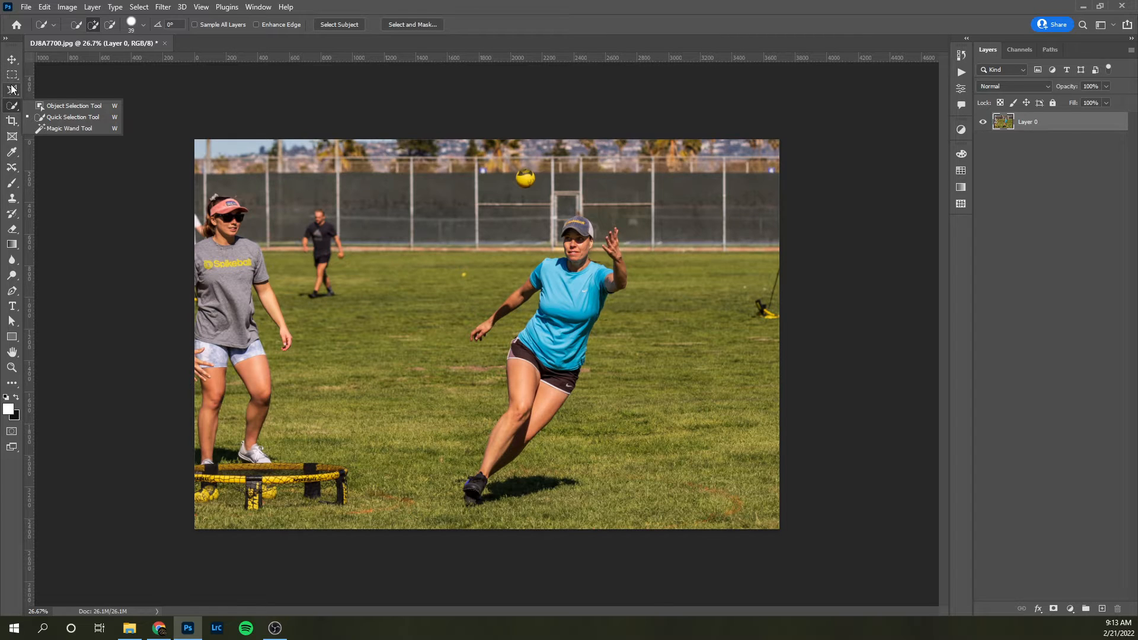
click(65, 118)
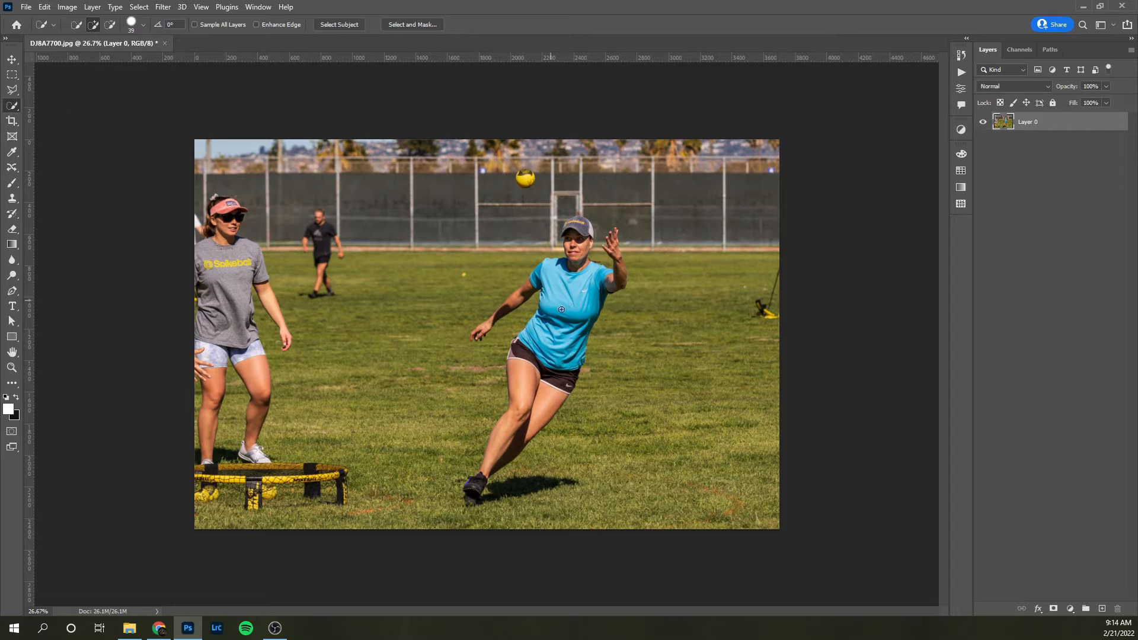
drag(554, 339, 563, 337)
drag(571, 305, 547, 367)
drag(555, 279, 550, 281)
key(ctrl+d)
- Select the people in the foreground of the photo automatically with Select Subject
click(348, 24)
key(alt)
key(alt)
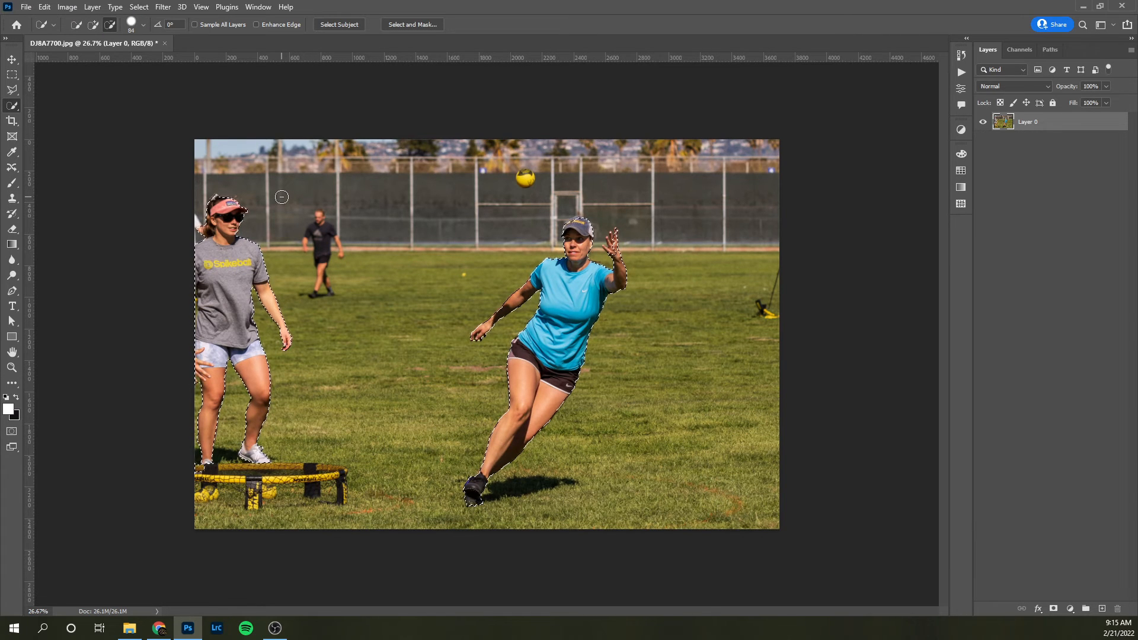
- Enlarge the selection brush to 527 px and subtract the woman in the grey shirt from the selection
alt+right_click(282, 197)
drag(283, 198, 320, 204)
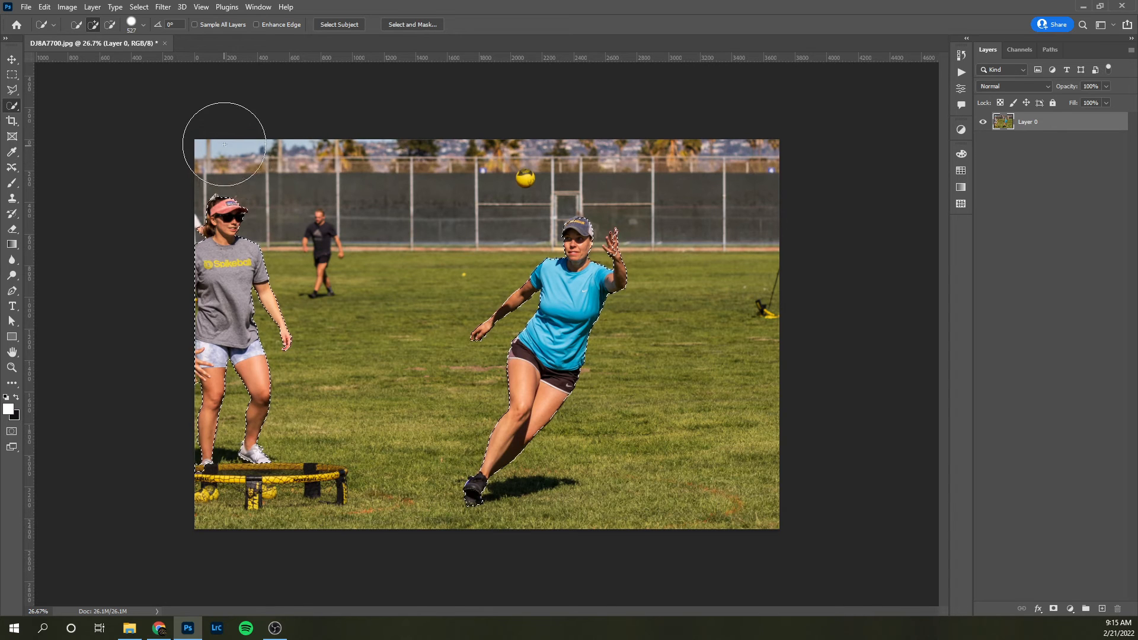
key(alt)
mouse_move(224, 156)
mouse_down()
mouse_move(233, 276)
mouse_move(264, 351)
mouse_move(211, 371)
mouse_move(243, 423)
mouse_move(205, 456)
mouse_move(271, 419)
mouse_up()
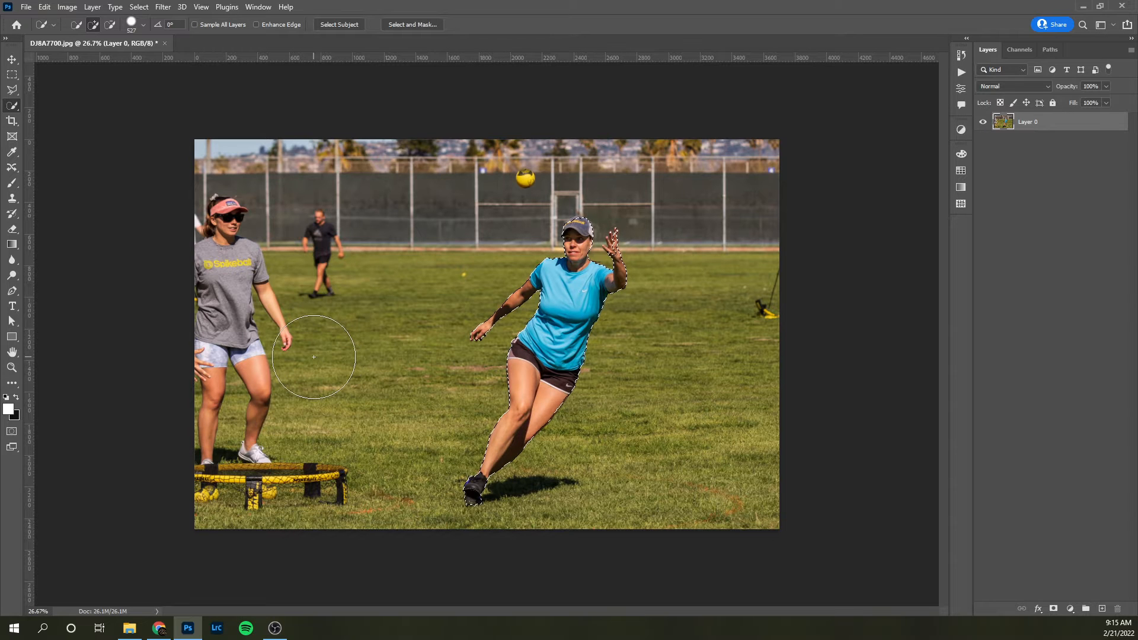
- Examine the selection outline around the player in blue, from her legs up to the cap and raised hand
key(alt)
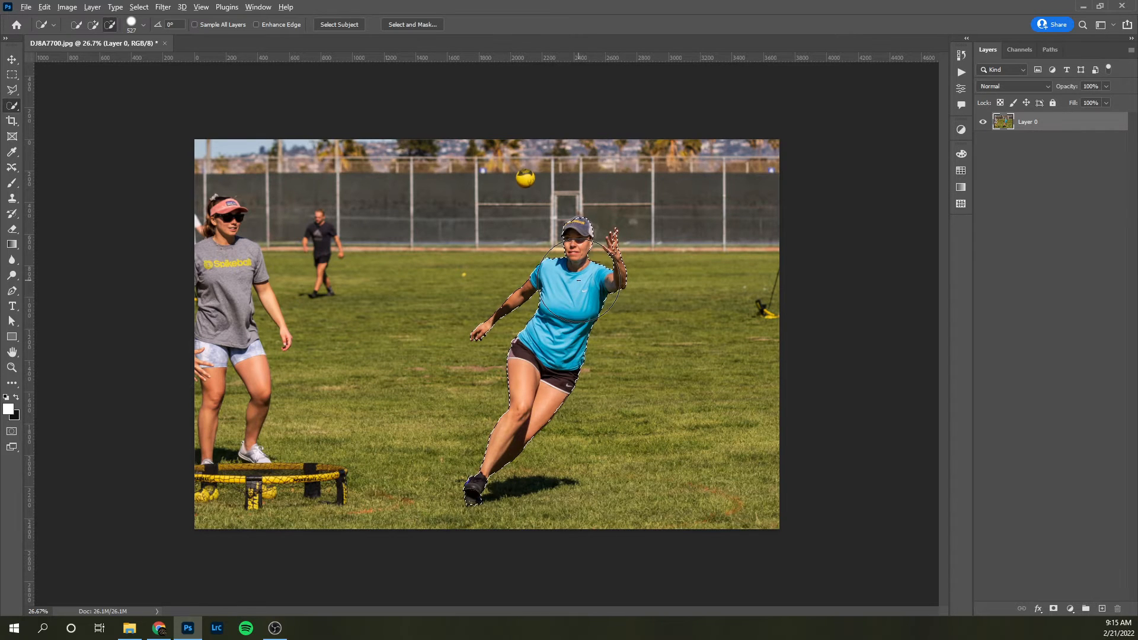
scroll(578, 283, up, 1)
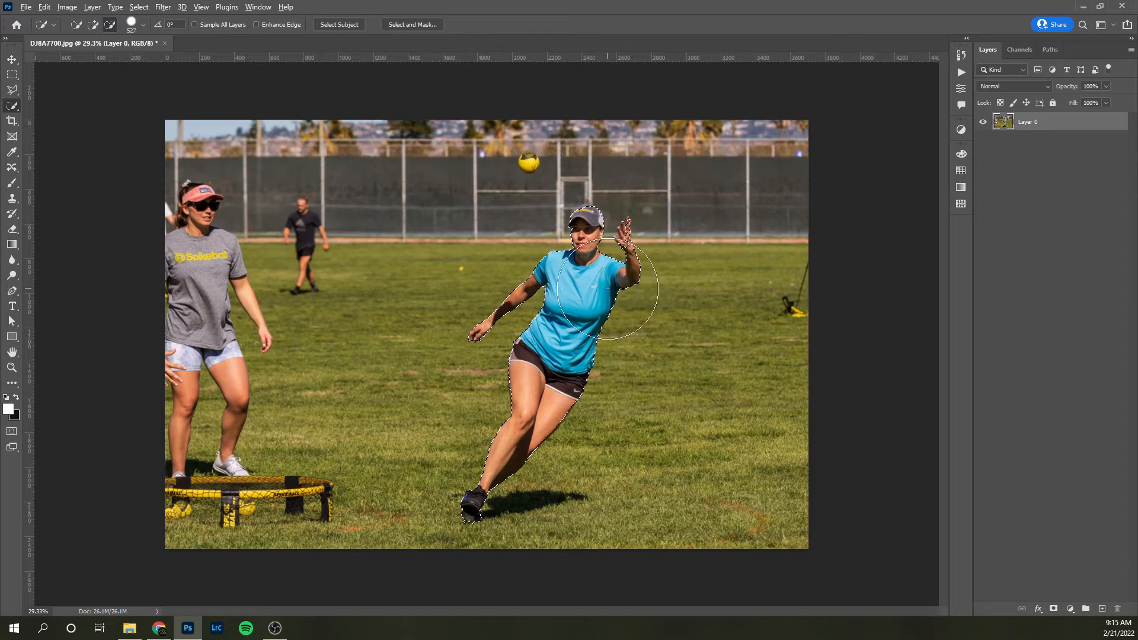
scroll(608, 289, up, 3)
drag(607, 289, 577, 294)
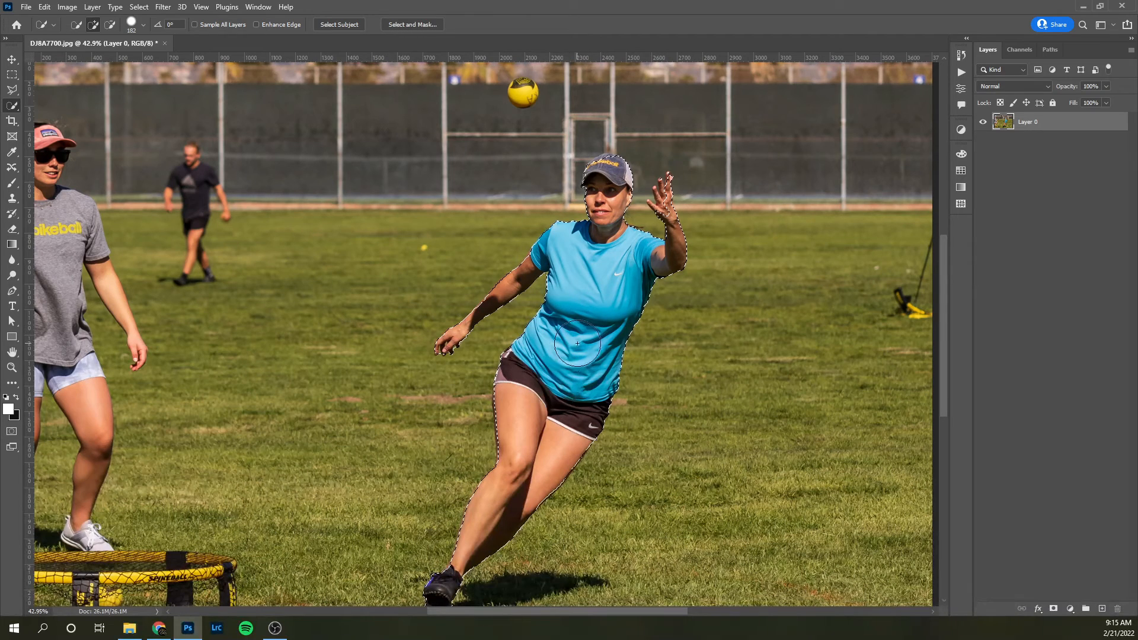
scroll(487, 450, up, 2)
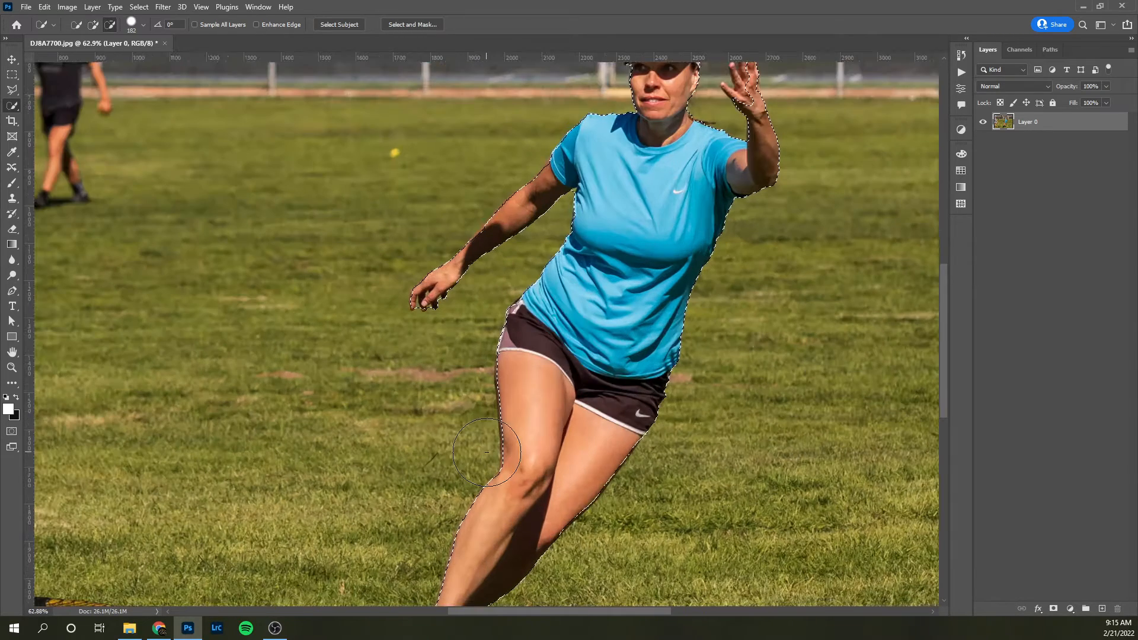
scroll(295, 384, down, 1)
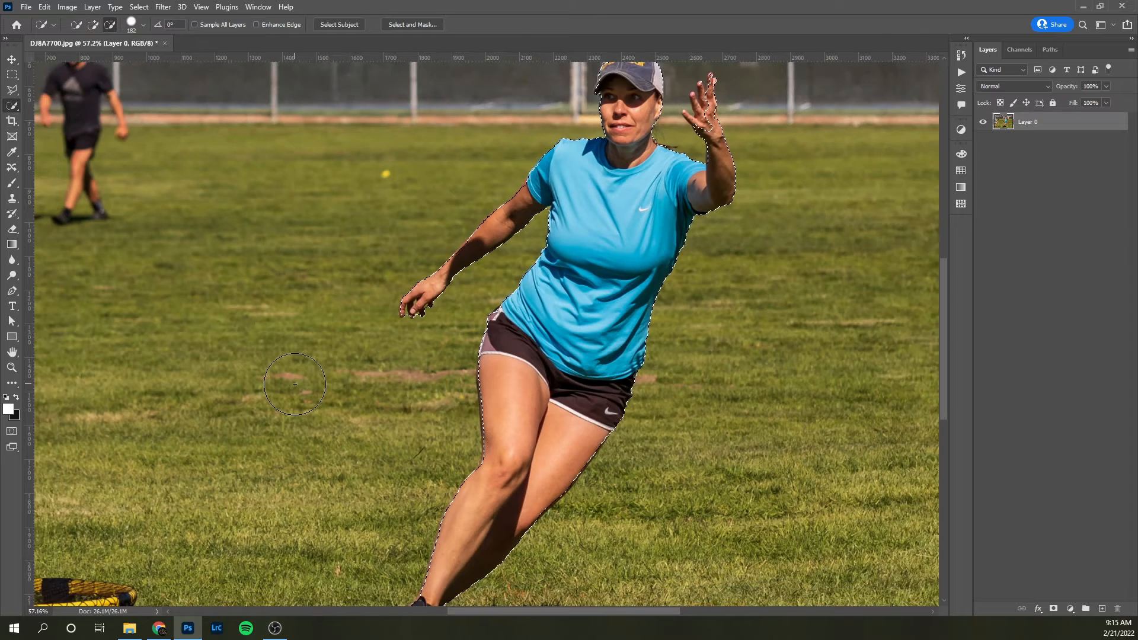
scroll(294, 384, down, 2)
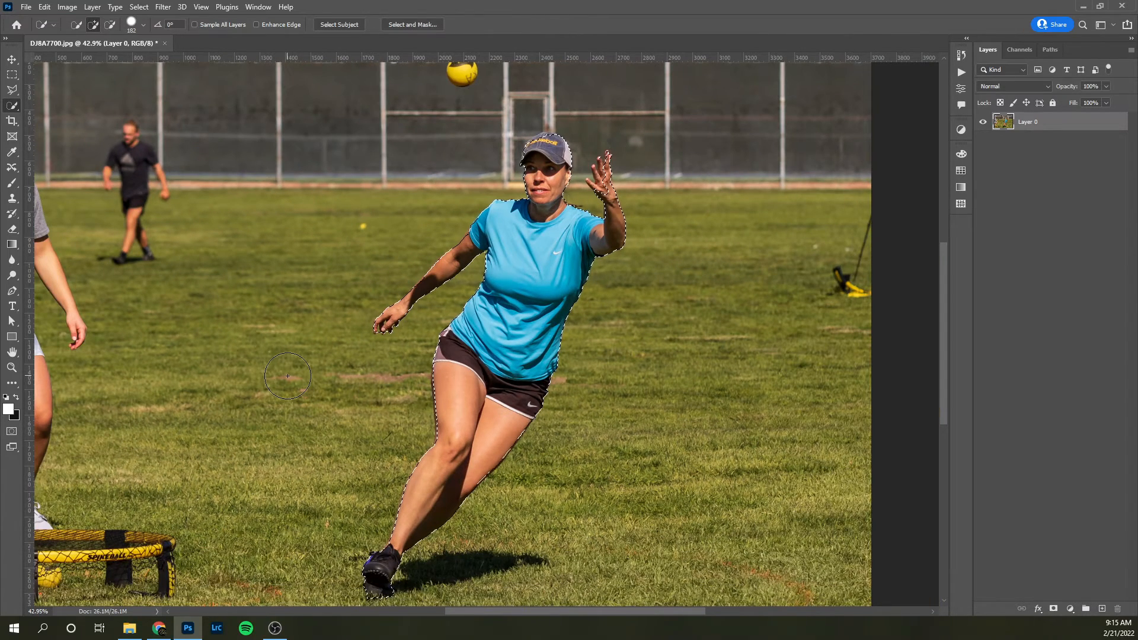
scroll(558, 135, up, 7)
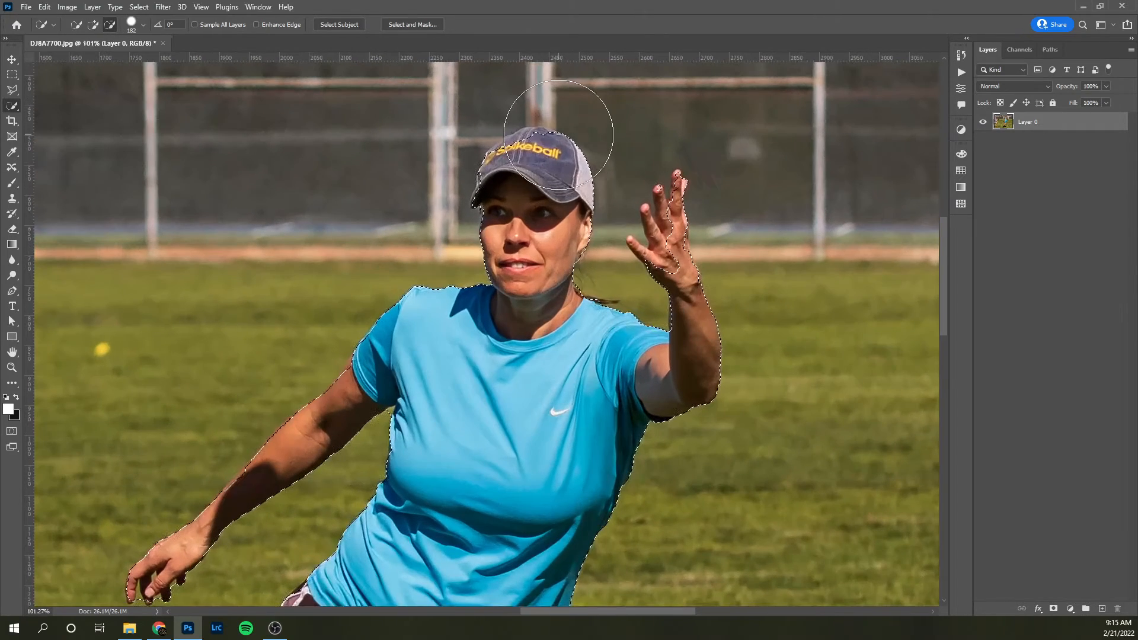
drag(562, 192, 536, 196)
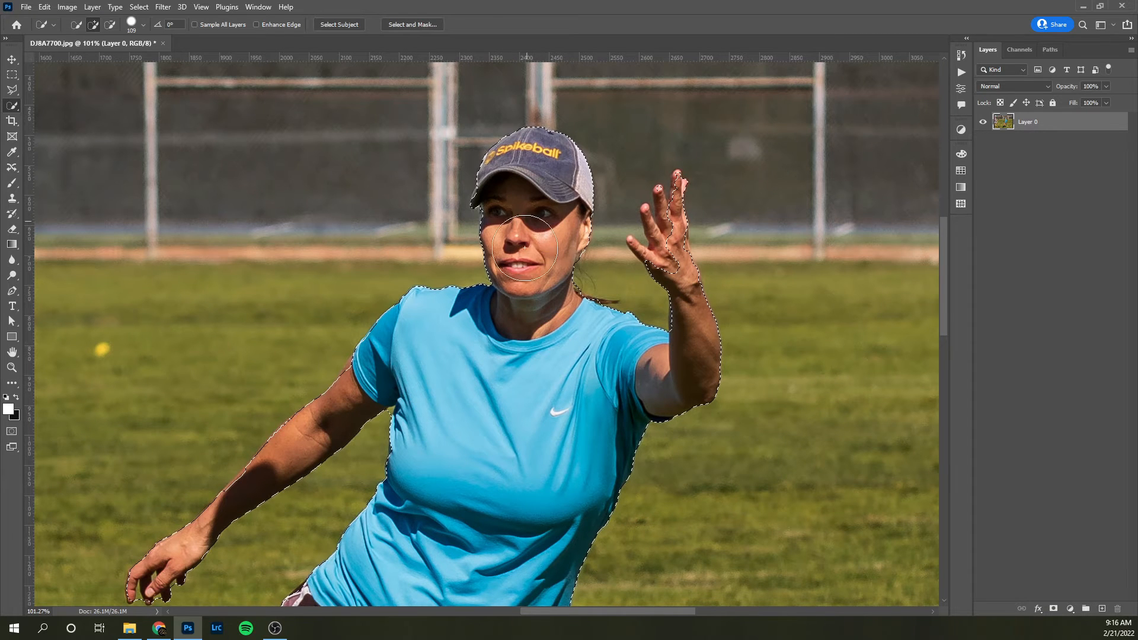
key(alt)
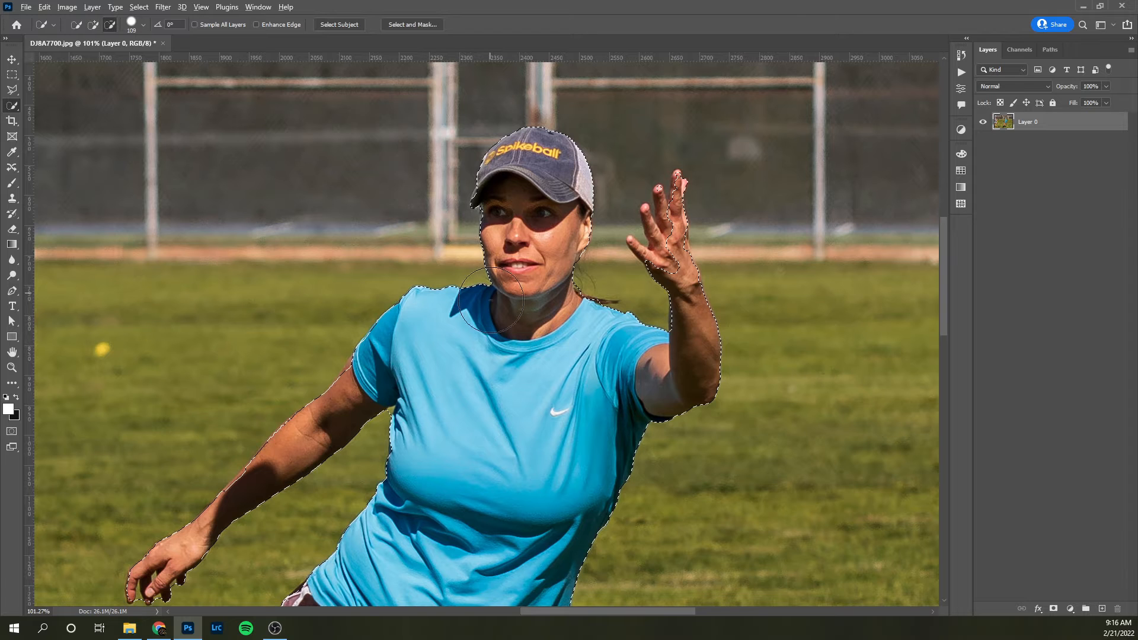
scroll(716, 268, up, 3)
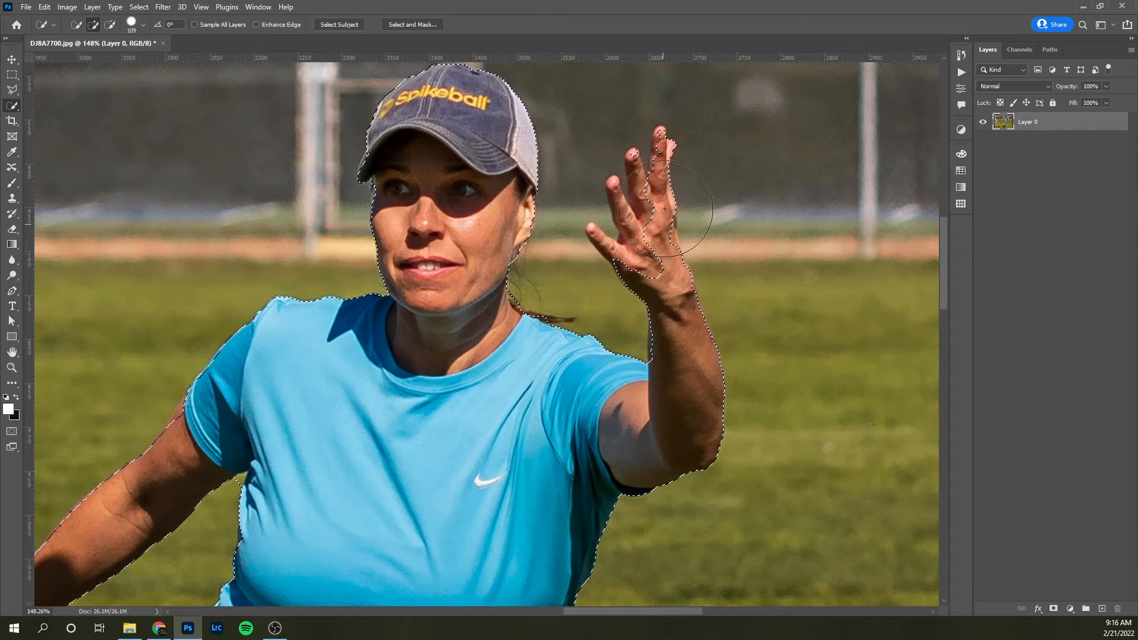
mouse_move(663, 253)
mouse_down()
mouse_move(639, 262)
mouse_move(643, 237)
mouse_move(652, 267)
mouse_move(664, 255)
mouse_up()
scroll(709, 237, up, 1)
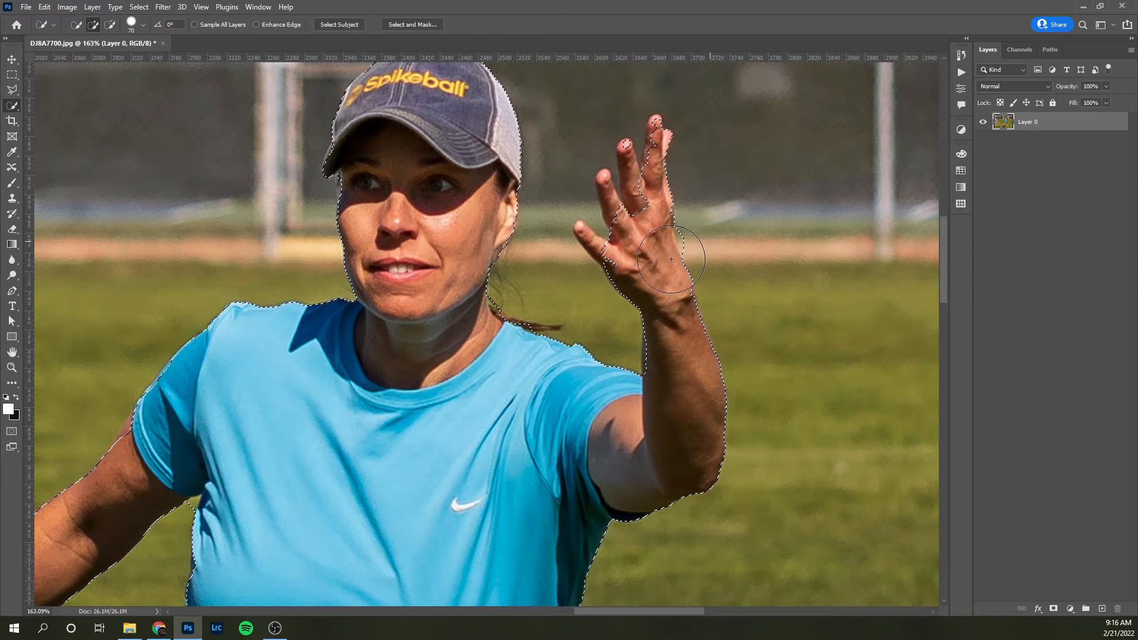
scroll(682, 276, left, 1)
key(ctrl+z)
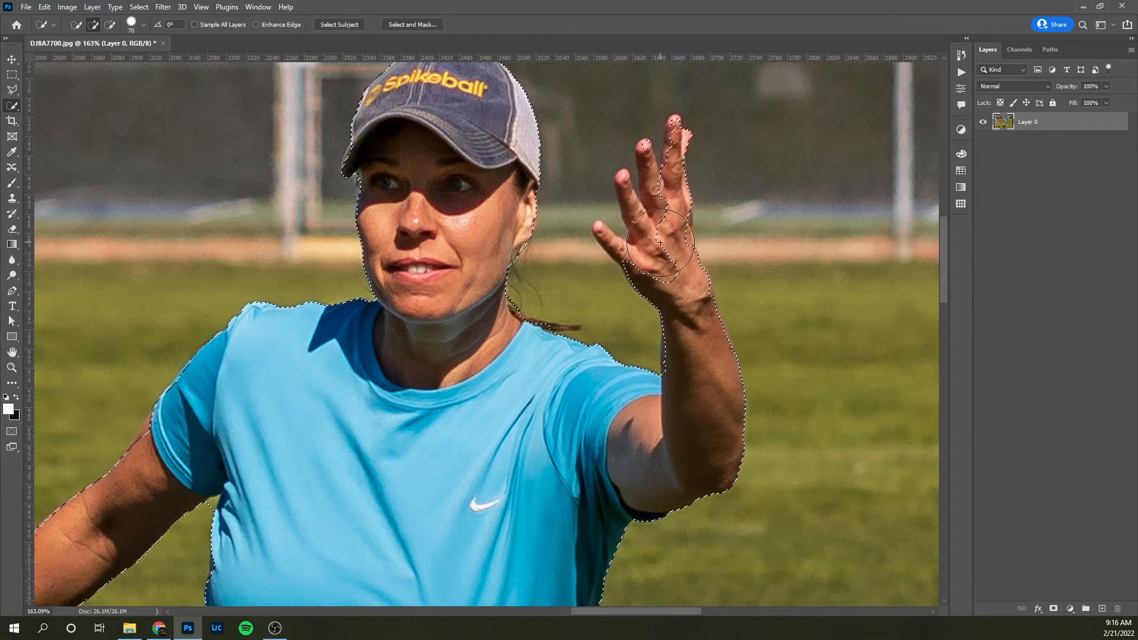
- Reduce the selection brush size and add the palm and fingers of the raised hand to the selection
drag(662, 251, 649, 251)
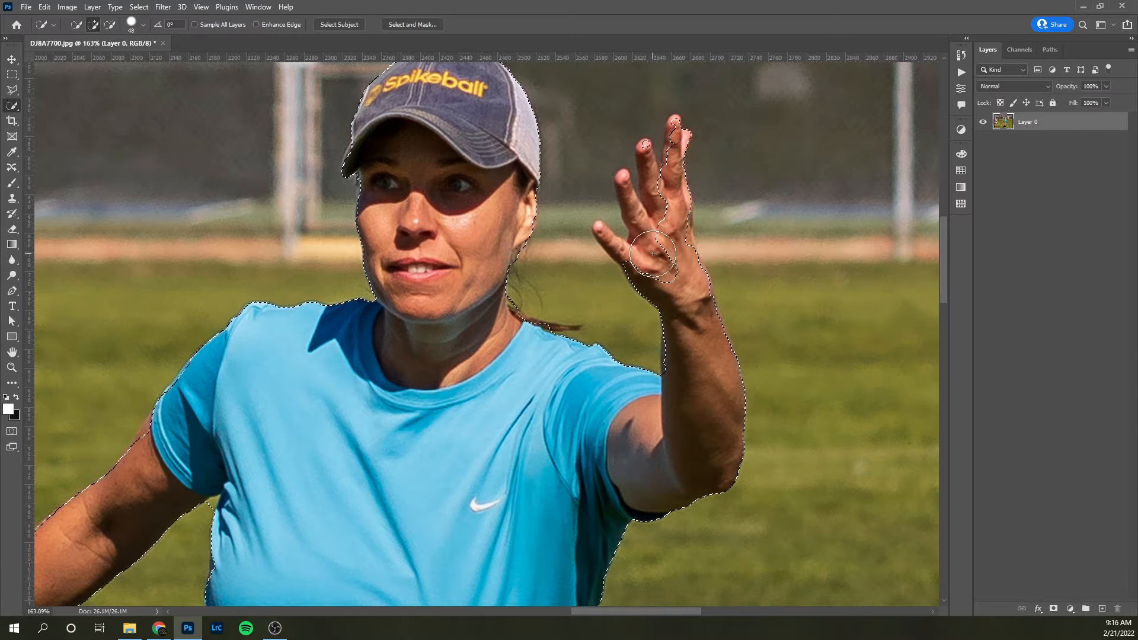
click(659, 255)
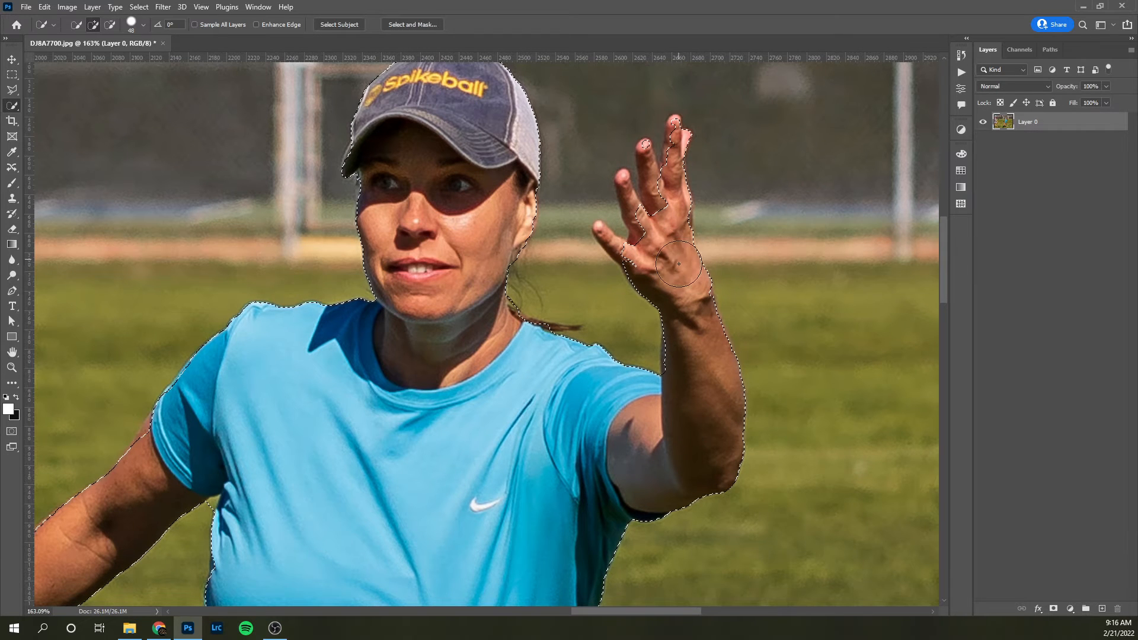
click(693, 302)
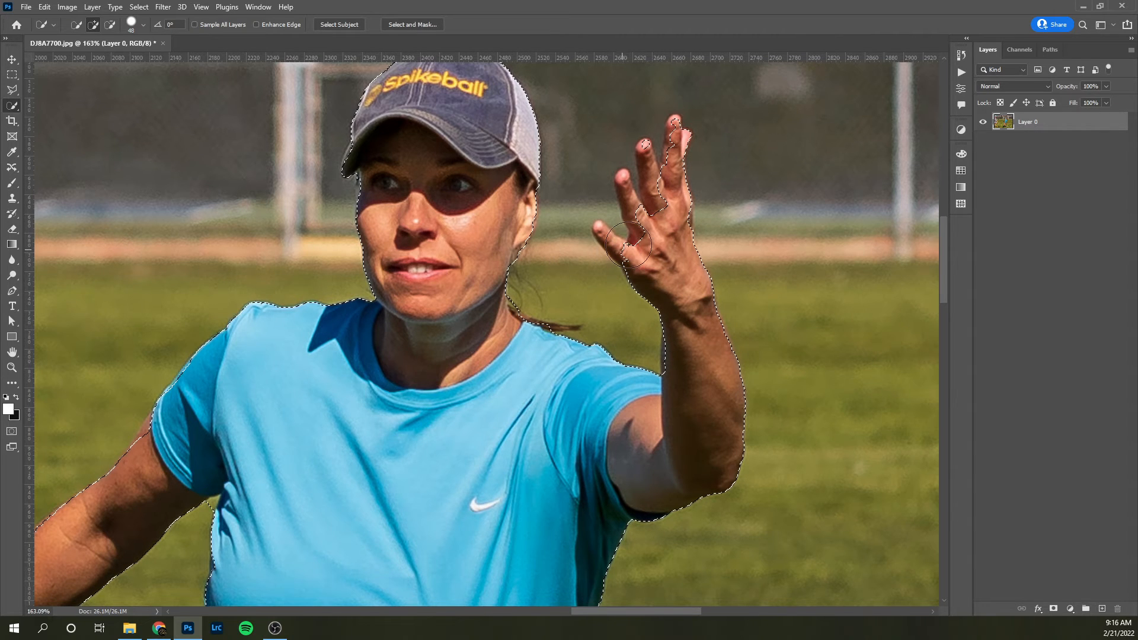
mouse_move(642, 247)
mouse_down()
mouse_move(622, 222)
mouse_move(644, 170)
mouse_up()
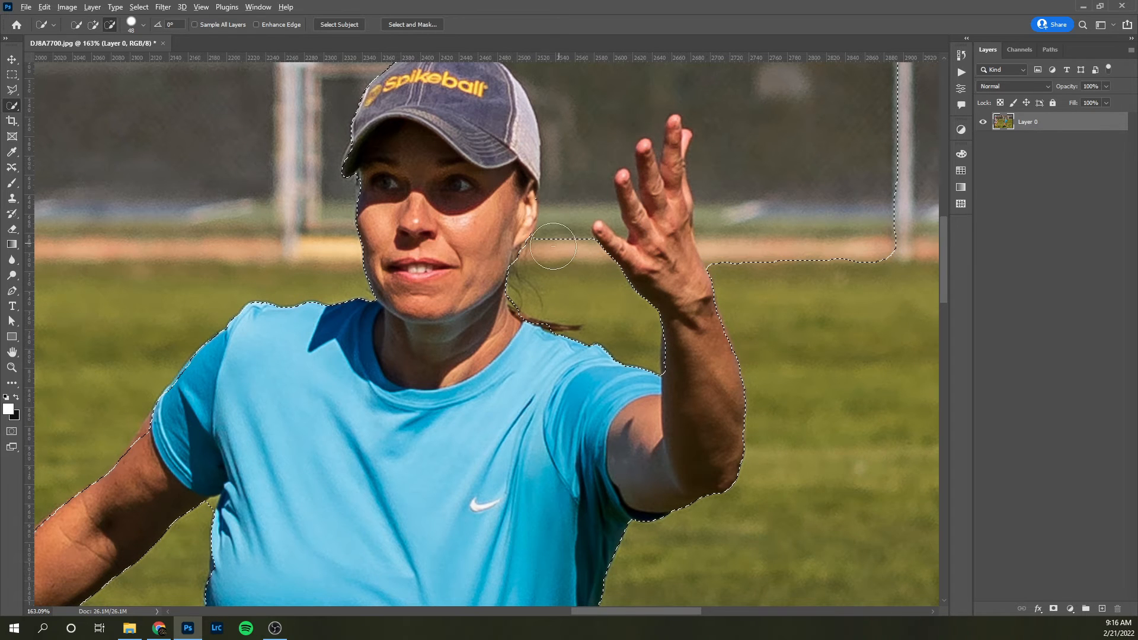
- Subtract the fence area above and beyond the raised hand from the selection
scroll(561, 231, down, 2)
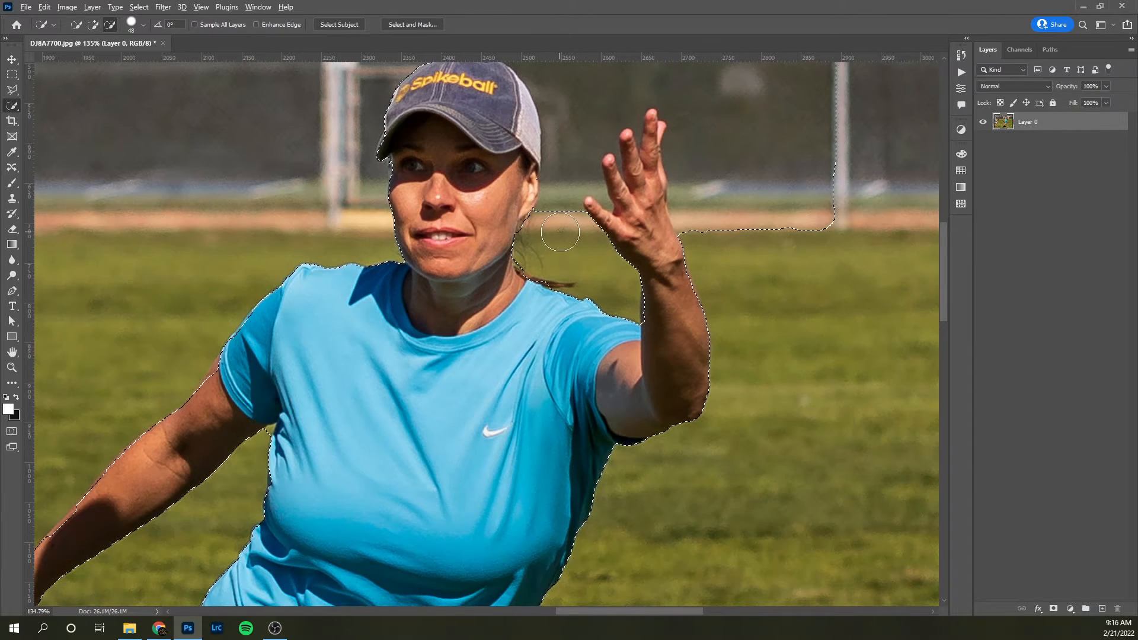
scroll(560, 231, down, 5)
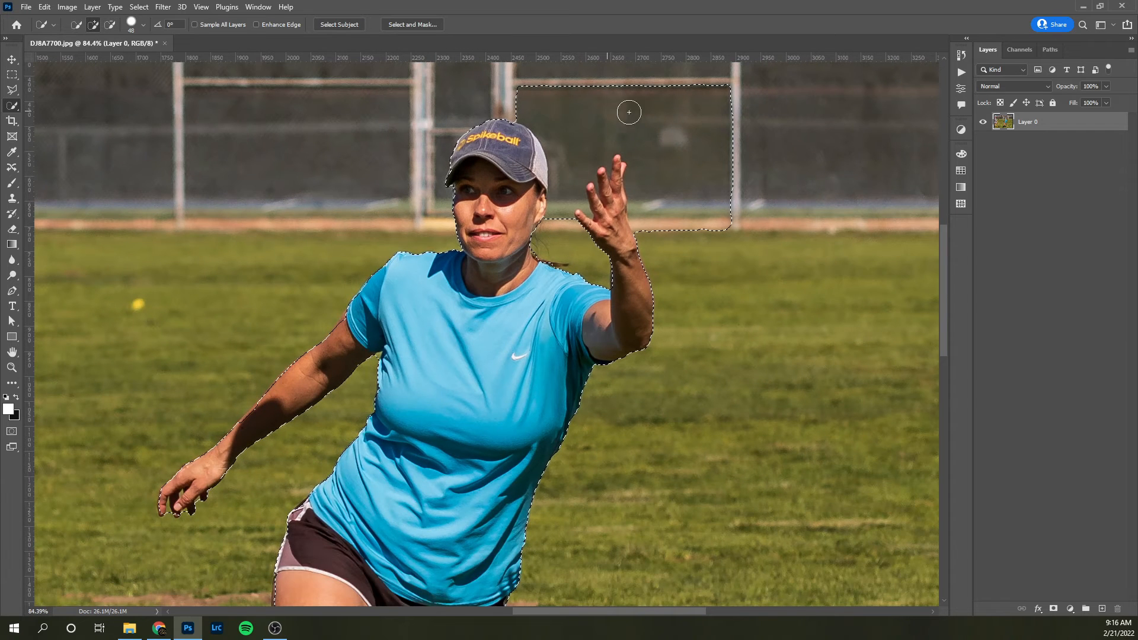
key(alt)
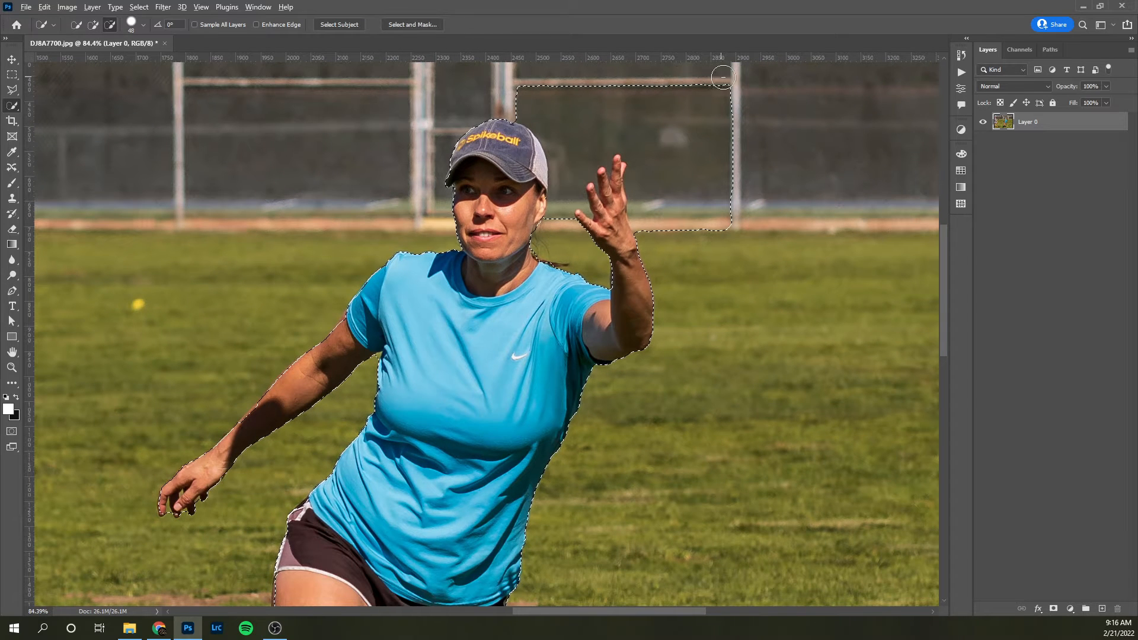
mouse_move(723, 77)
mouse_down()
mouse_move(718, 95)
mouse_move(612, 86)
mouse_move(621, 109)
mouse_up()
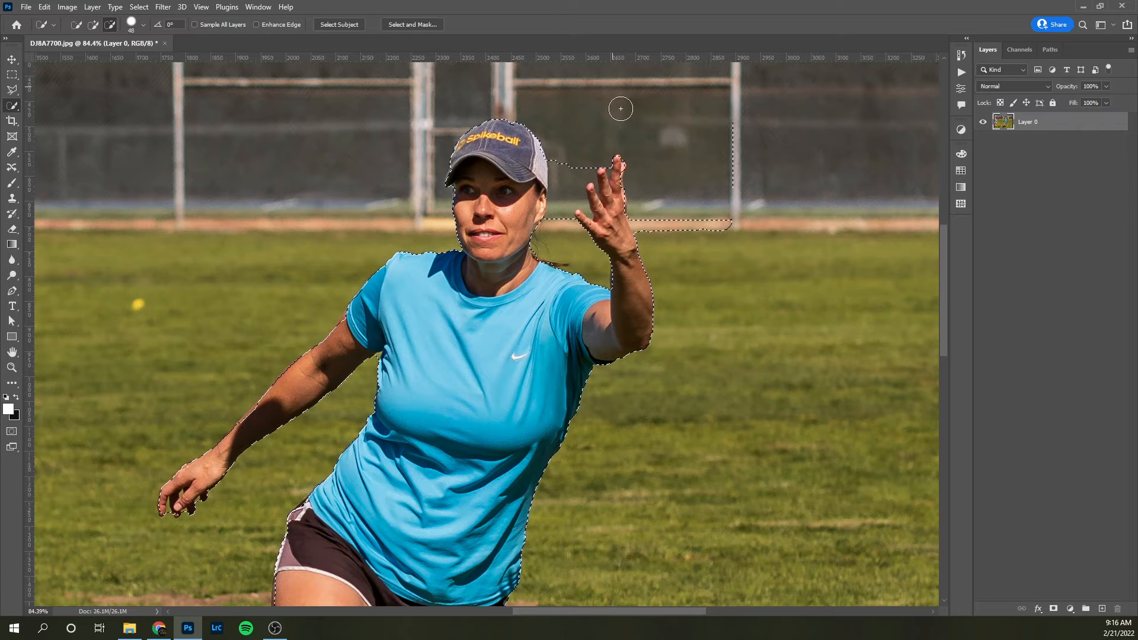
scroll(759, 230, up, 4)
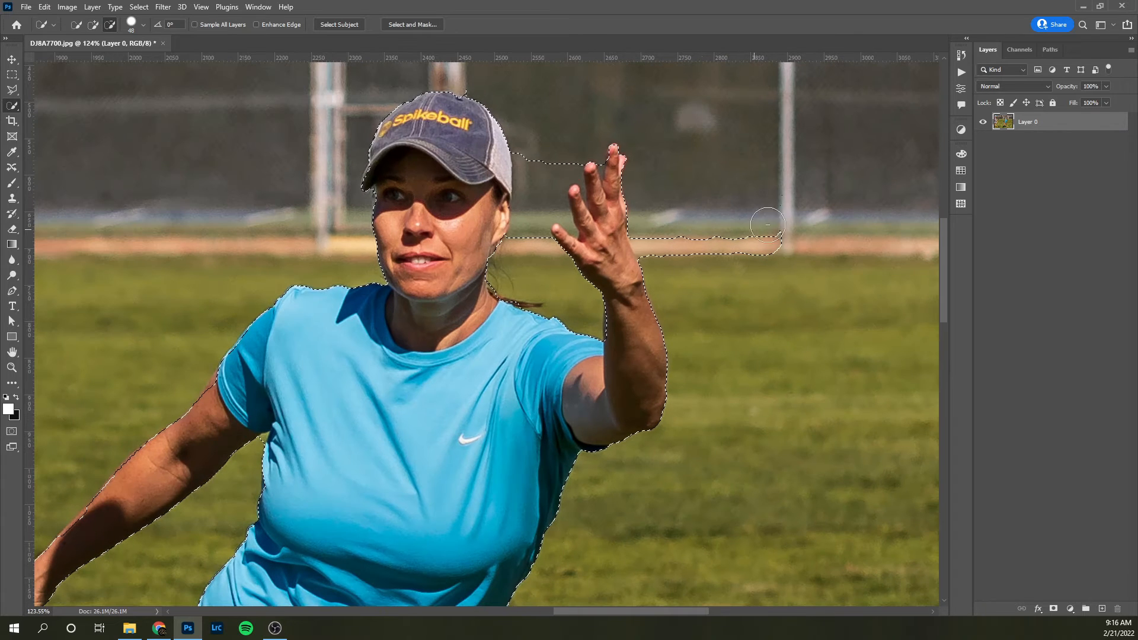
mouse_move(768, 225)
mouse_down()
mouse_move(756, 252)
mouse_move(682, 249)
mouse_move(662, 235)
mouse_move(652, 244)
mouse_up()
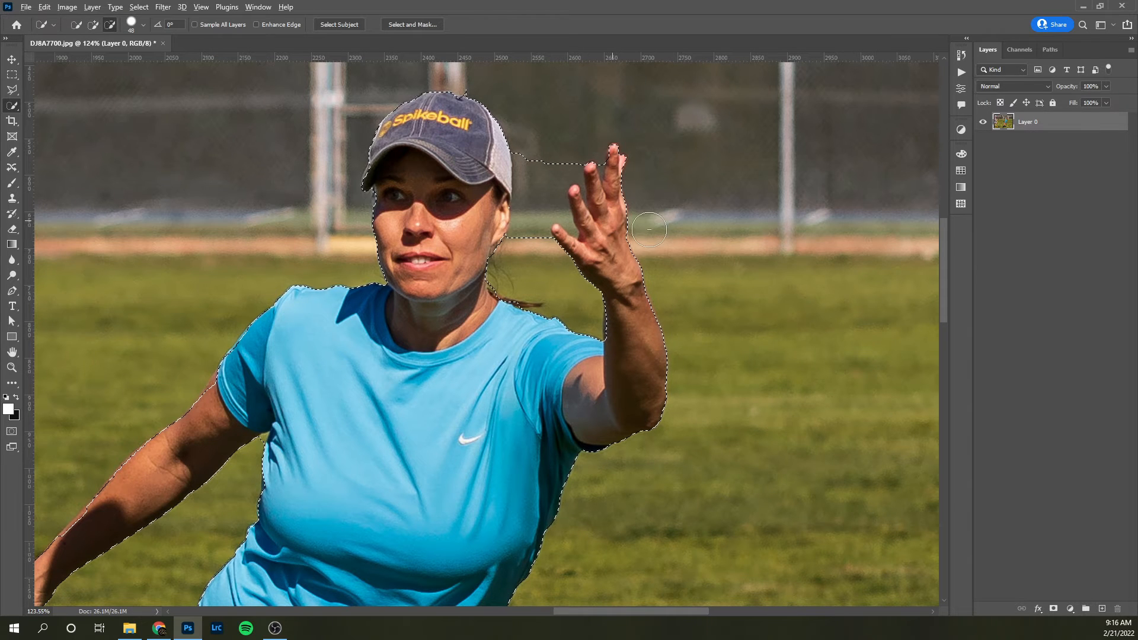
- Add a layer mask to Layer 0 from the current selection
scroll(649, 229, down, 2)
scroll(346, 185, down, 2)
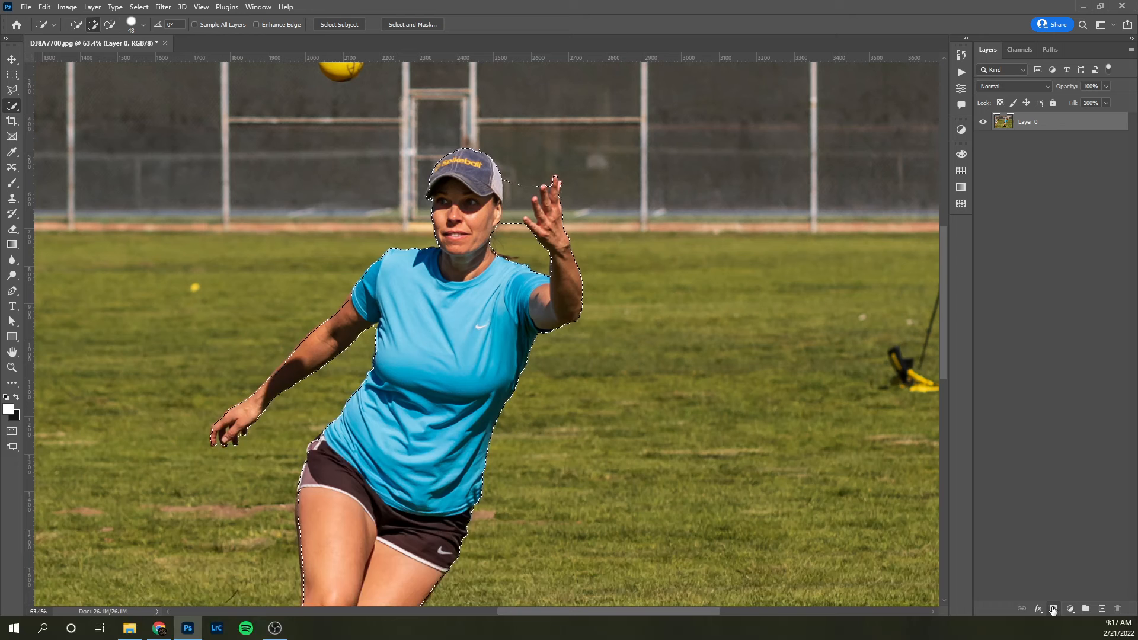
click(1053, 609)
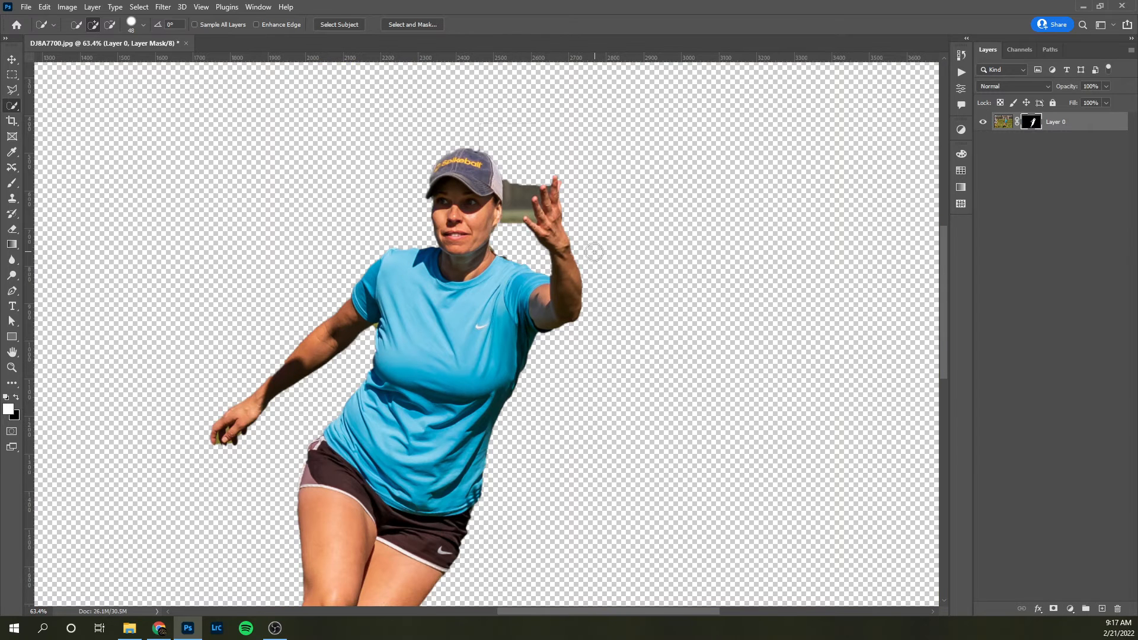
- Examine the masked cutout for leftover background around the cap and the raised hand
scroll(706, 254, down, 1)
scroll(463, 240, down, 1)
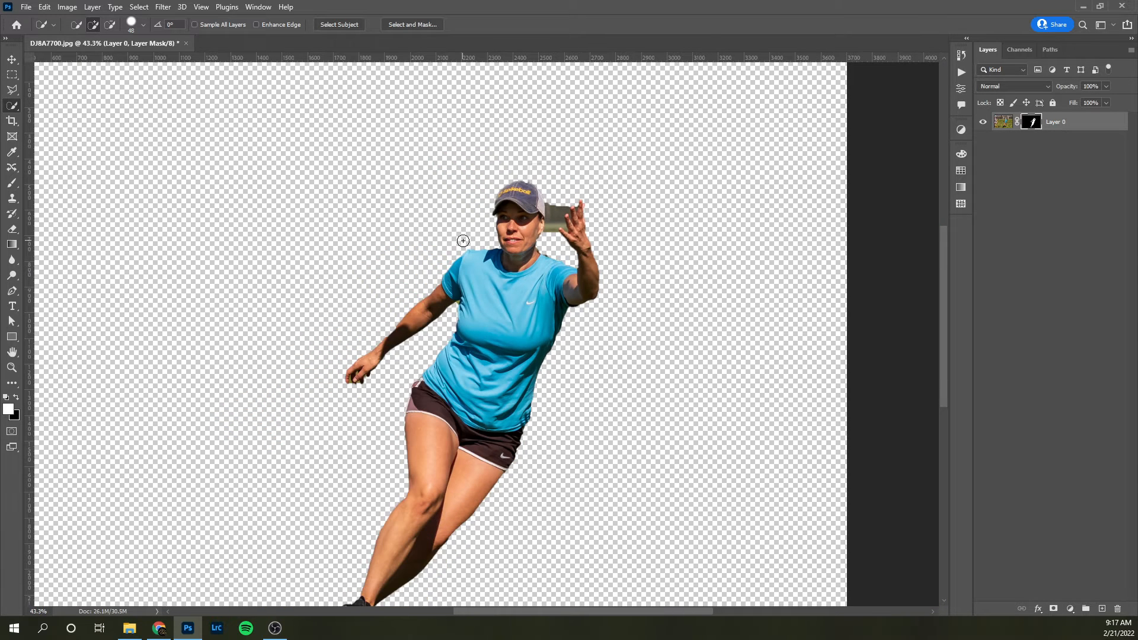
scroll(542, 118, up, 10)
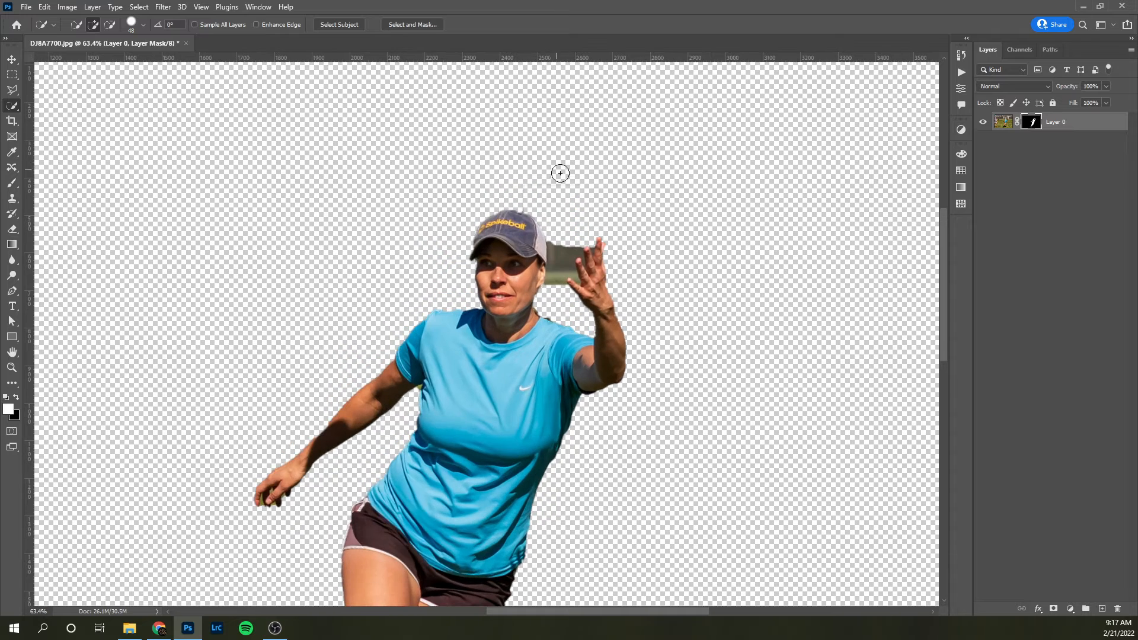
scroll(590, 182, up, 2)
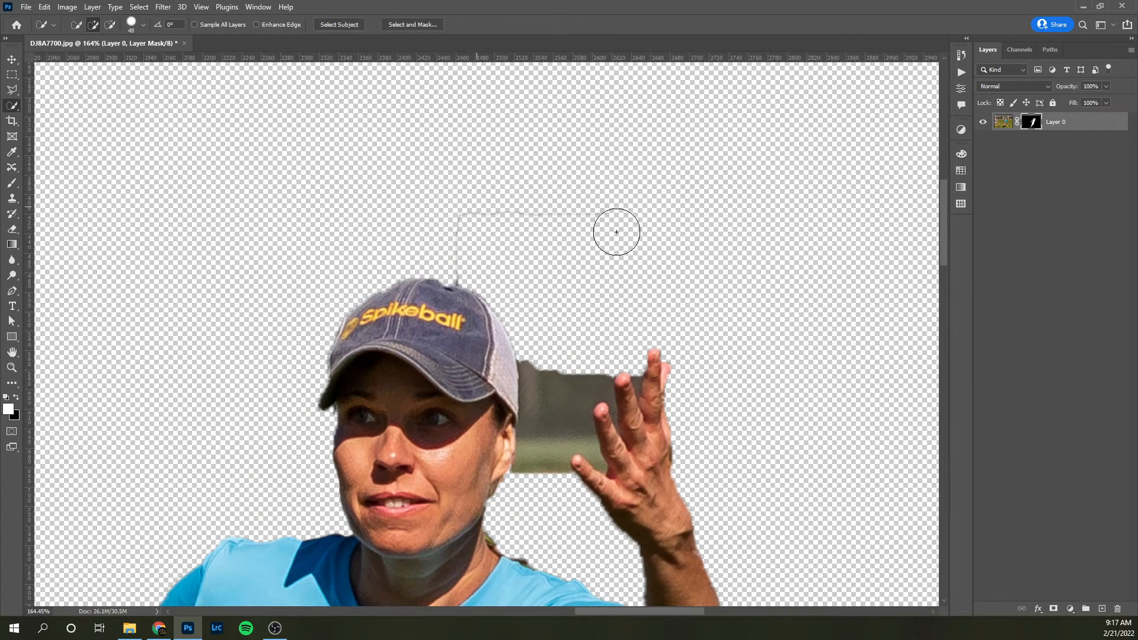
scroll(432, 204, down, 4)
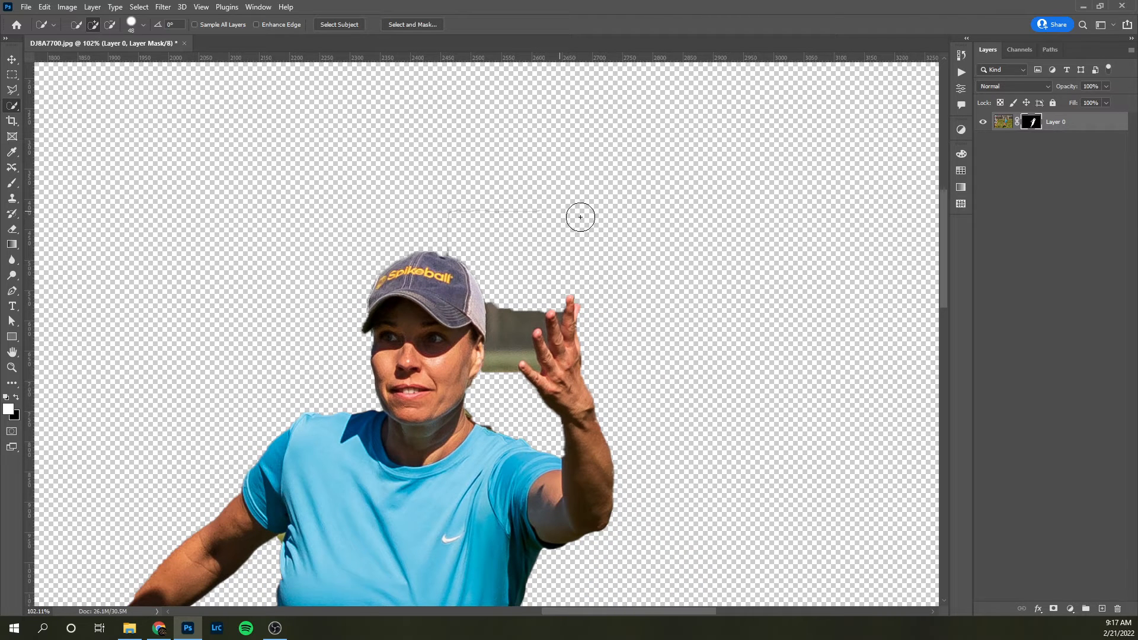
scroll(534, 199, down, 1)
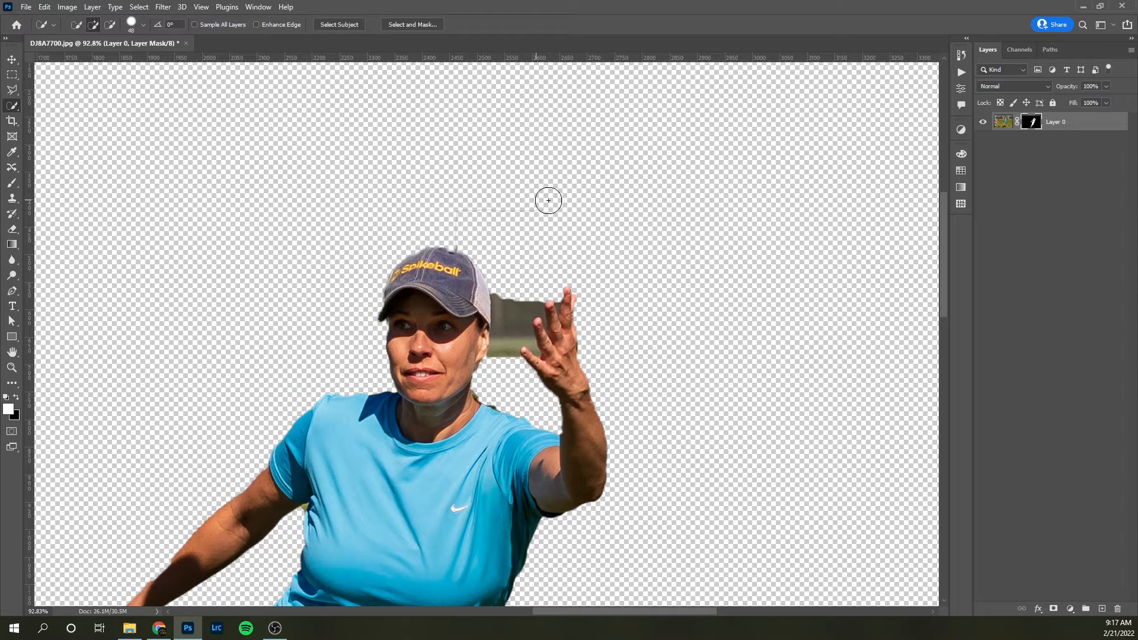
- Set up the Brush tool with black as the foreground colour, 181 px size and 100% hardness
scroll(497, 193, down, 1)
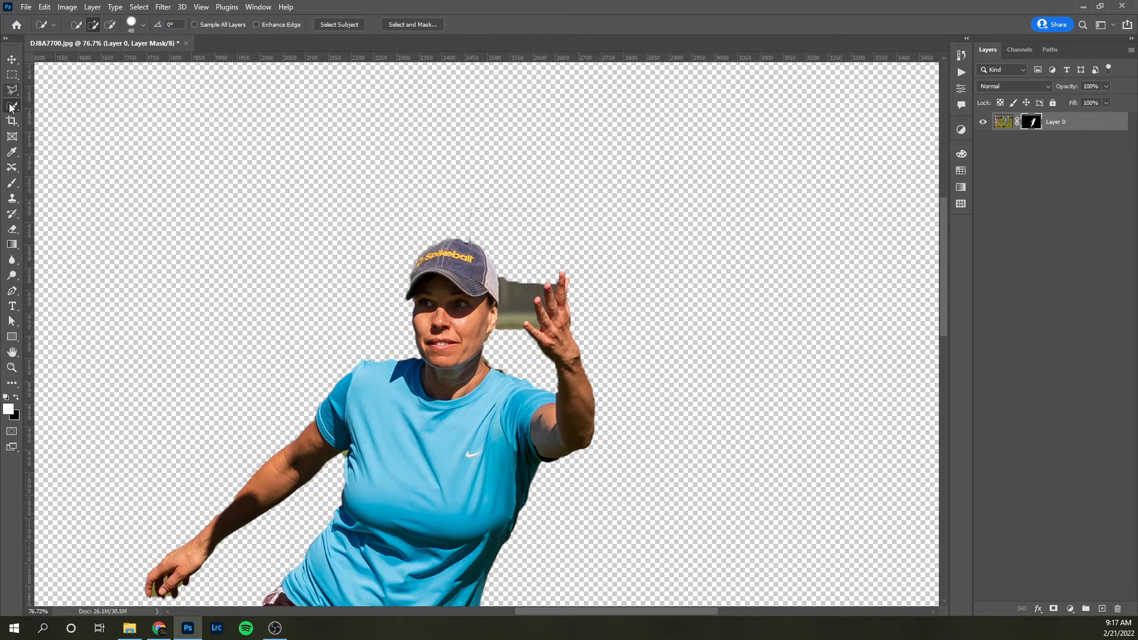
click(11, 188)
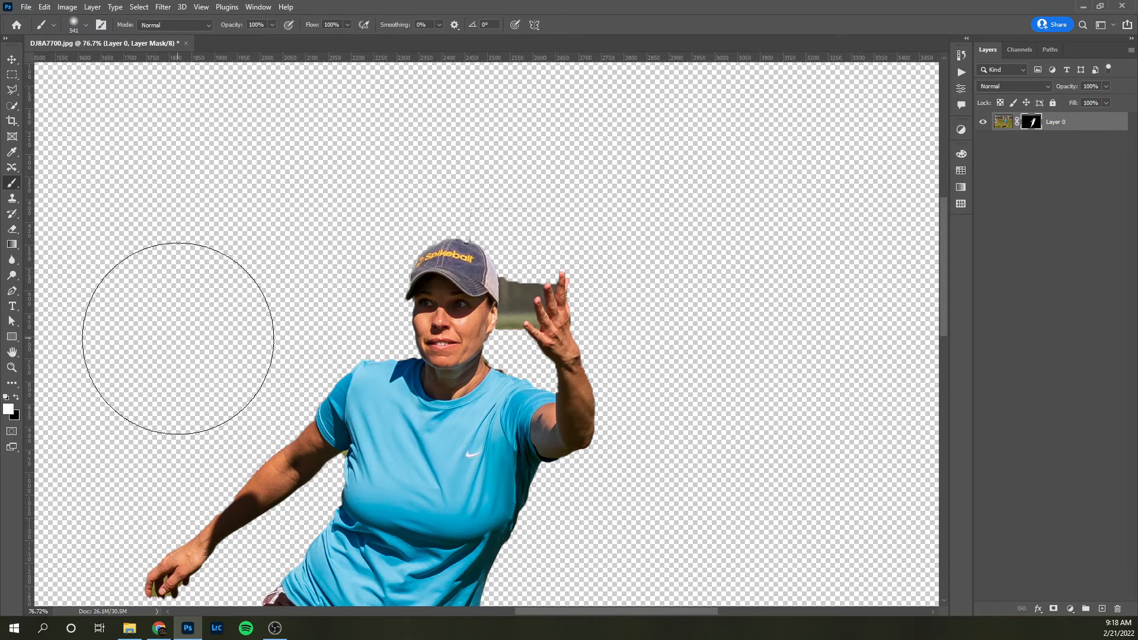
key(x)
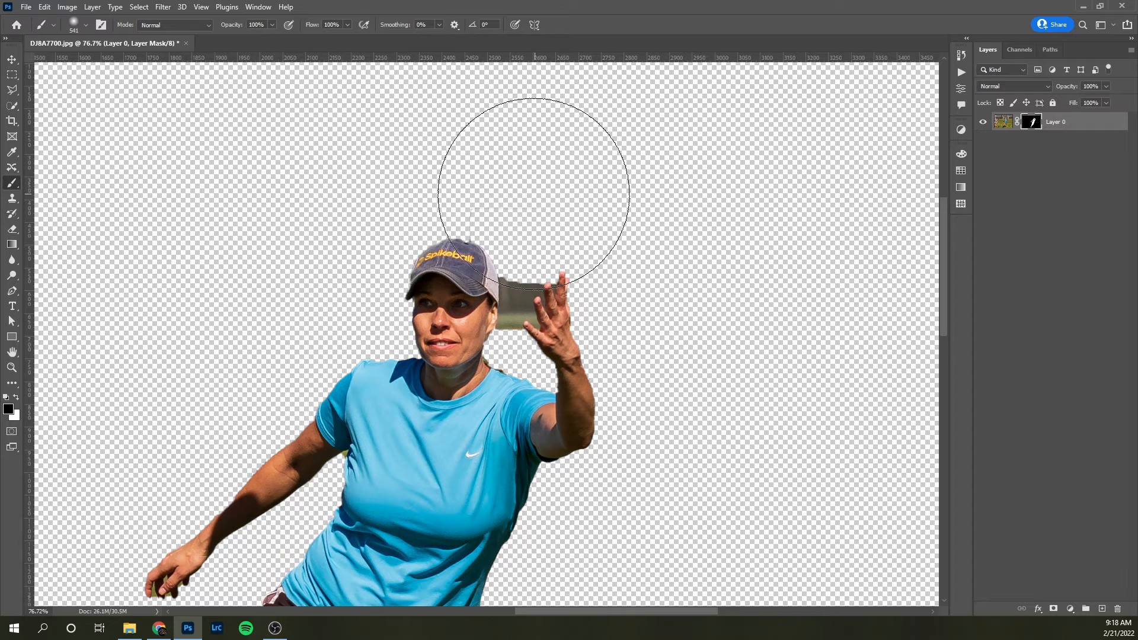
alt+right_click(622, 183)
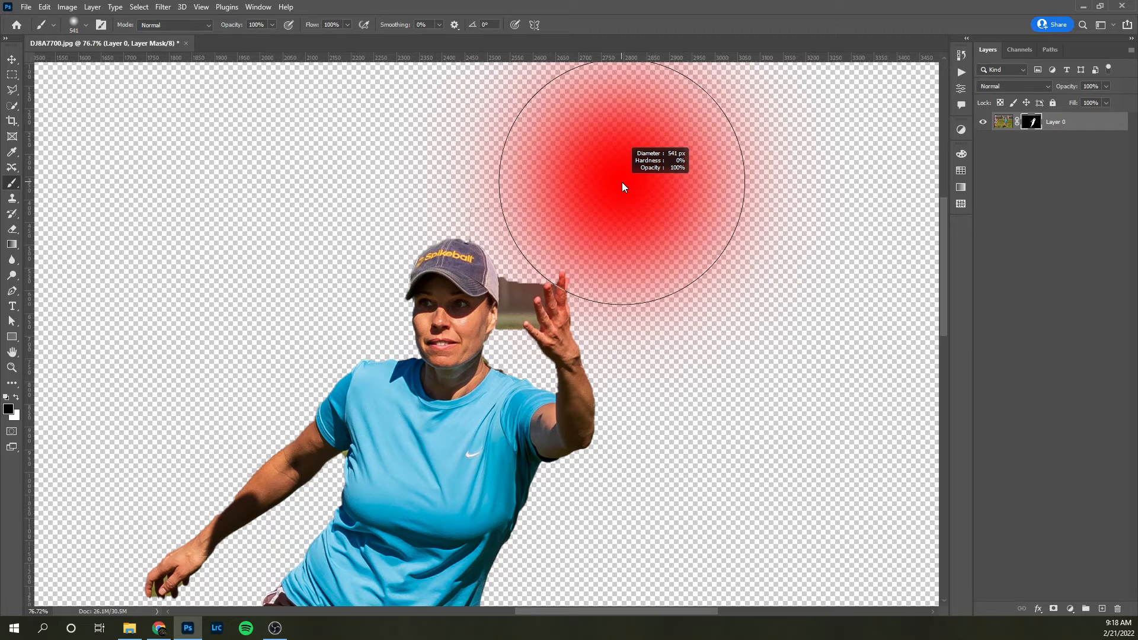
drag(622, 183, 554, 189)
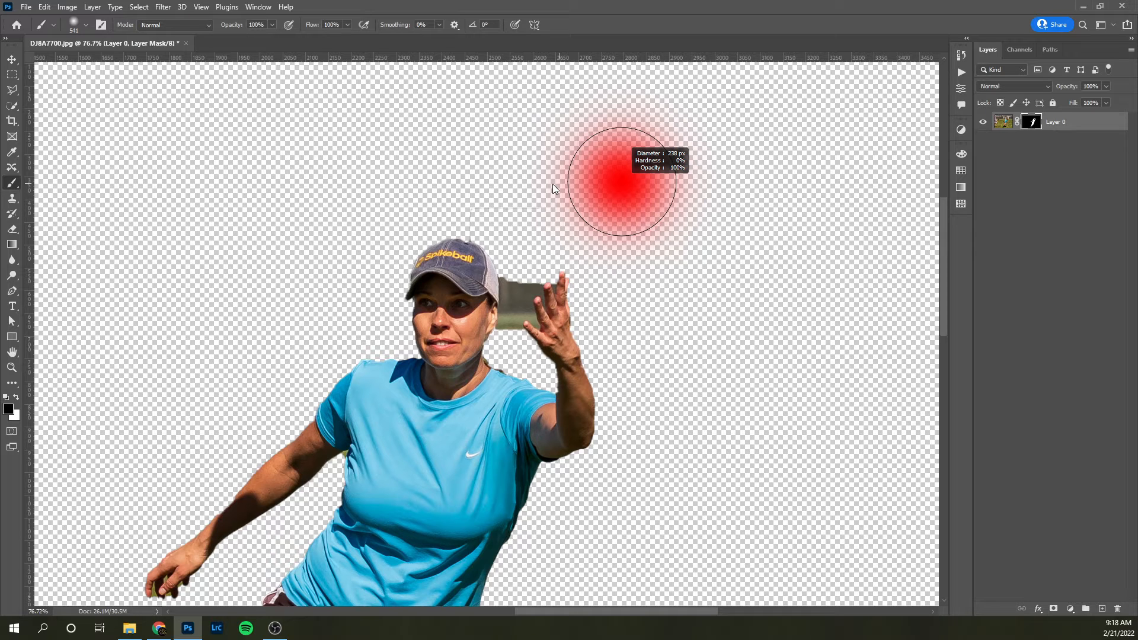
drag(552, 184, 551, 191)
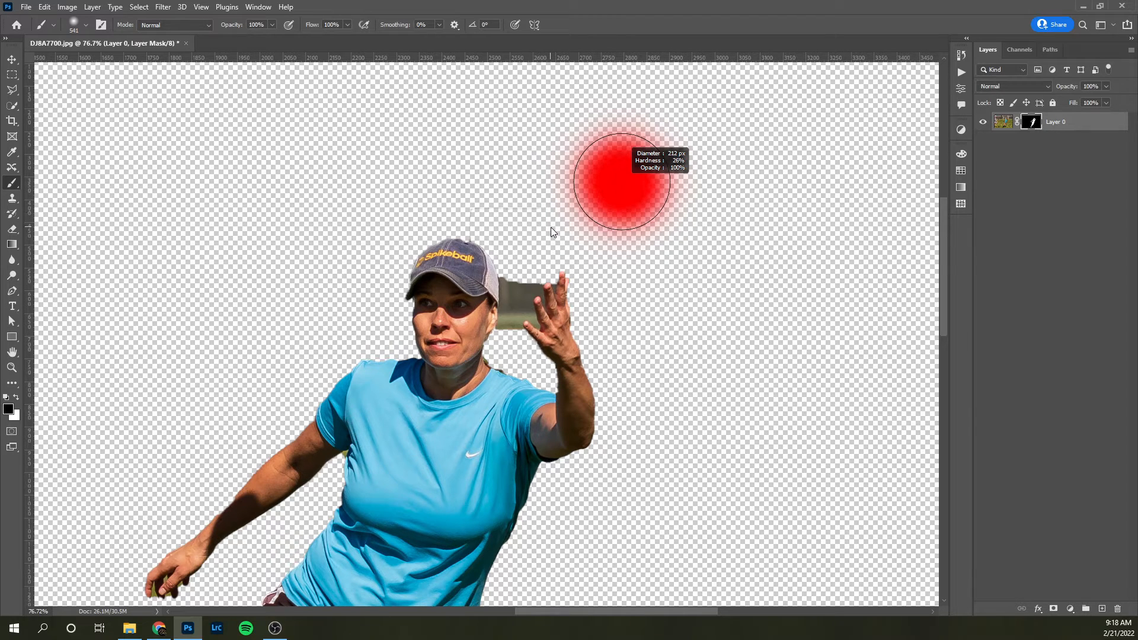
drag(551, 235, 544, 333)
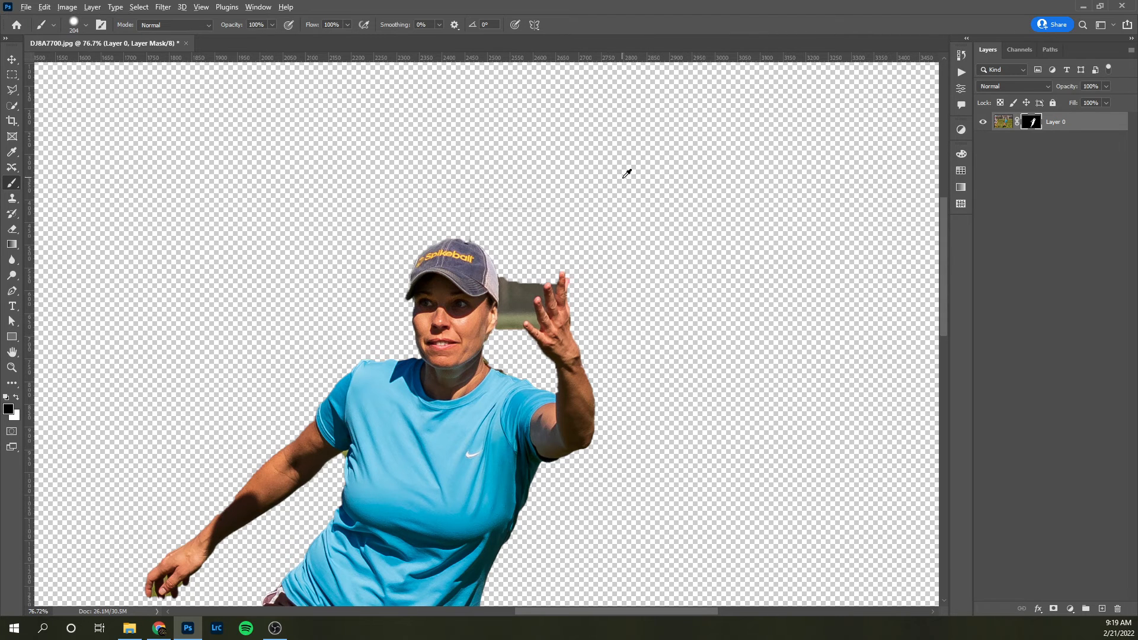
drag(623, 177, 613, 281)
- Paint black on the layer mask just above the cap to hide the leftover bit of background
scroll(510, 210, up, 4)
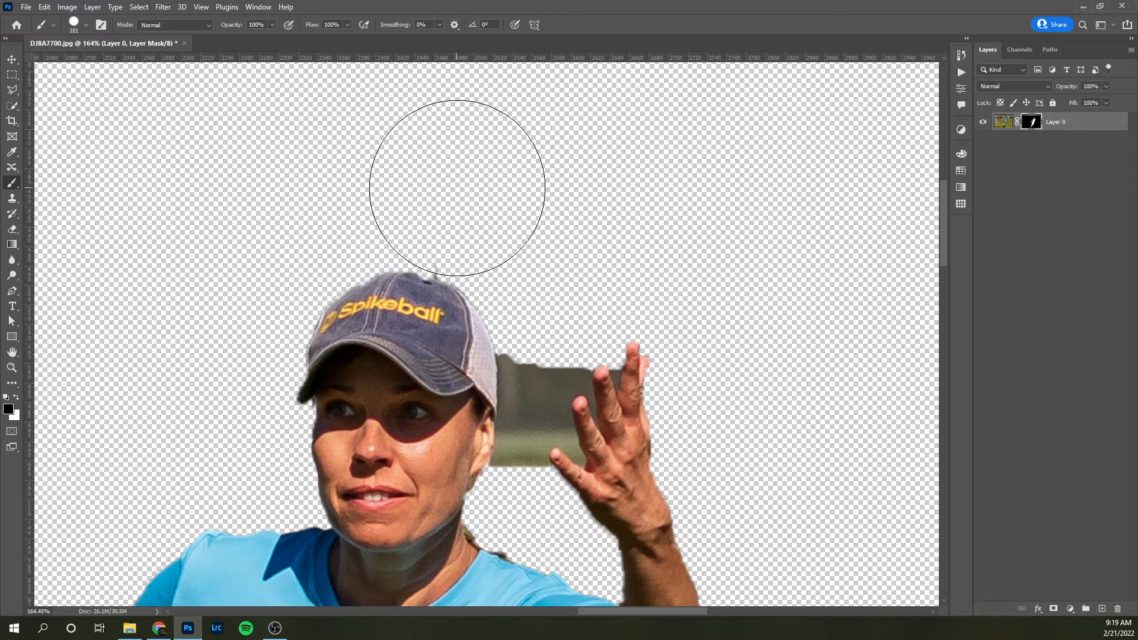
click(458, 191)
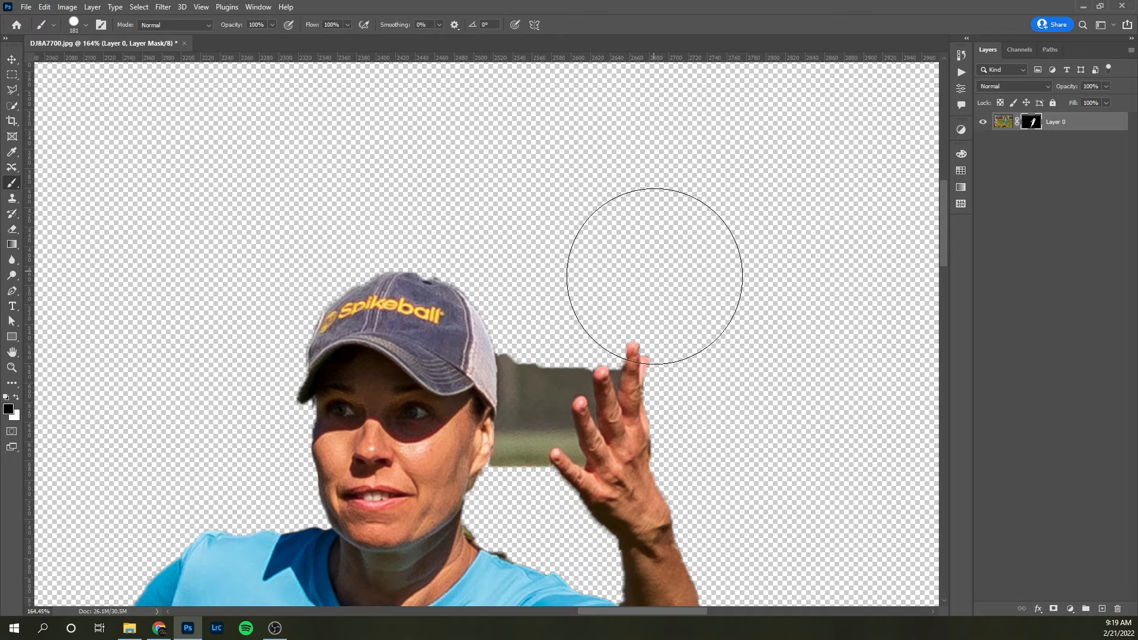
scroll(543, 226, down, 1)
scroll(543, 226, down, 2)
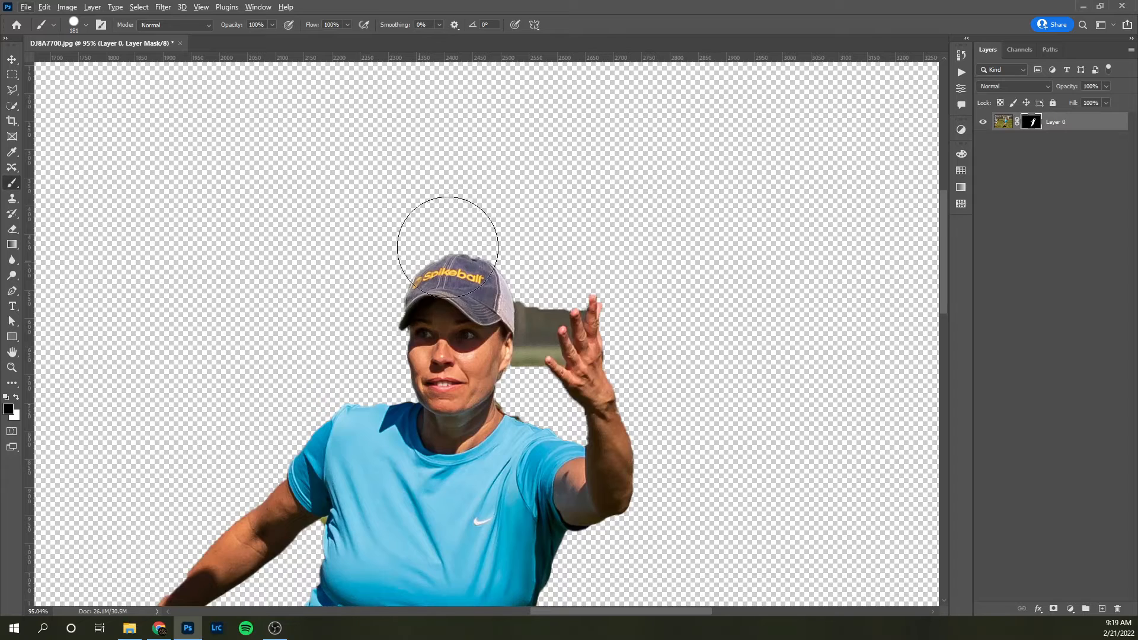
scroll(450, 245, down, 1)
scroll(548, 442, up, 4)
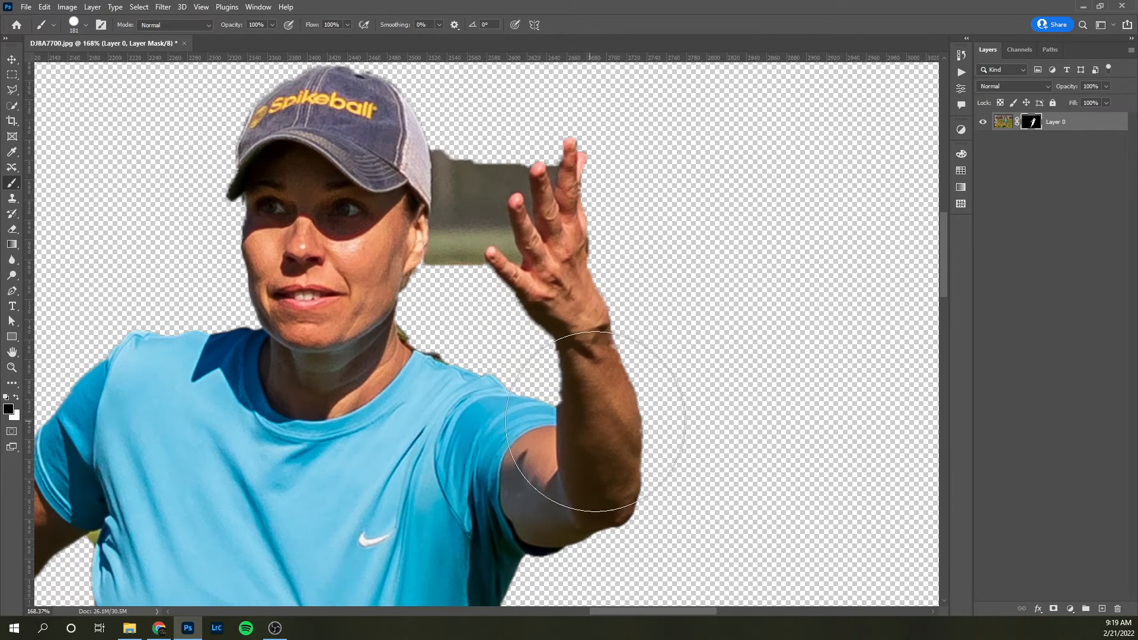
scroll(659, 404, down, 2)
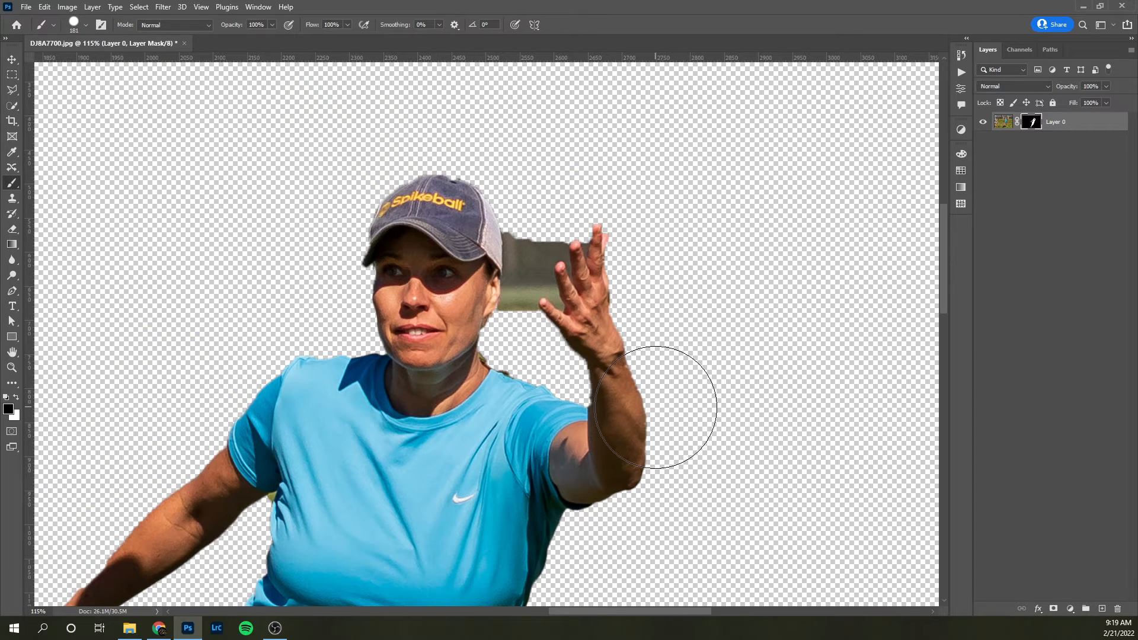
- Reduce the brush to 42 px and its hardness to 70%
alt+right_click(762, 338)
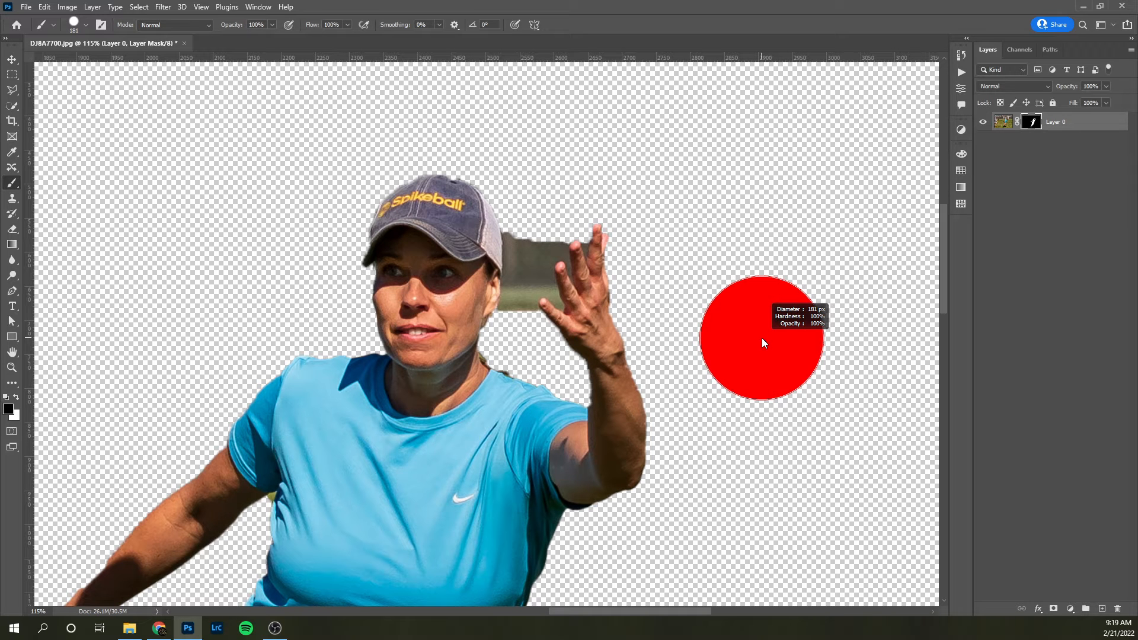
drag(763, 338, 752, 258)
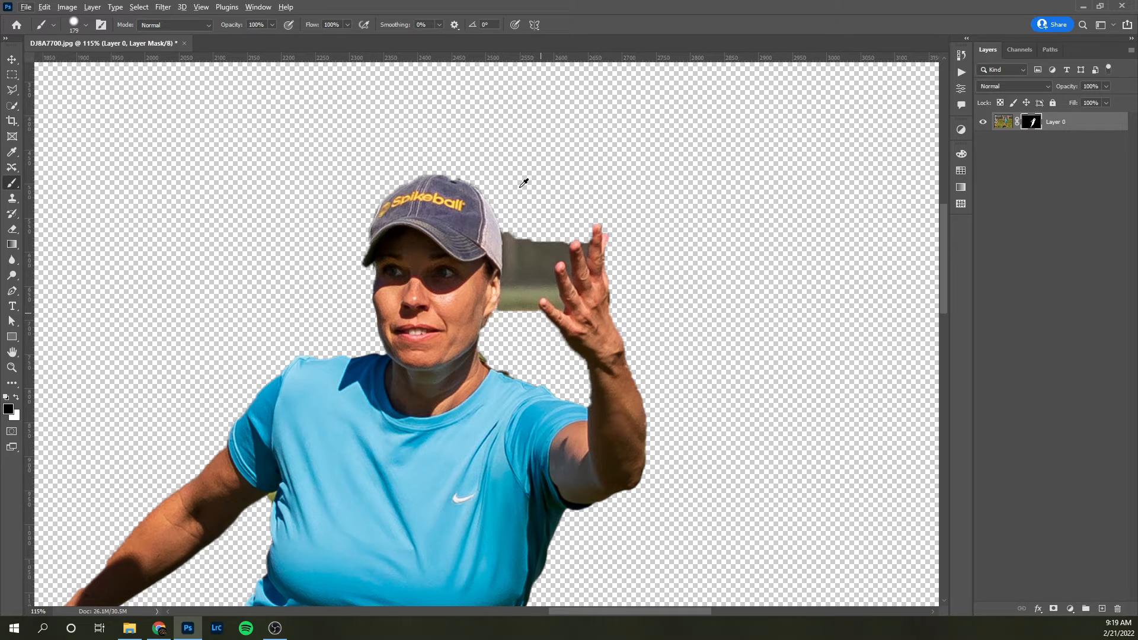
drag(546, 217, 503, 223)
- Paint black on the mask to hide the fence and grass between the cap and raised hand and the remnants beside the neck
scroll(504, 240, up, 1)
scroll(512, 244, up, 4)
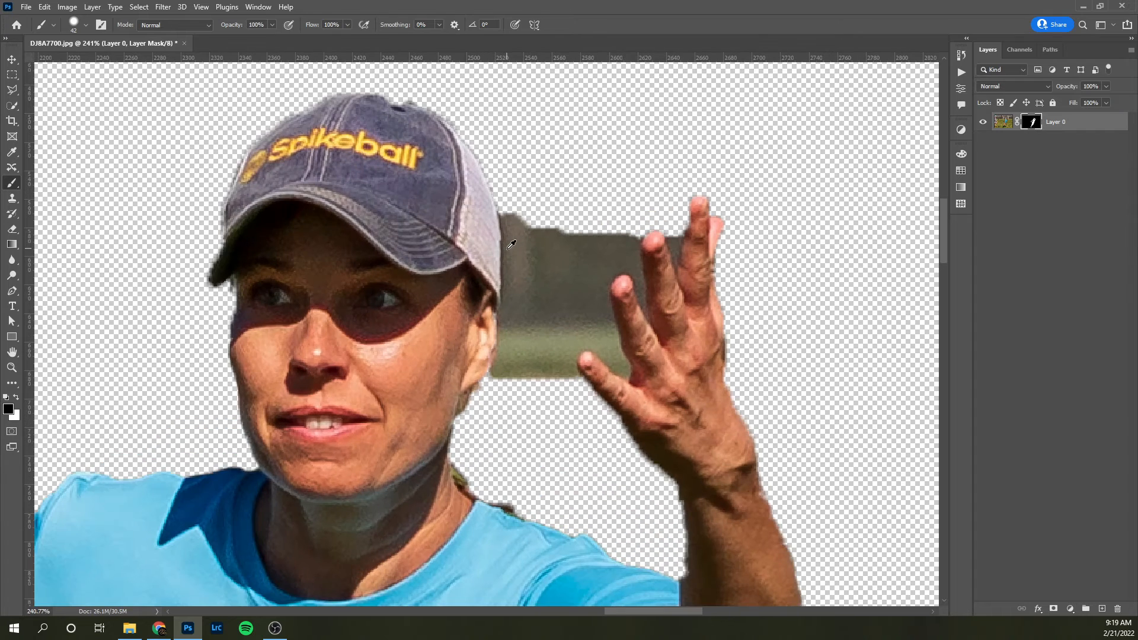
mouse_move(527, 207)
mouse_down()
mouse_move(531, 273)
mouse_move(529, 210)
mouse_move(534, 272)
mouse_move(534, 222)
mouse_up()
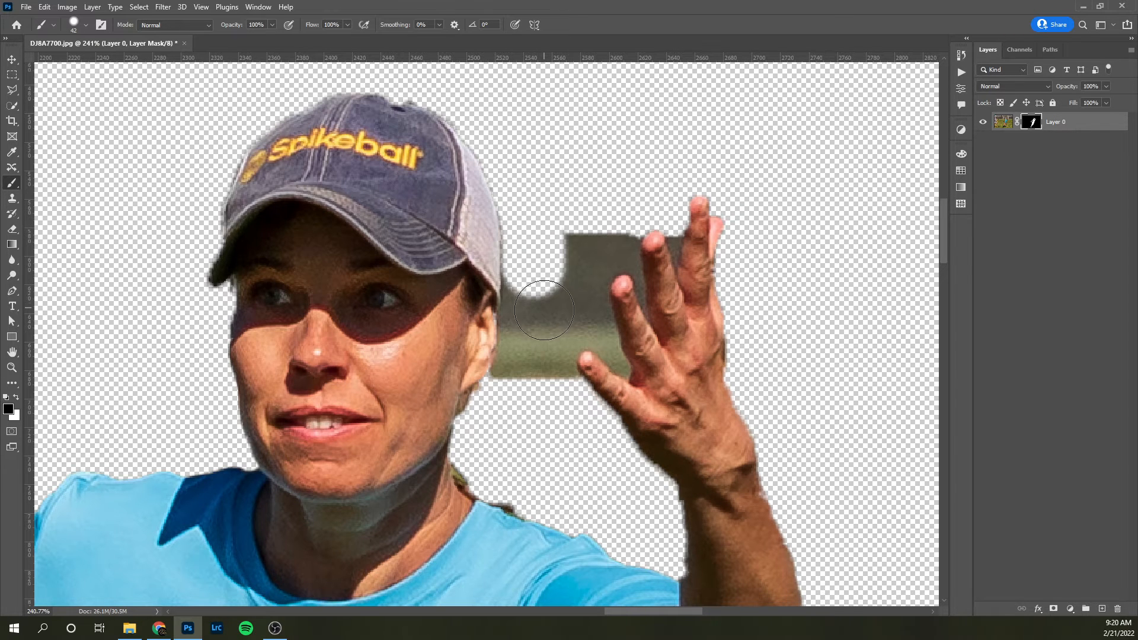
drag(534, 270, 505, 410)
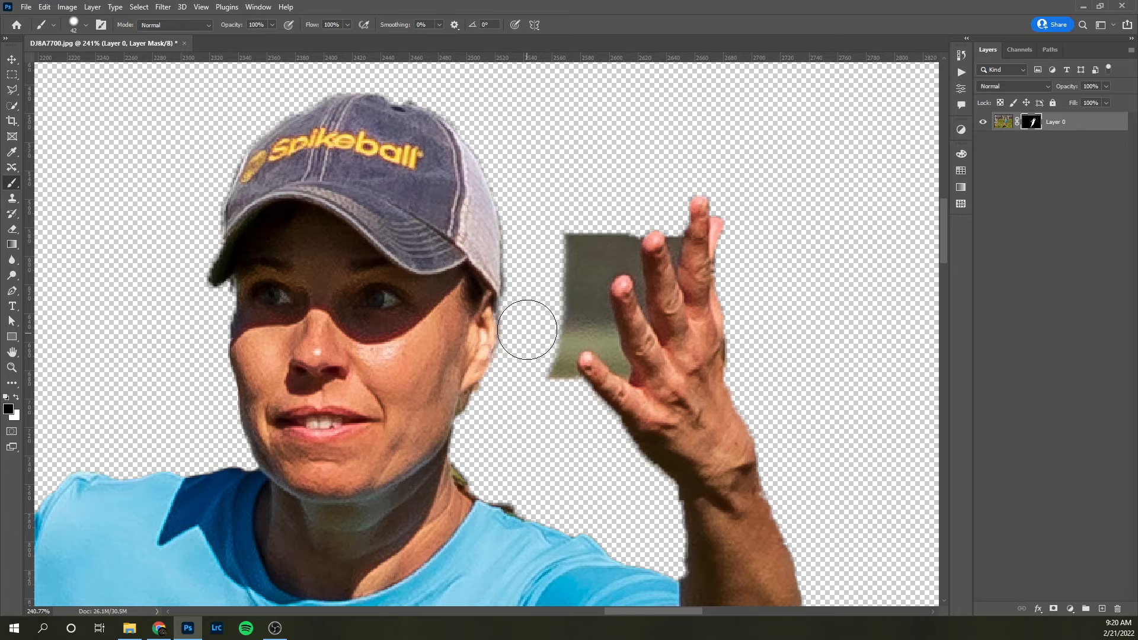
mouse_move(536, 280)
mouse_down()
mouse_move(567, 215)
mouse_move(552, 280)
mouse_move(579, 227)
mouse_move(576, 255)
mouse_move(609, 226)
mouse_move(606, 242)
mouse_move(581, 248)
mouse_move(569, 313)
mouse_move(541, 331)
mouse_move(569, 399)
mouse_up()
mouse_move(491, 482)
mouse_down()
mouse_move(474, 450)
mouse_move(550, 494)
mouse_move(532, 488)
mouse_up()
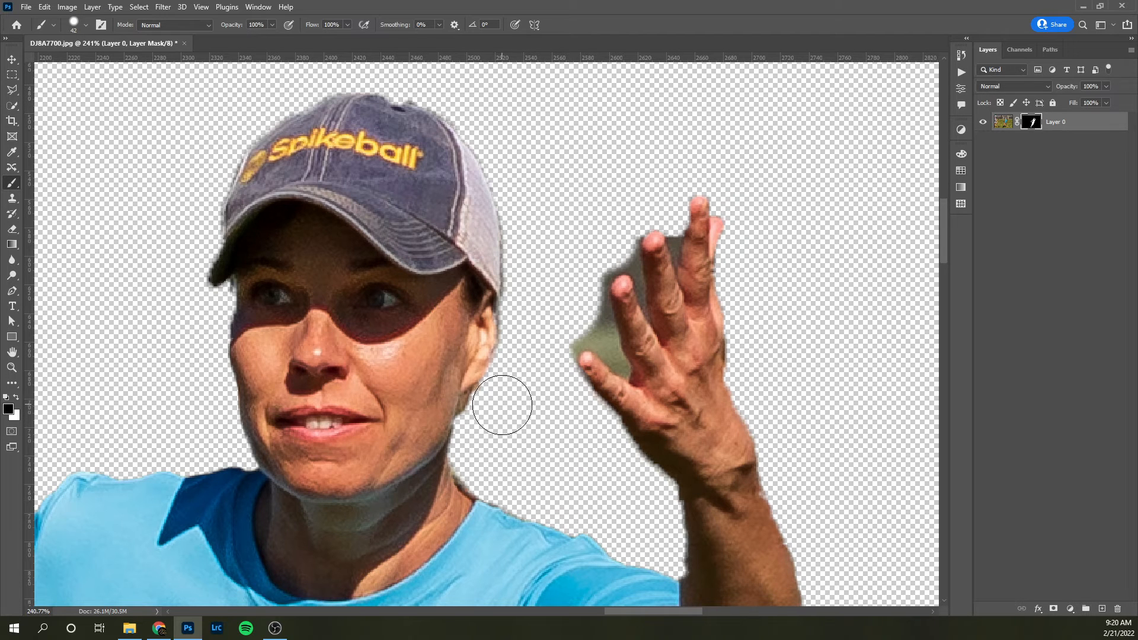
- Shrink the brush to 19 px and mask out the background along the outer edges of the raised hand's fingers
scroll(486, 350, down, 3)
scroll(442, 324, down, 4)
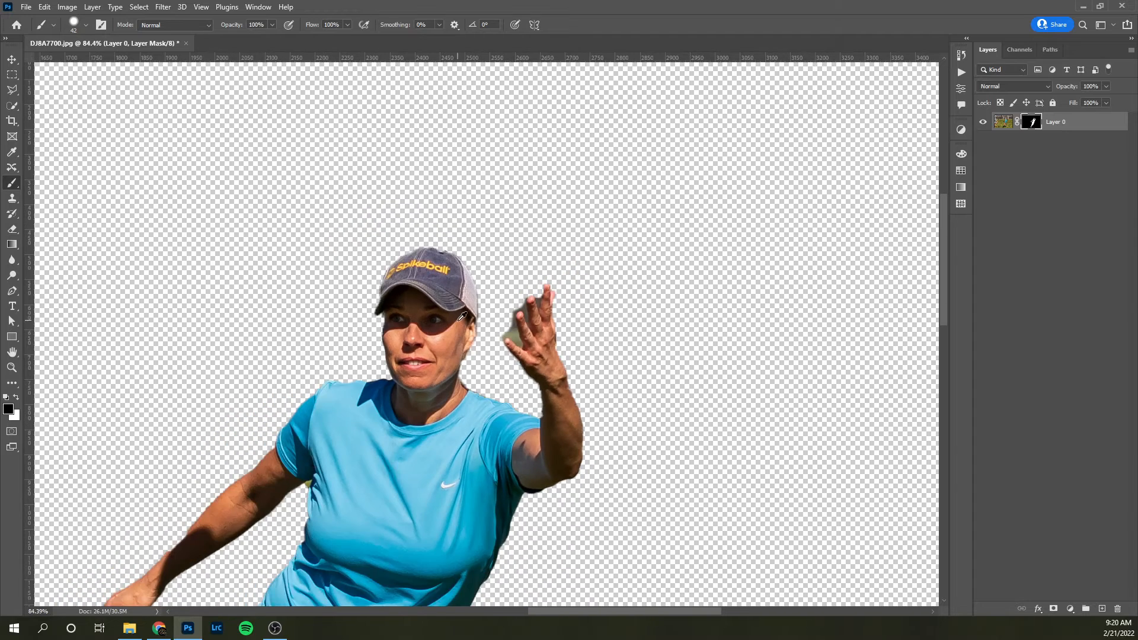
scroll(515, 307, up, 4)
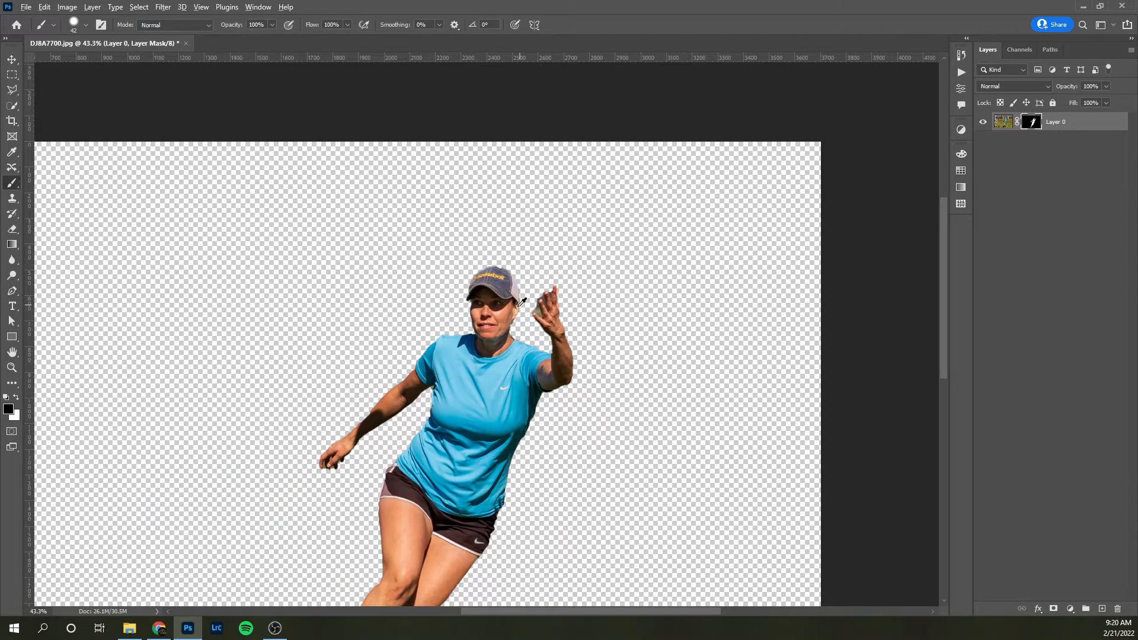
scroll(543, 295, up, 2)
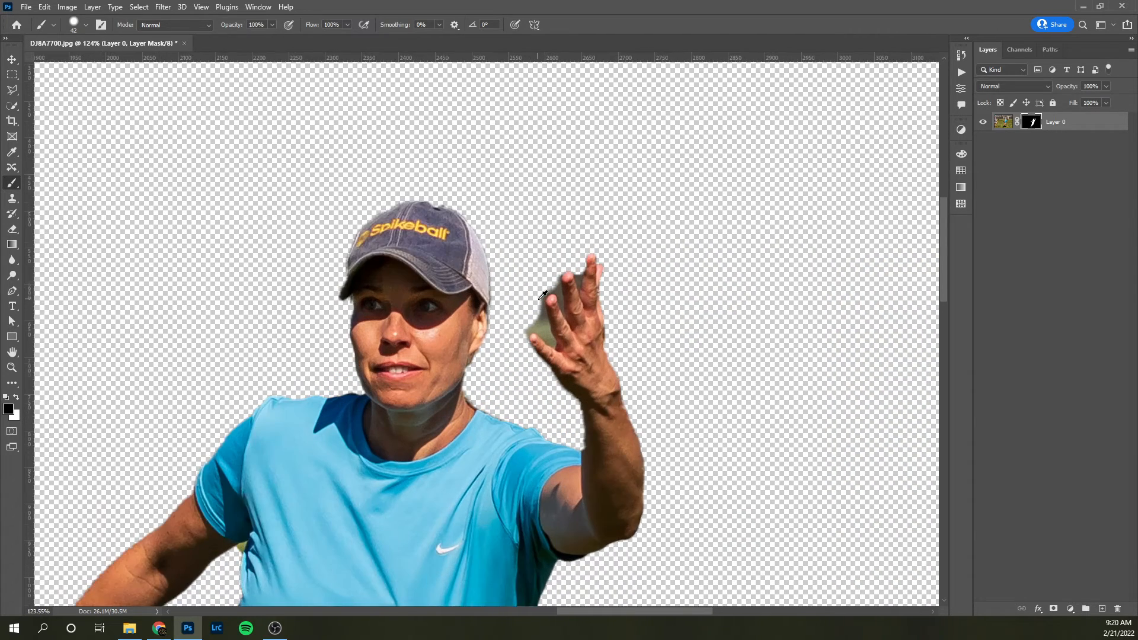
scroll(555, 335, up, 3)
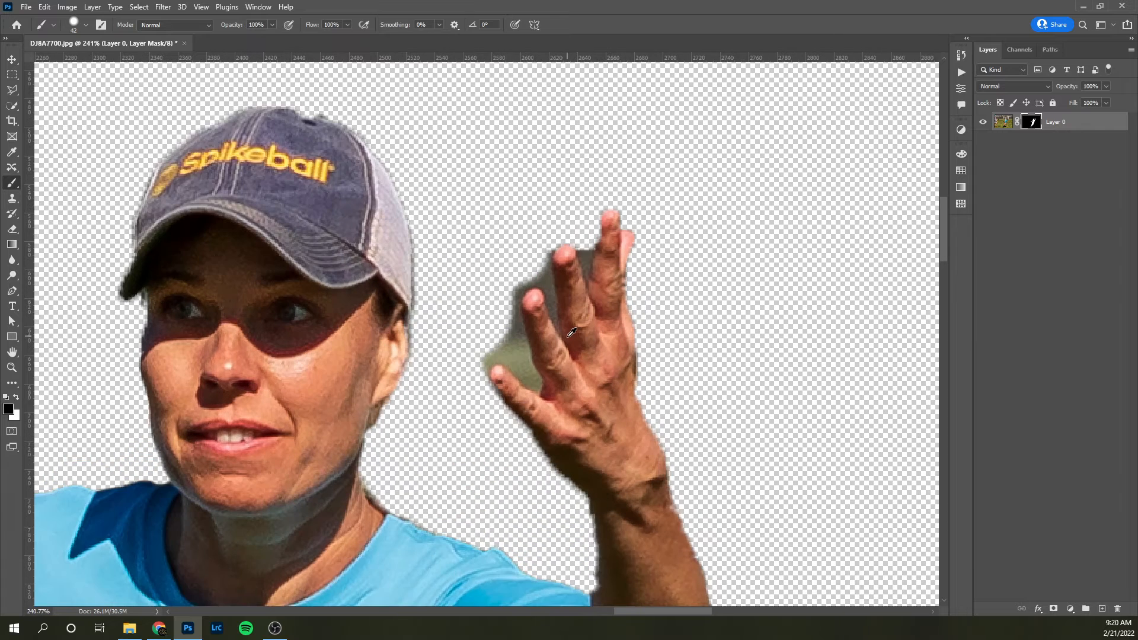
alt+right_click(481, 340)
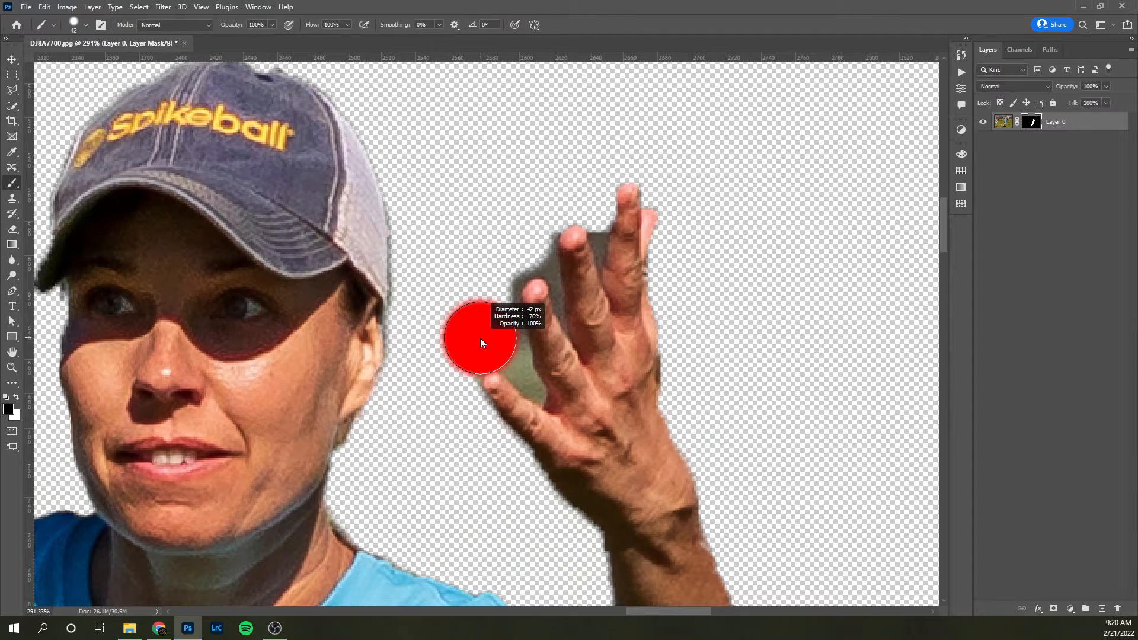
mouse_move(481, 338)
mouse_down()
mouse_move(461, 337)
mouse_move(504, 351)
mouse_move(471, 358)
mouse_move(462, 376)
mouse_move(496, 351)
mouse_move(515, 366)
mouse_move(499, 292)
mouse_move(517, 361)
mouse_up()
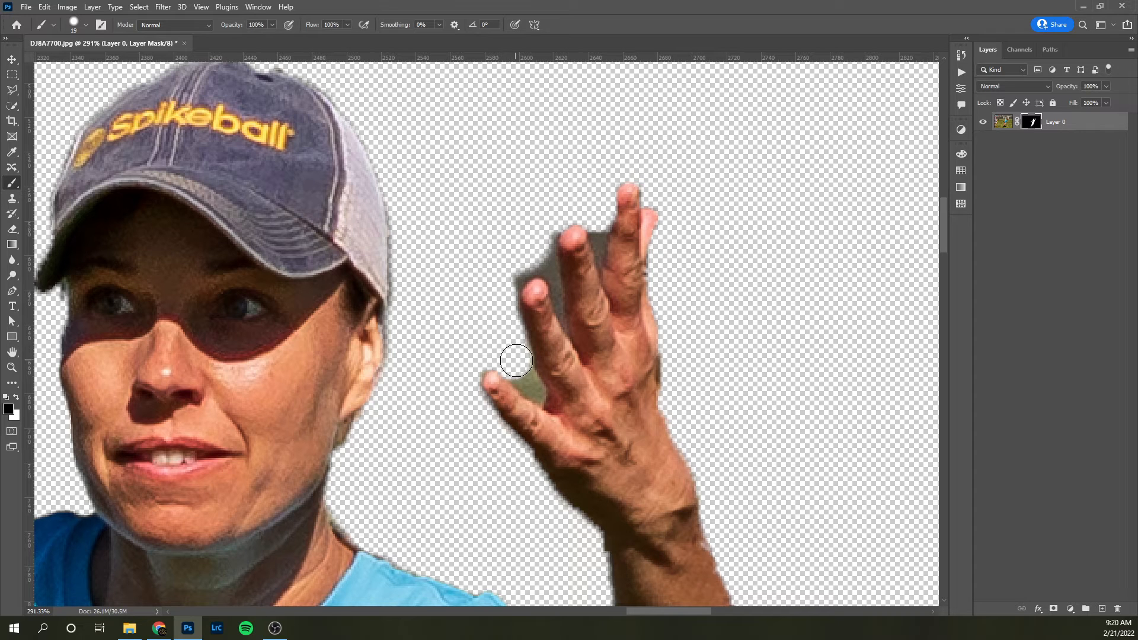
mouse_move(504, 278)
mouse_down()
mouse_move(536, 259)
mouse_move(538, 239)
mouse_up()
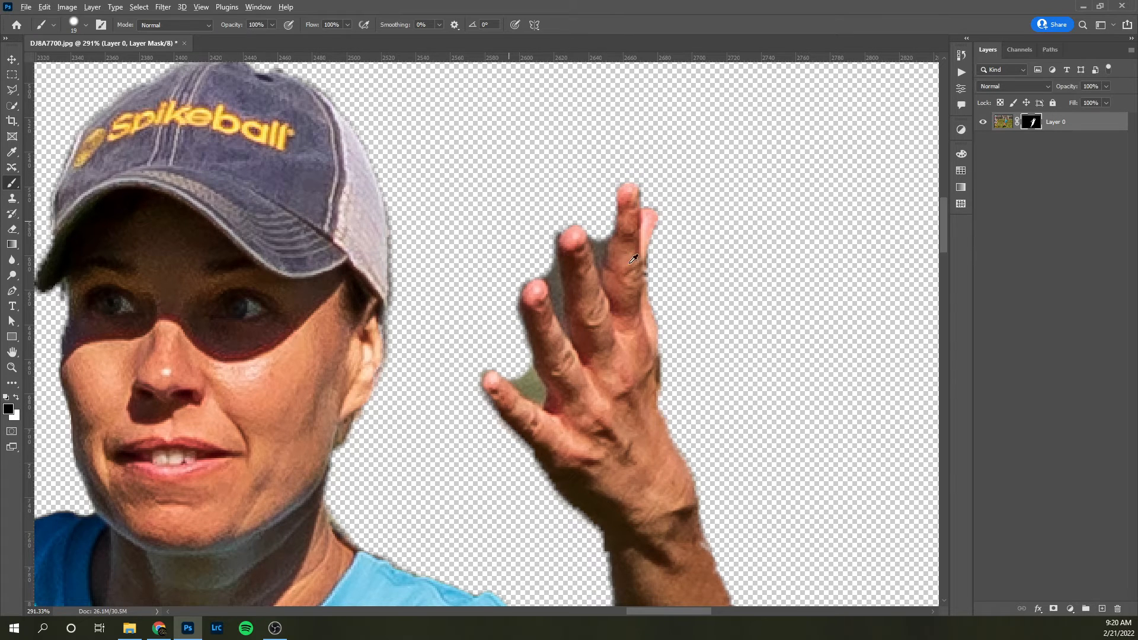
- Shrink the brush to 12 px and mask out the green patch between the lowest two fingers of the raised hand
scroll(632, 259, down, 5)
scroll(620, 272, down, 2)
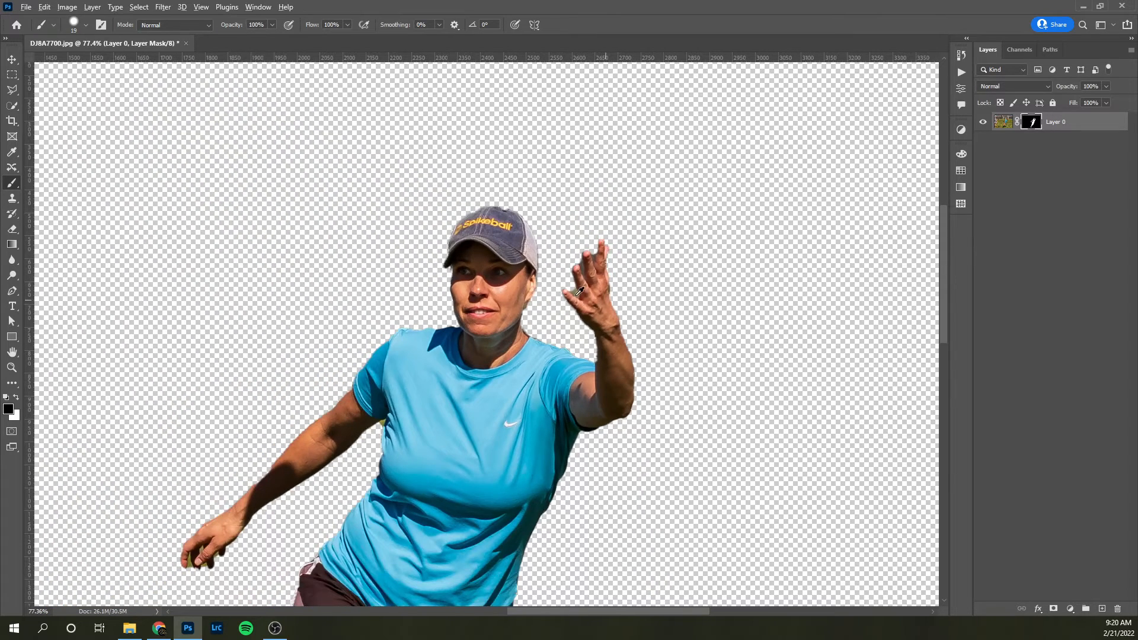
scroll(605, 286, up, 1)
scroll(592, 287, up, 4)
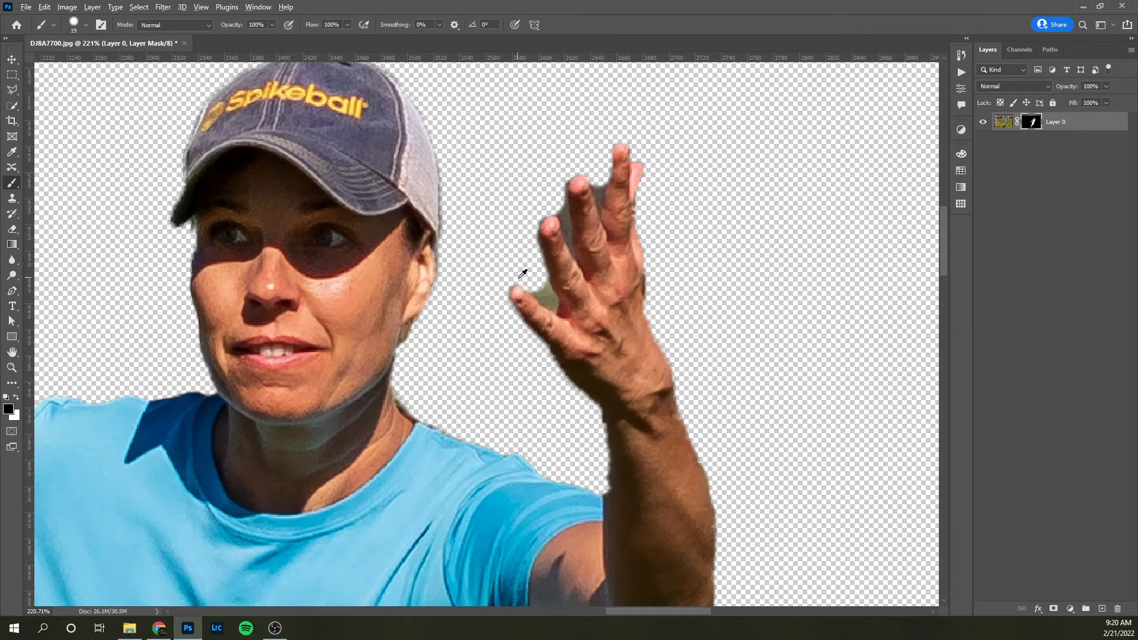
alt+right_click(521, 272)
scroll(551, 276, up, 2)
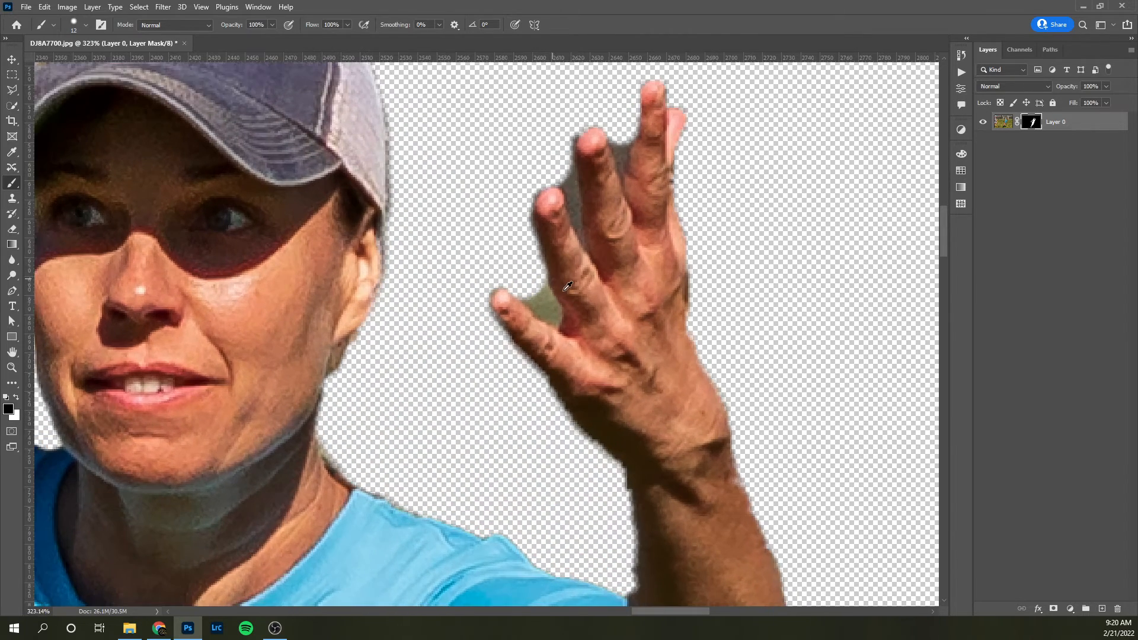
scroll(568, 287, up, 3)
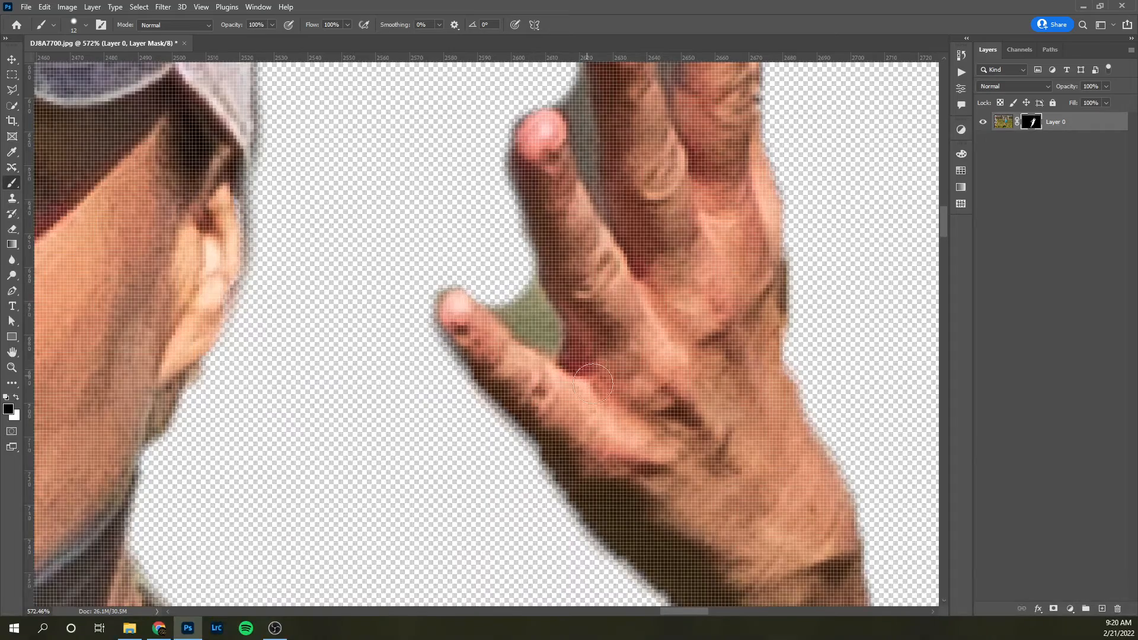
scroll(614, 375, up, 1)
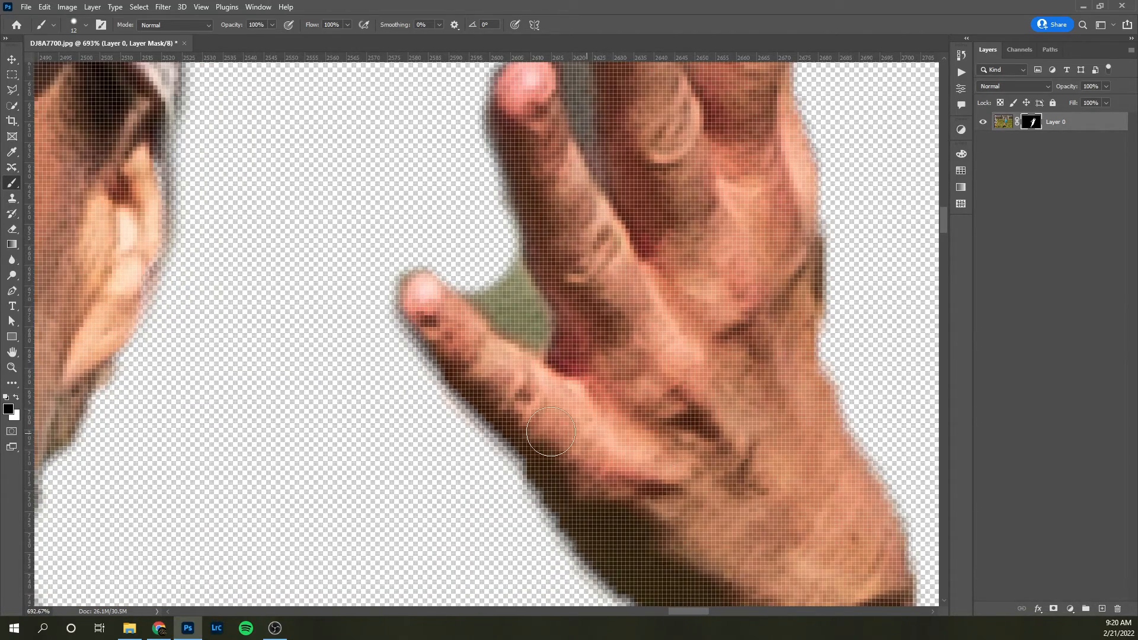
mouse_move(483, 275)
mouse_down()
mouse_move(505, 300)
mouse_move(492, 261)
mouse_move(526, 322)
mouse_up()
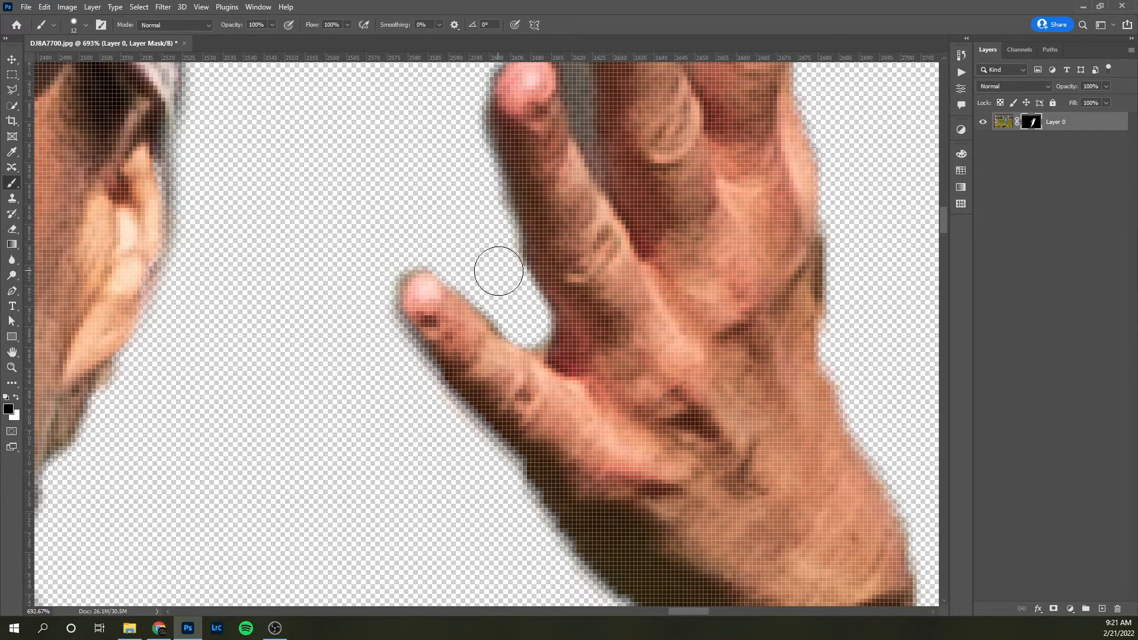
- Inspect the mask edges around the raised hand, the face and the whole cut-out player
scroll(534, 350, down, 2)
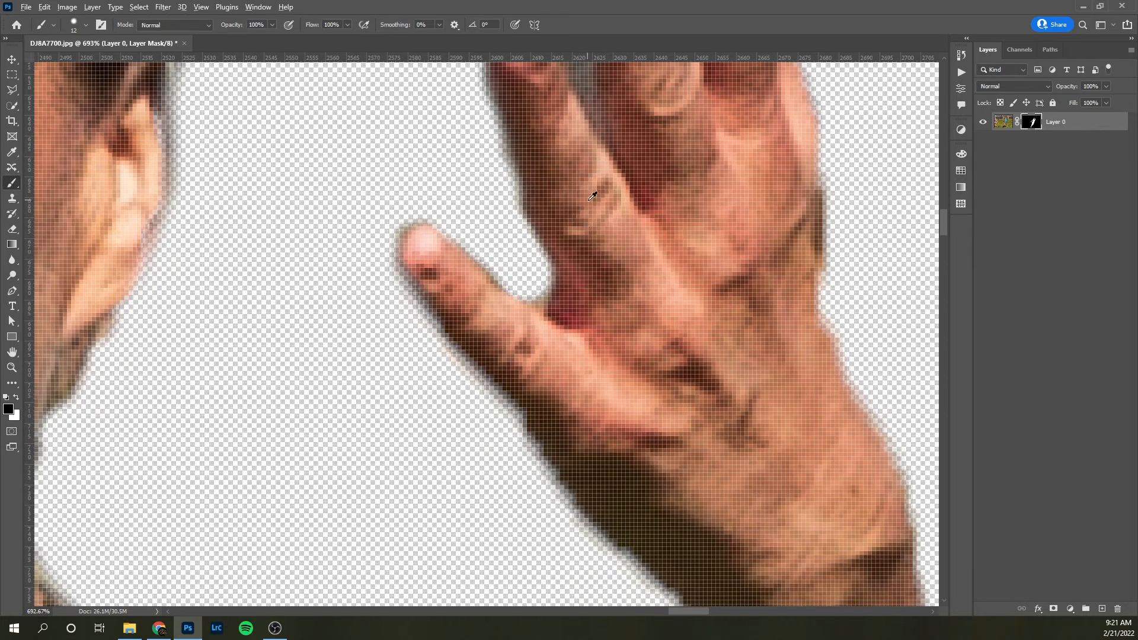
scroll(421, 317, down, 1)
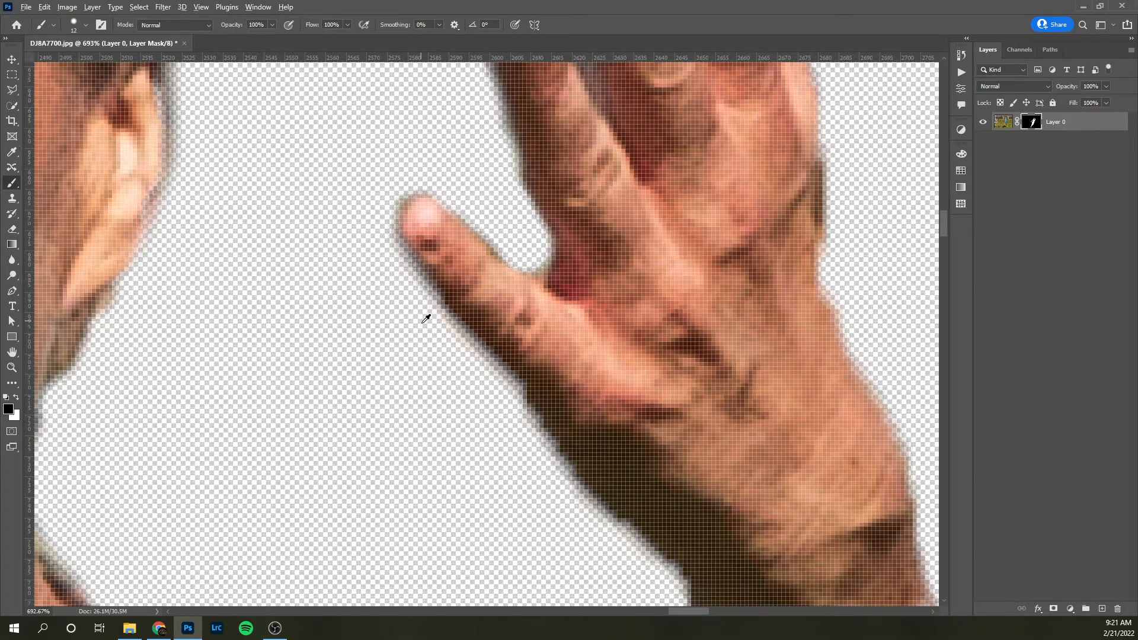
scroll(611, 431, down, 5)
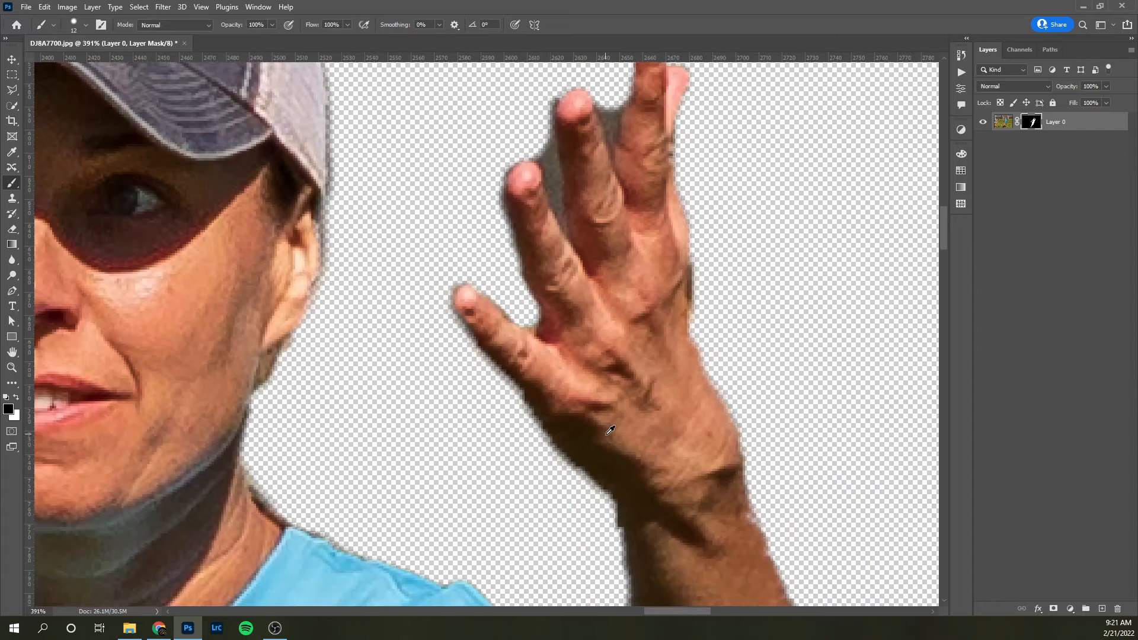
scroll(123, 242, up, 2)
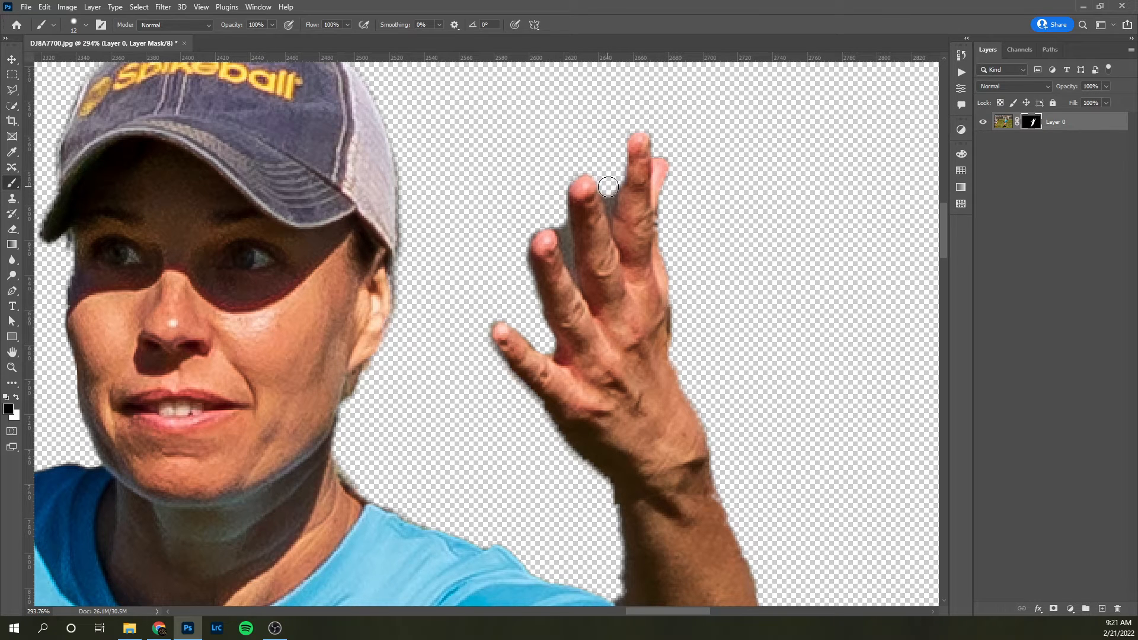
alt+scroll(615, 196, down, 6)
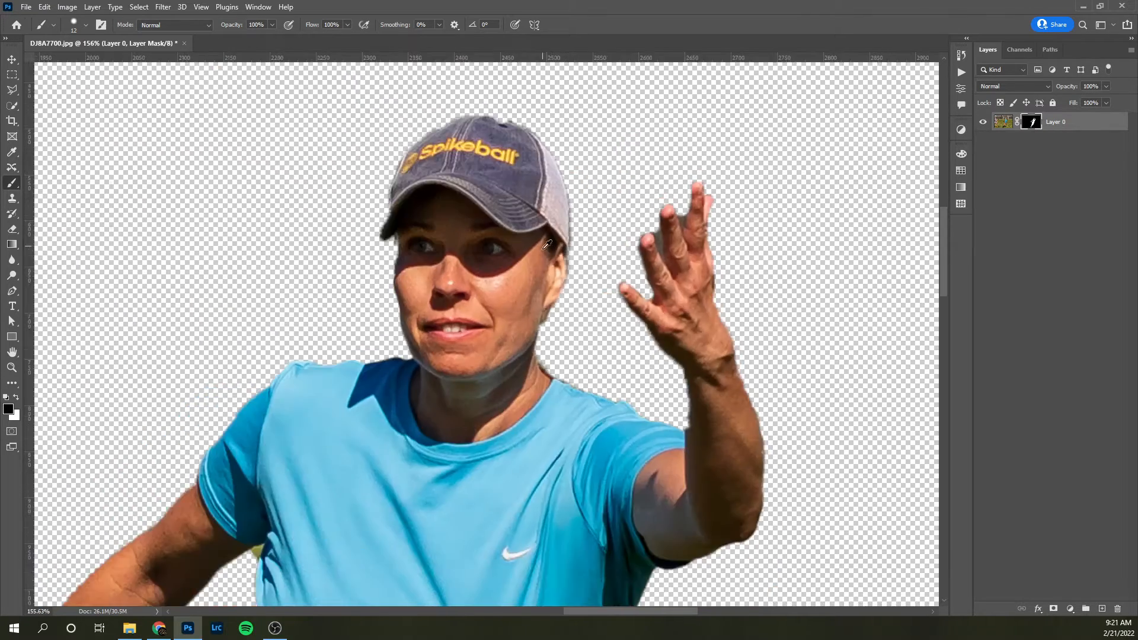
alt+scroll(377, 235, down, 1)
alt+scroll(711, 260, down, 1)
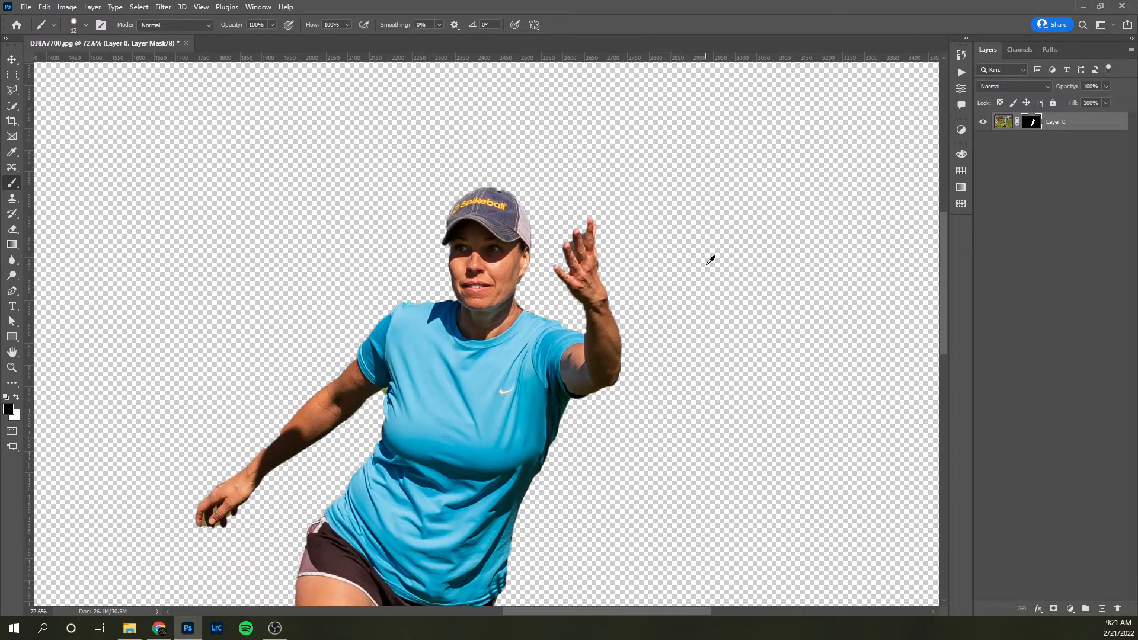
alt+scroll(643, 271, down, 4)
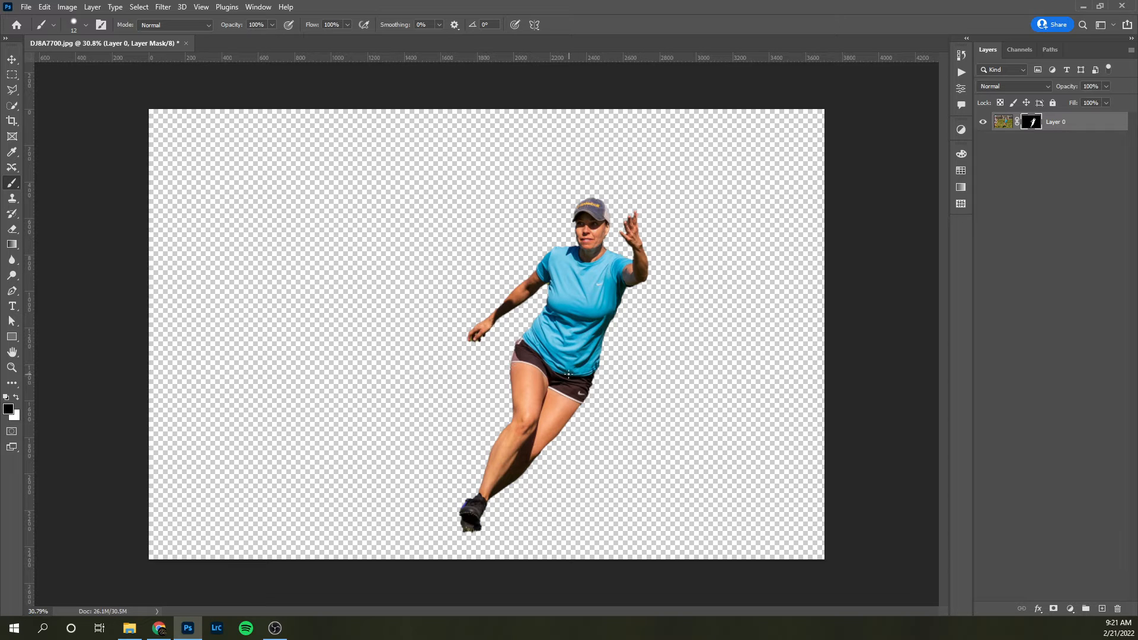
- Duplicate the masked player layer and place the copy beneath the original
click(1071, 122)
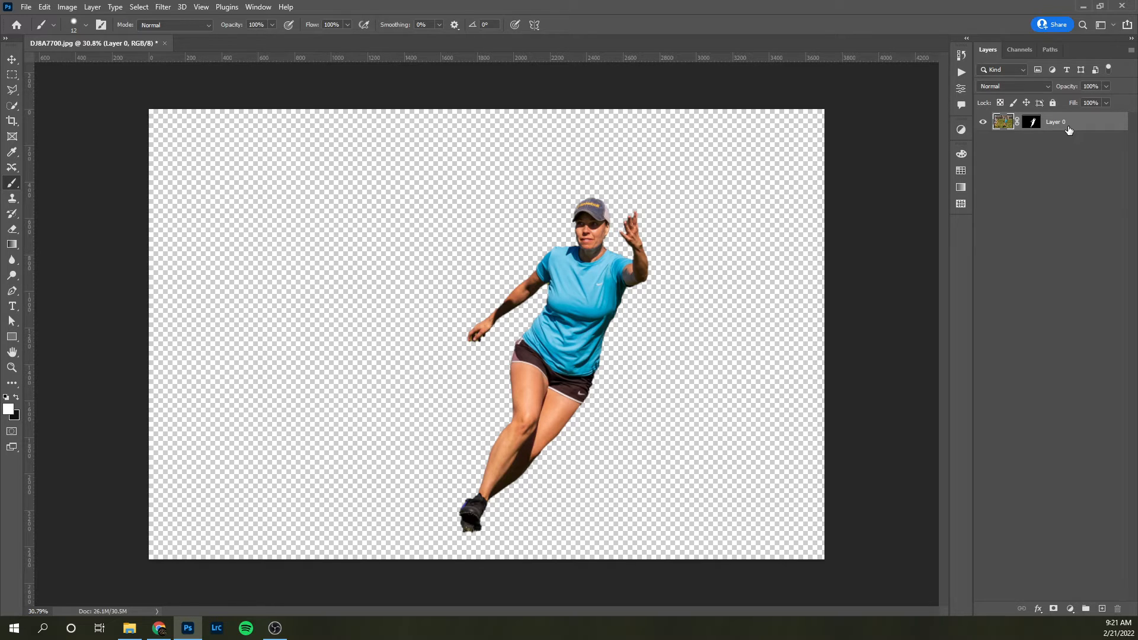
key(ctrl+j)
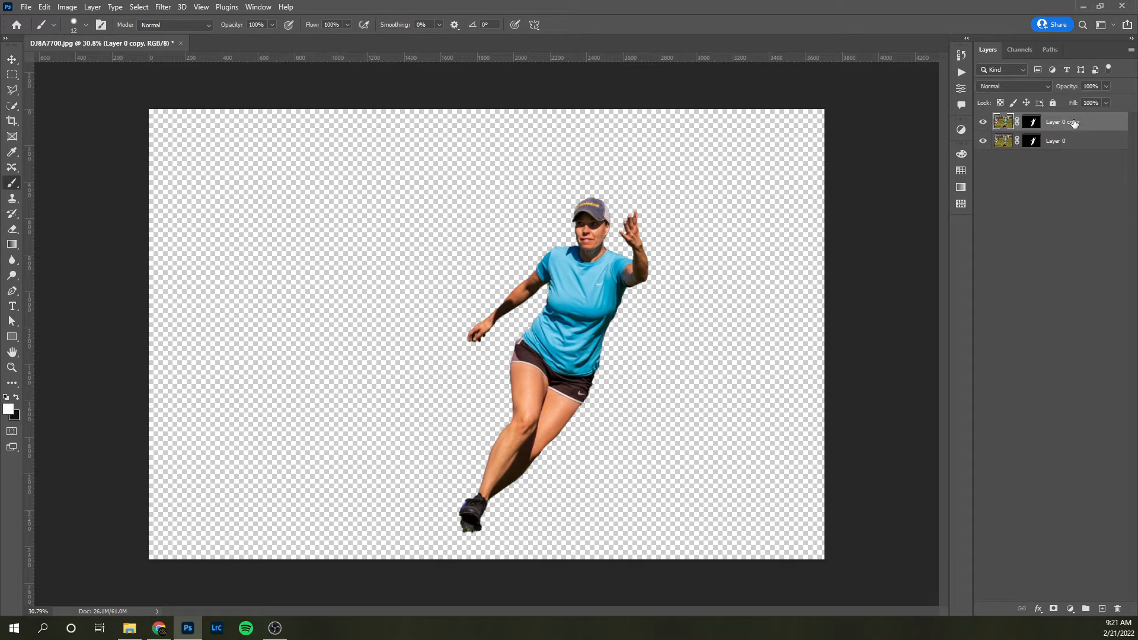
drag(1075, 123, 1062, 155)
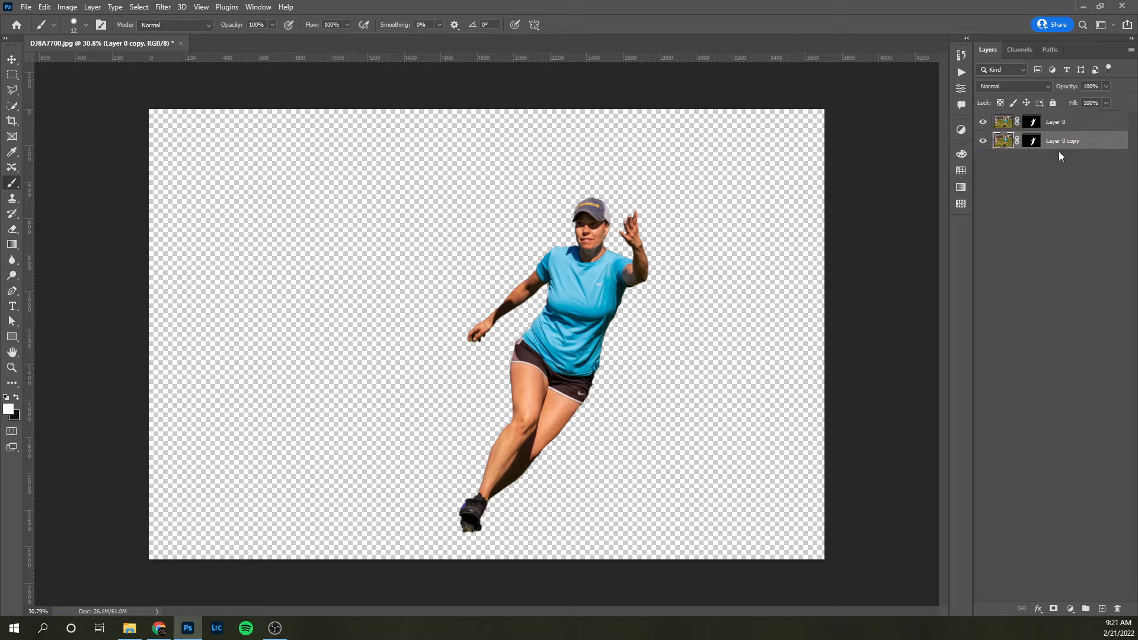
- Delete the layer mask from the lower copy and toggle both layers' visibility to compare the cutout with the full photo
click(1031, 142)
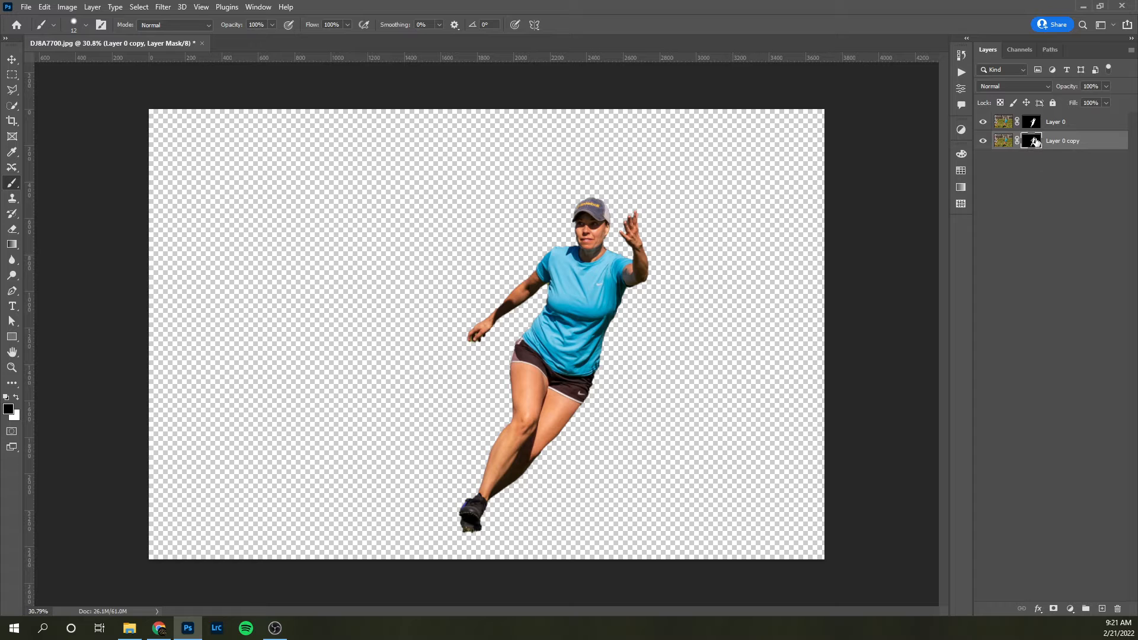
right_click(1037, 141)
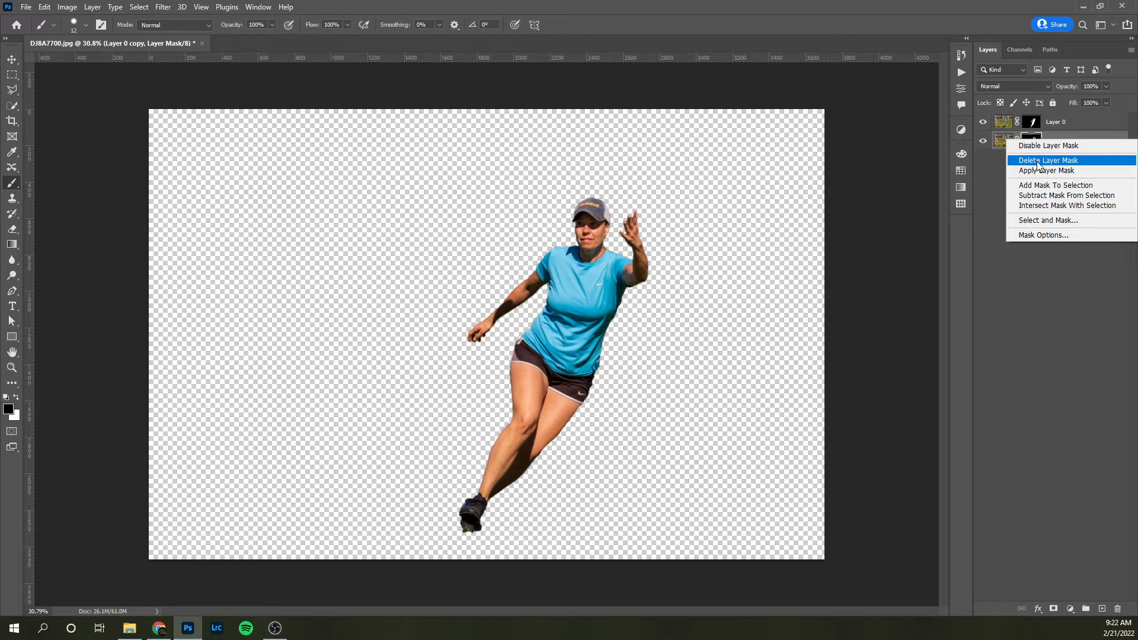
click(1049, 160)
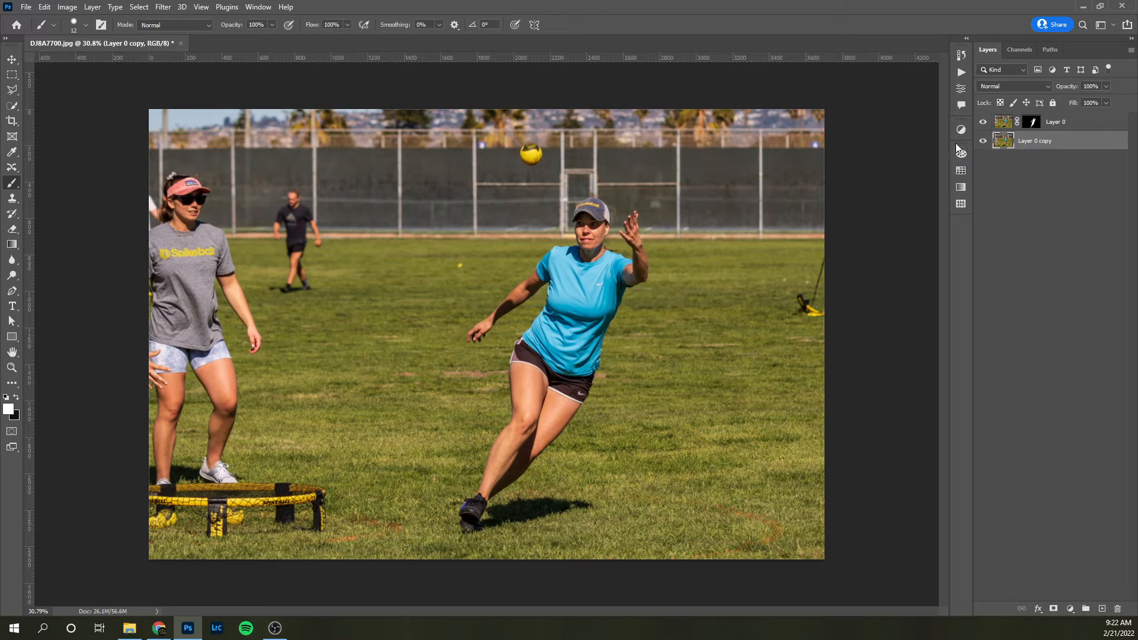
click(984, 122)
click(984, 122)
click(982, 143)
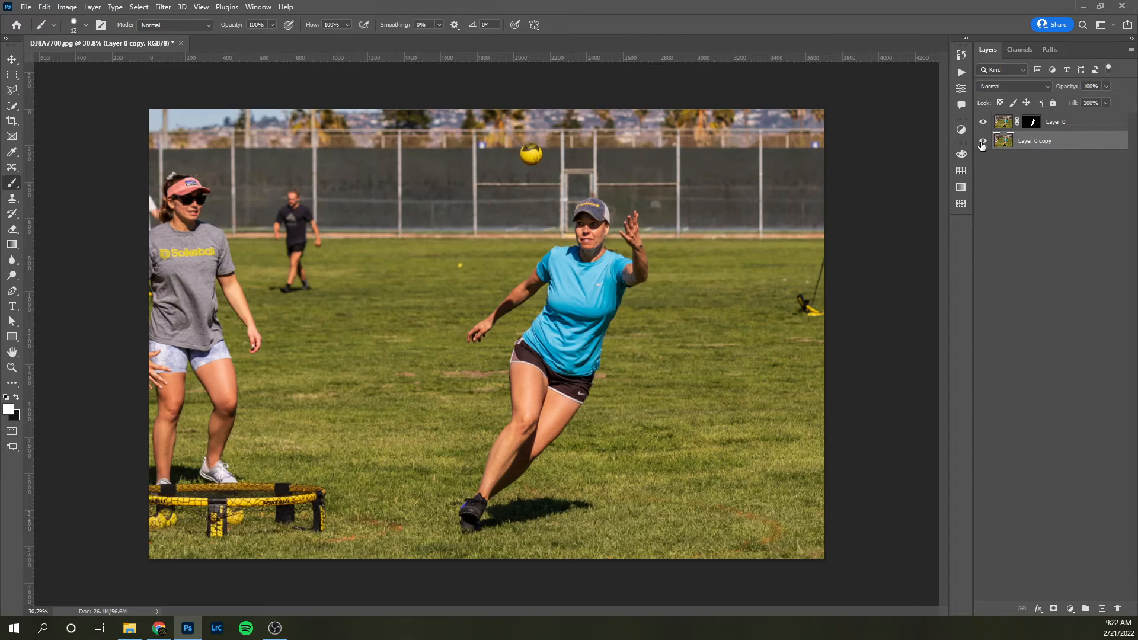
click(983, 144)
- Duplicate the unmasked full-photo layer and hide the lowest layer
key(ctrl+j)
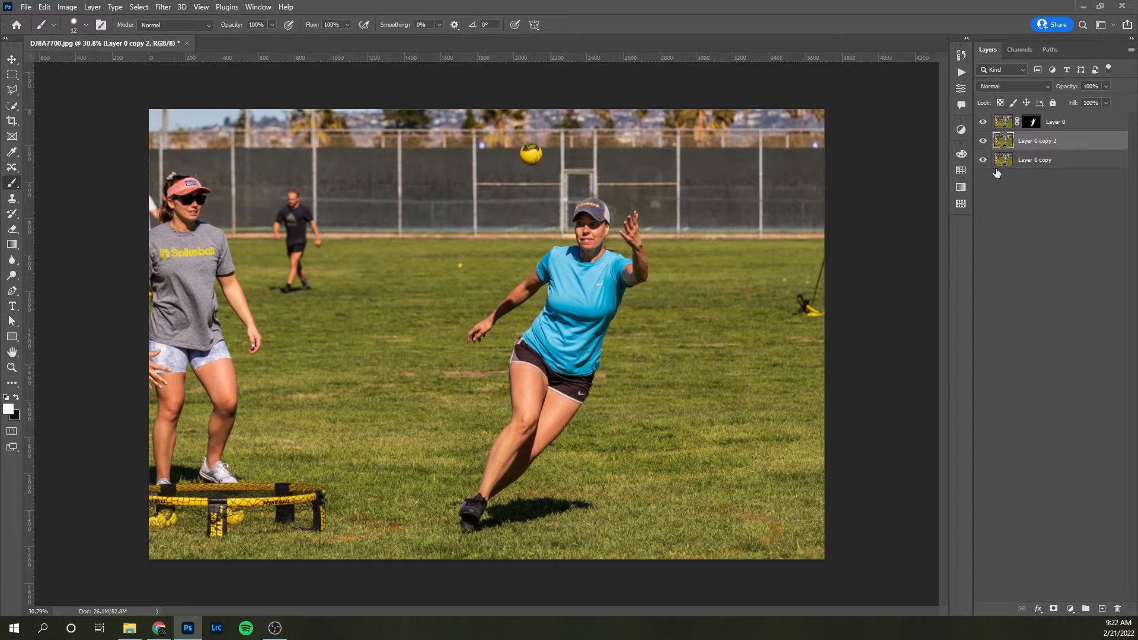
click(1022, 161)
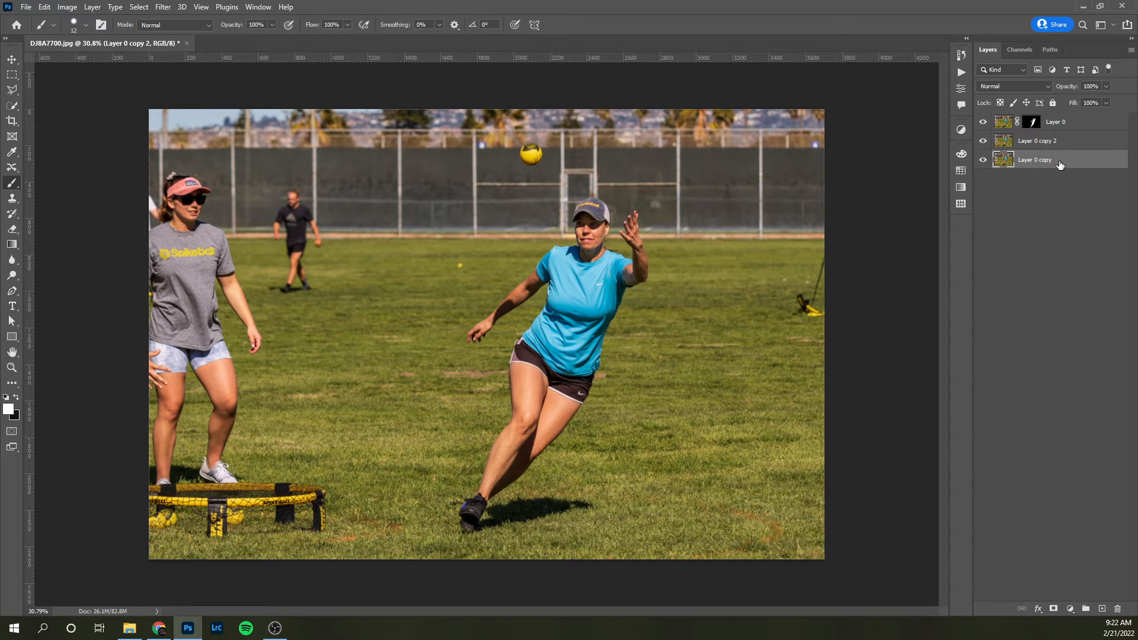
click(982, 162)
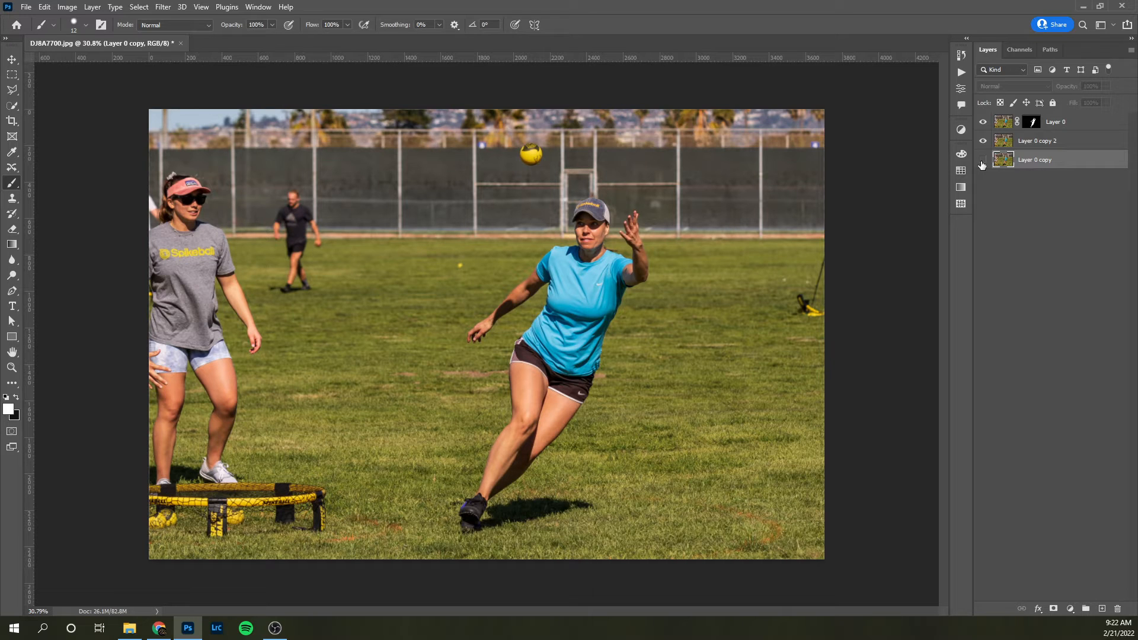
- Add a layer mask to Layer 0 copy 2 and invert it to black so the full photo is hidden
click(1019, 145)
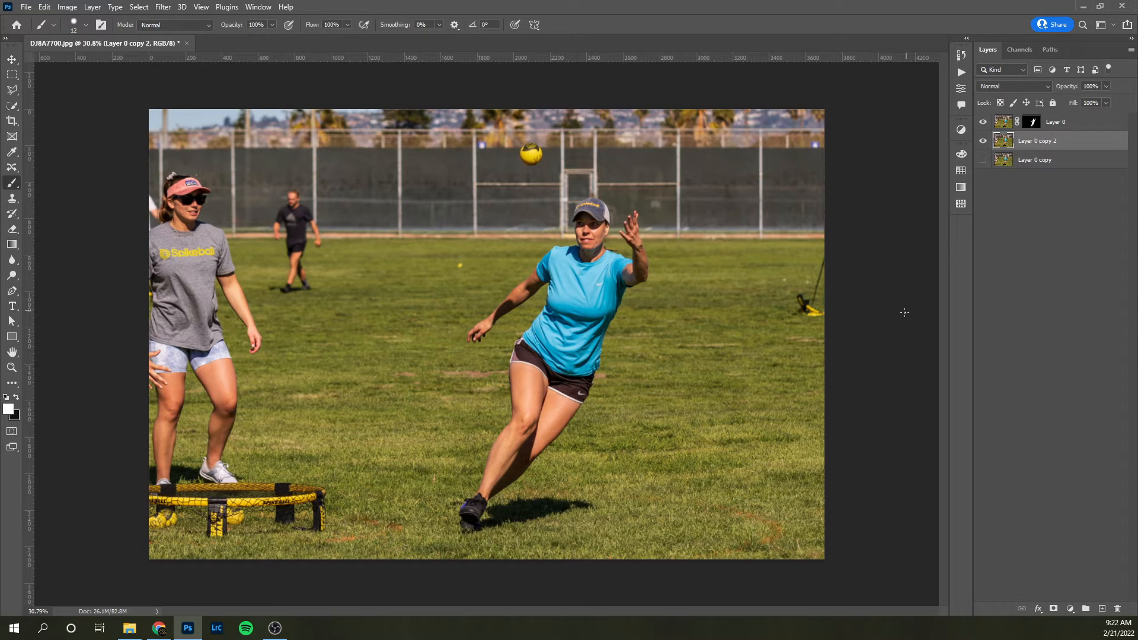
click(1055, 609)
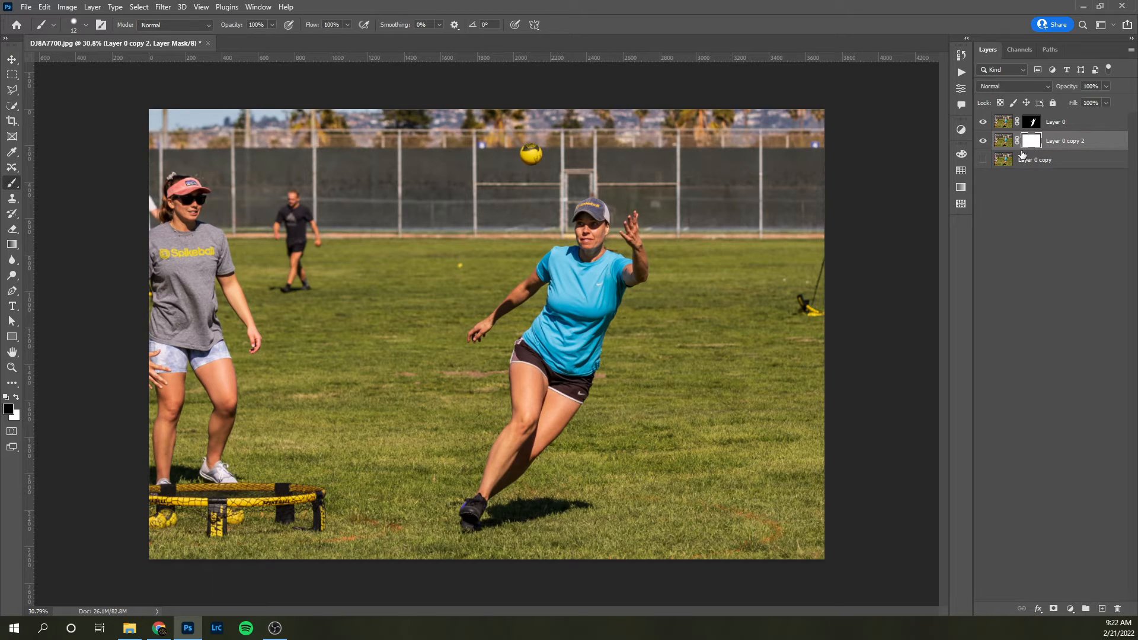
key(ctrl+i)
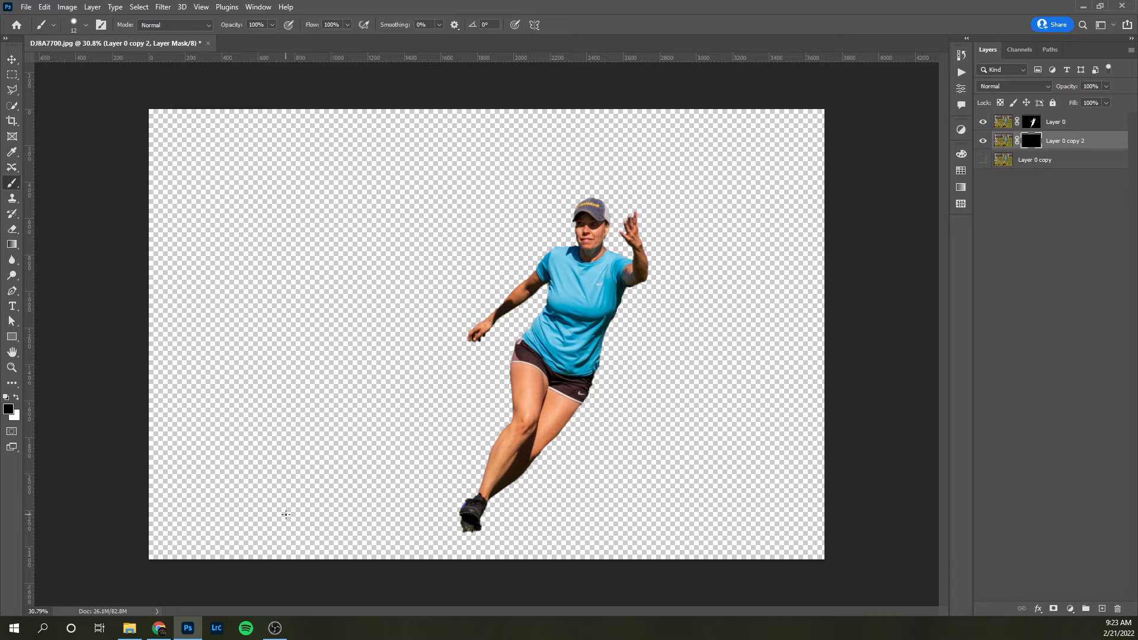
- Make white the foreground colour and set up a softer brush with a size of 752 px
alt+right_click(237, 472)
drag(262, 472, 283, 473)
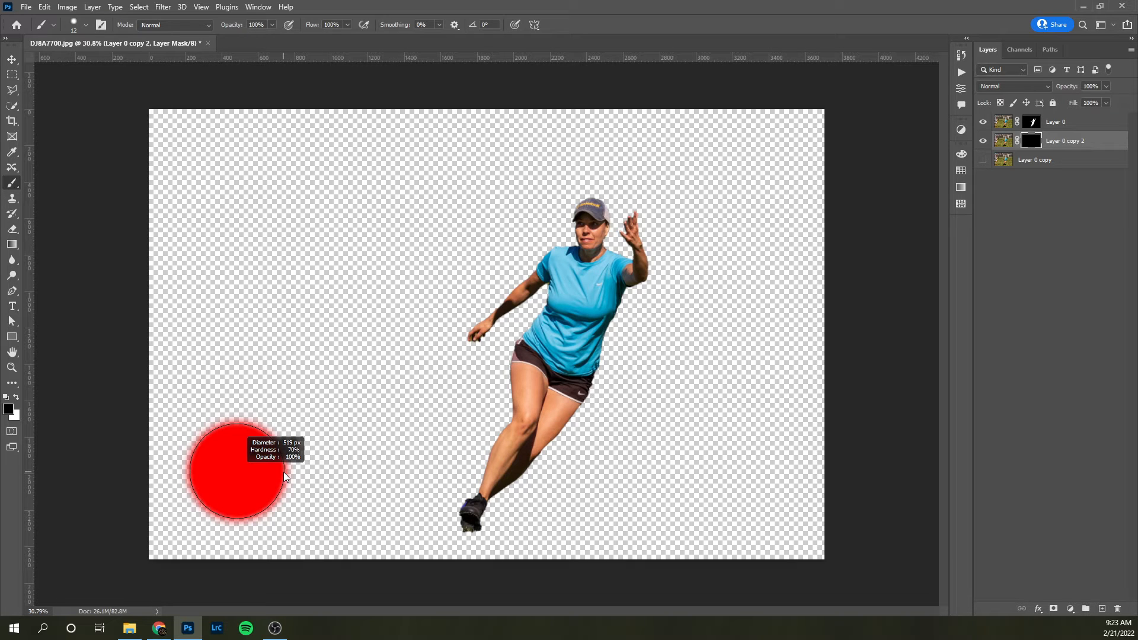
drag(284, 472, 283, 472)
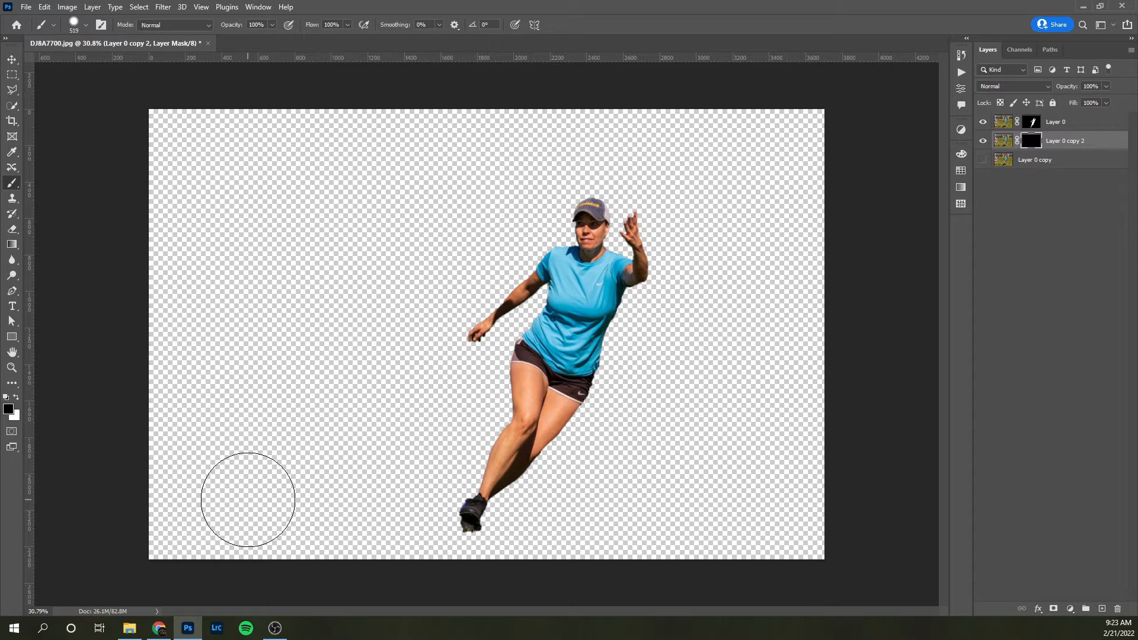
click(16, 398)
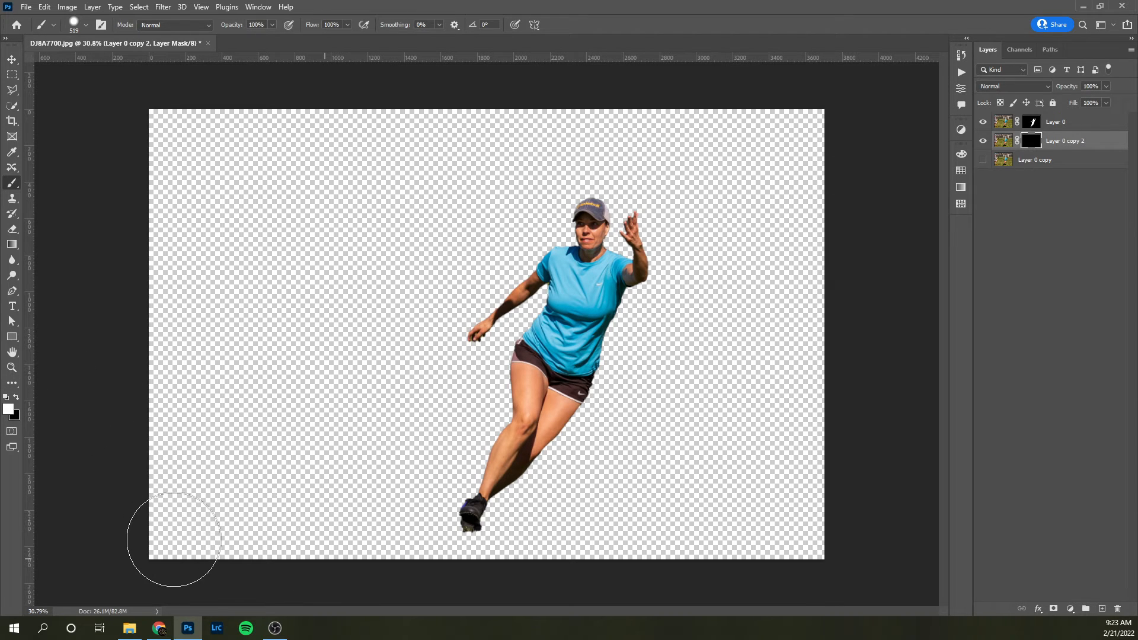
alt+right_click(254, 520)
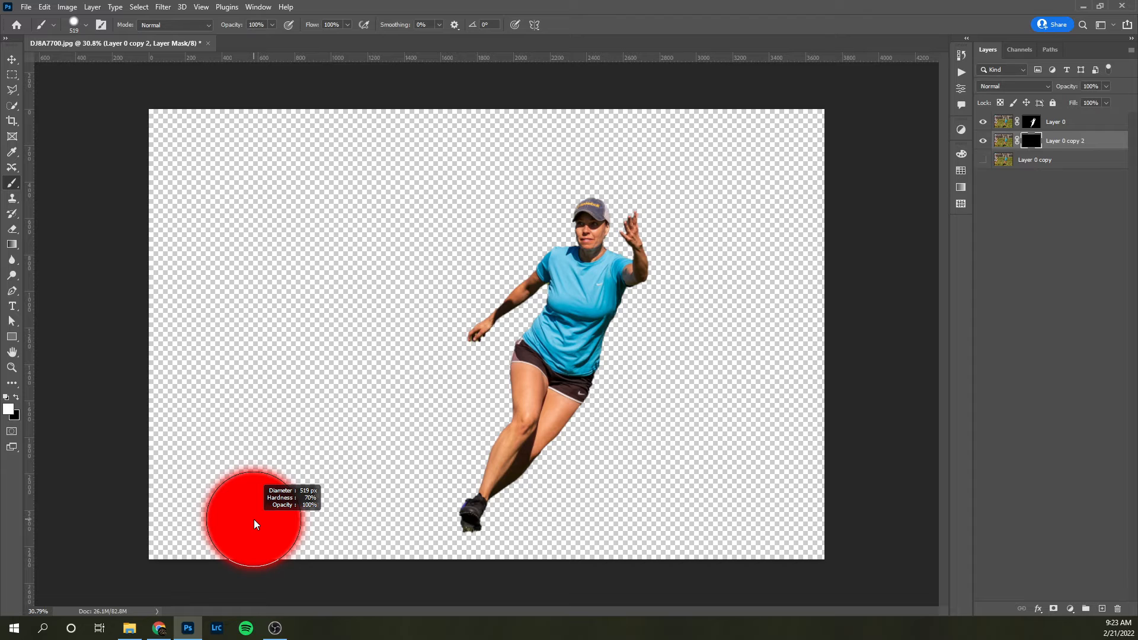
mouse_move(254, 515)
mouse_down()
mouse_move(234, 309)
mouse_move(229, 358)
mouse_up()
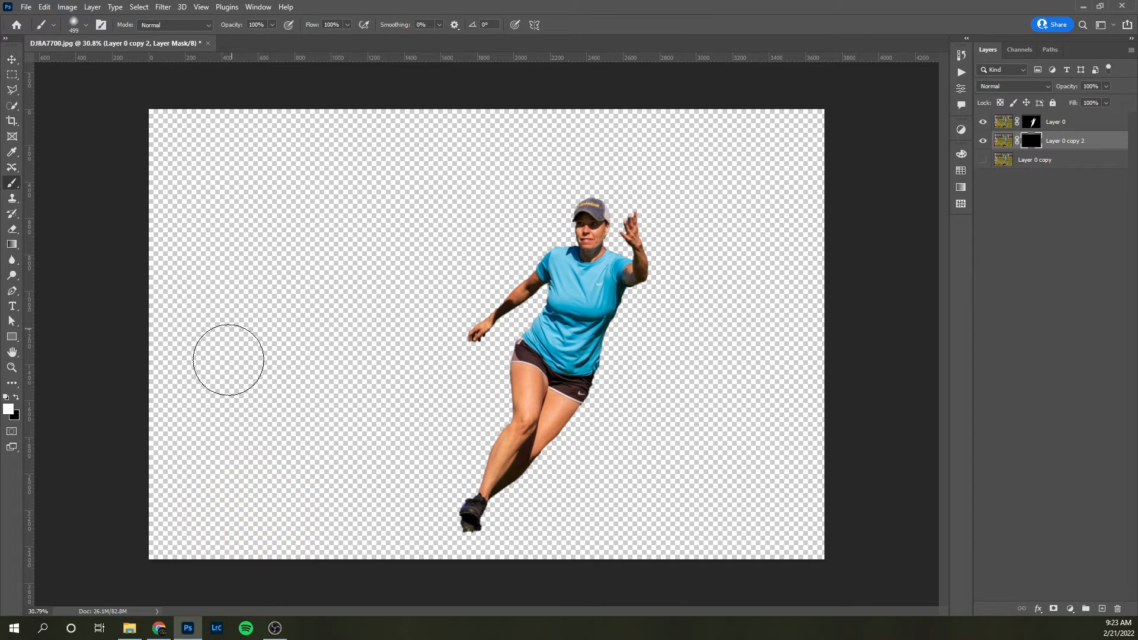
mouse_move(203, 552)
mouse_down()
mouse_move(201, 542)
mouse_move(220, 541)
mouse_up()
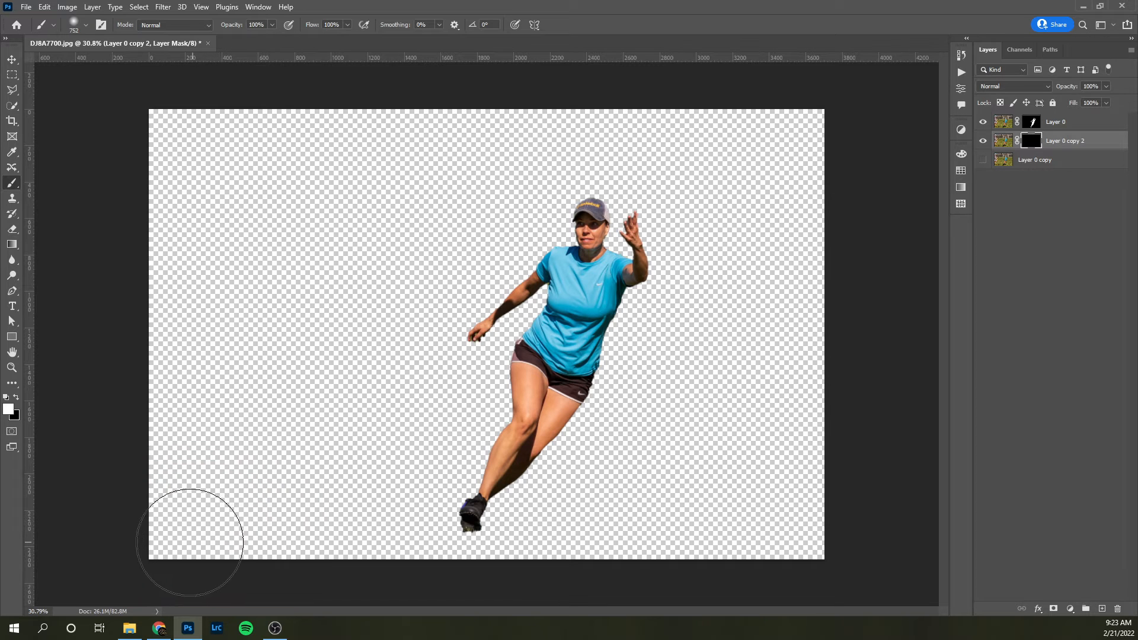
- Paint straight white strokes across the full width of the mask to reveal the grass in the lower part of the photo
click(152, 534)
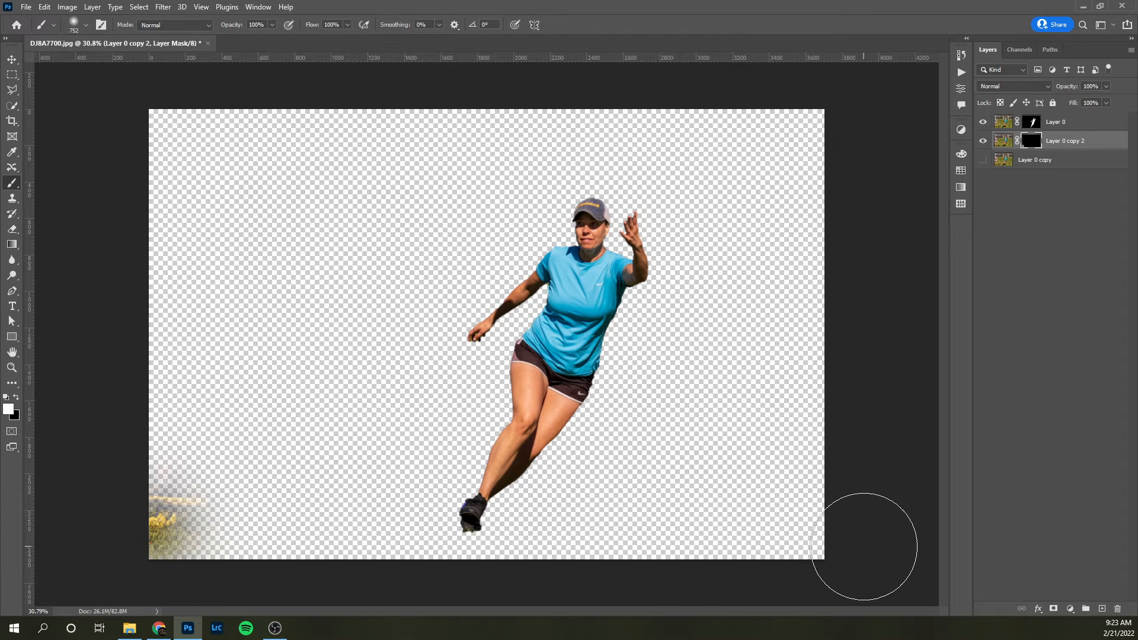
shift+click(823, 536)
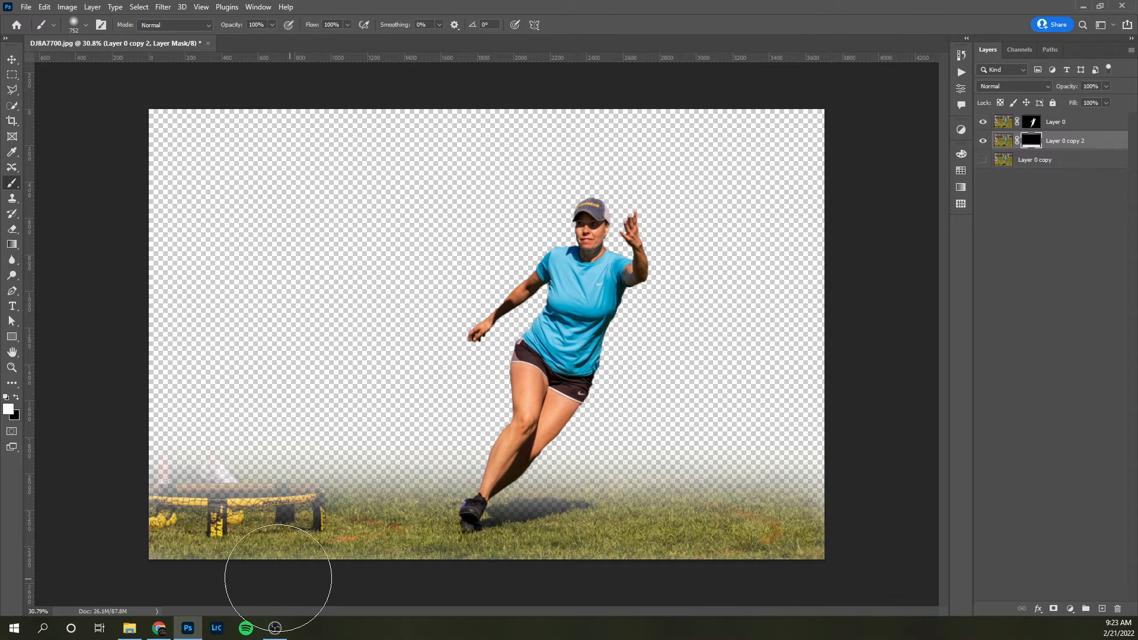
click(141, 479)
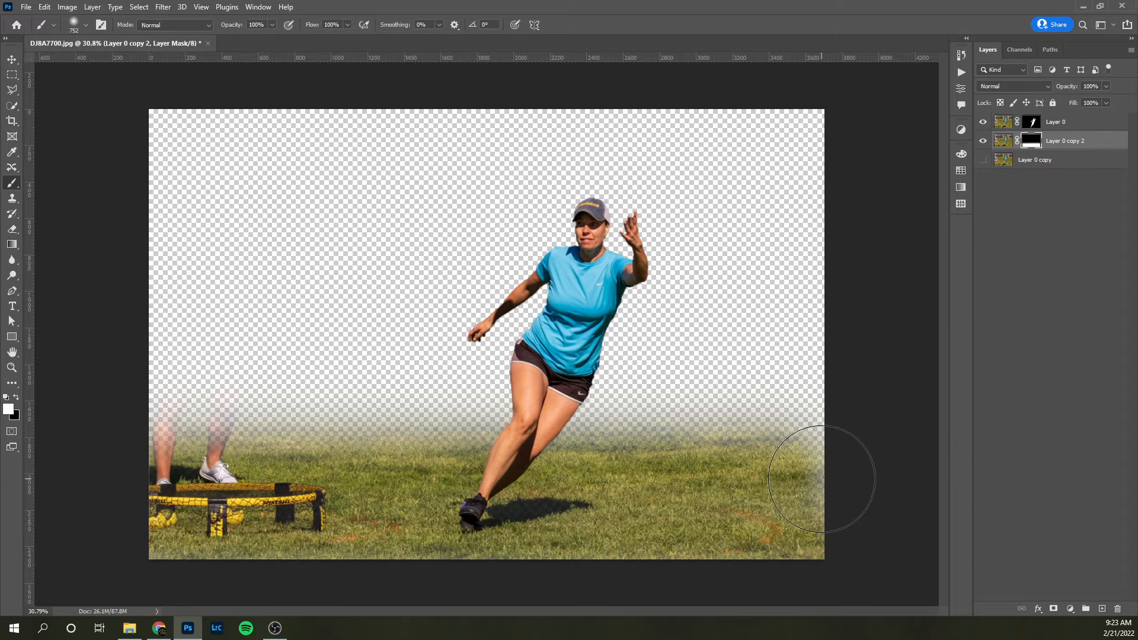
key(ctrl+minus)
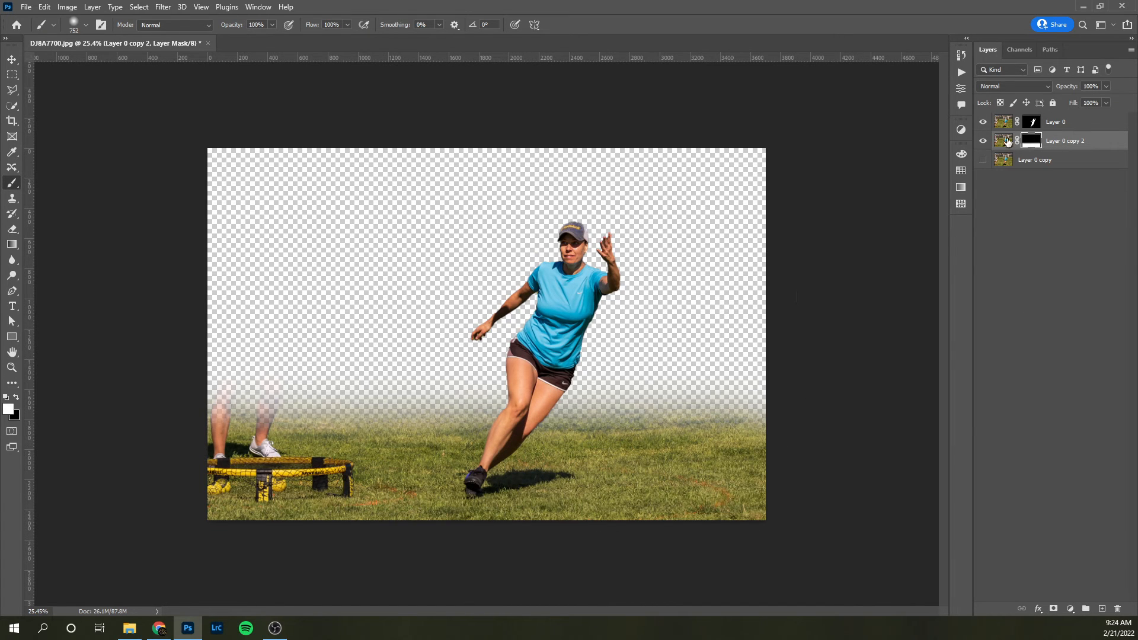
- Hide the player cutout and the masked grass layer, and show the full-photo layer at the bottom of the stack
click(983, 142)
click(983, 142)
click(985, 125)
click(986, 141)
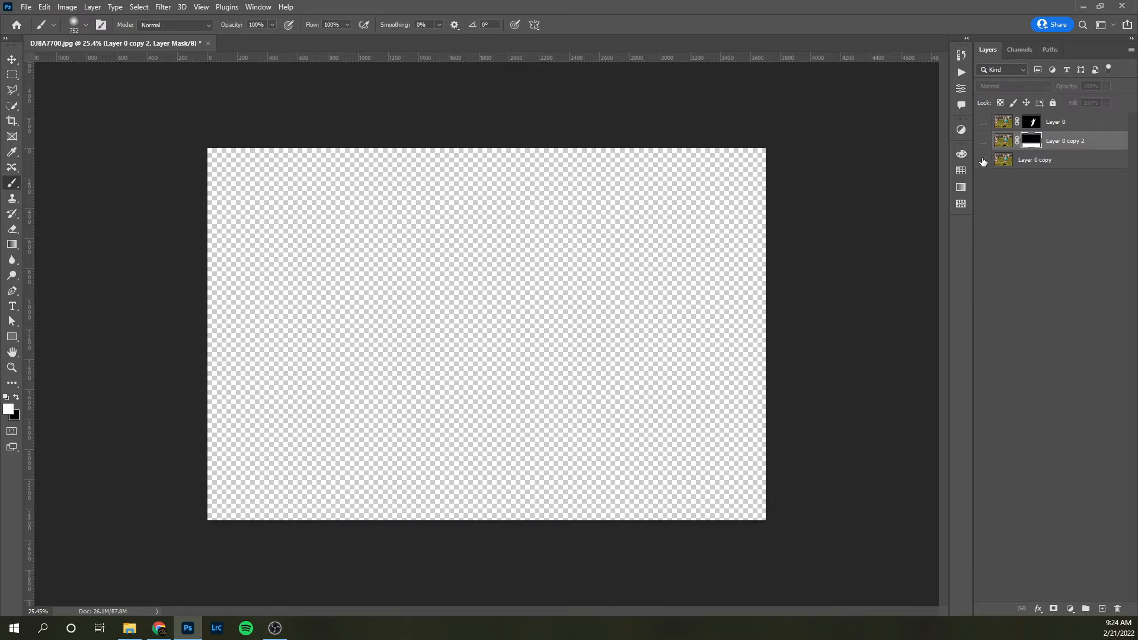
click(983, 161)
- Duplicate the full-photo layer Layer 0 copy and hide the original beneath the new copy
click(1055, 160)
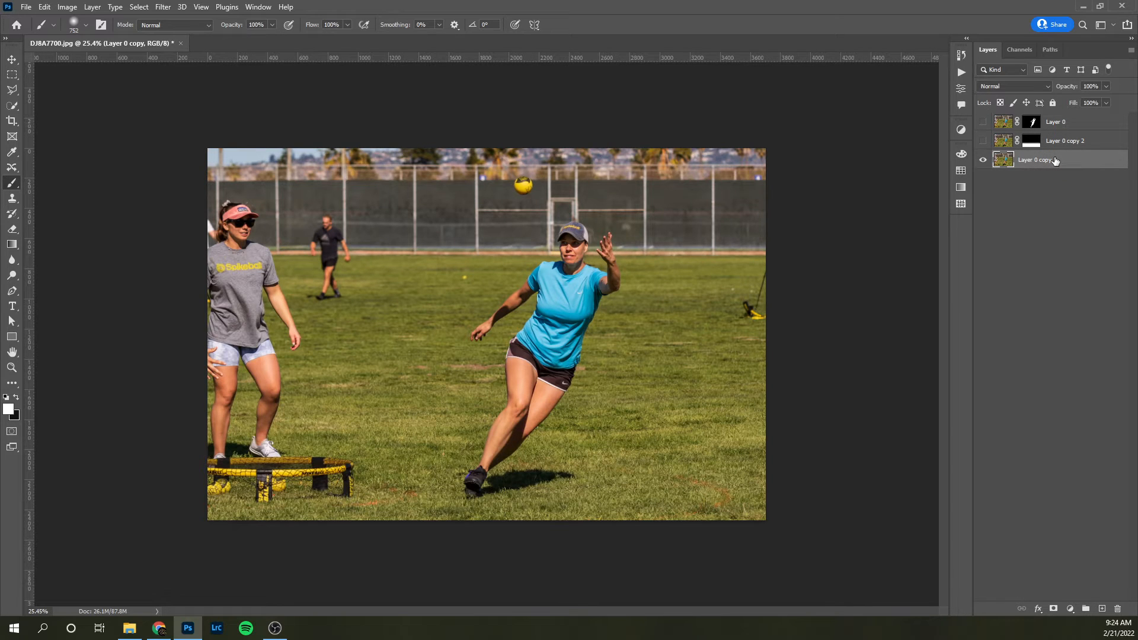
key(ctrl+j)
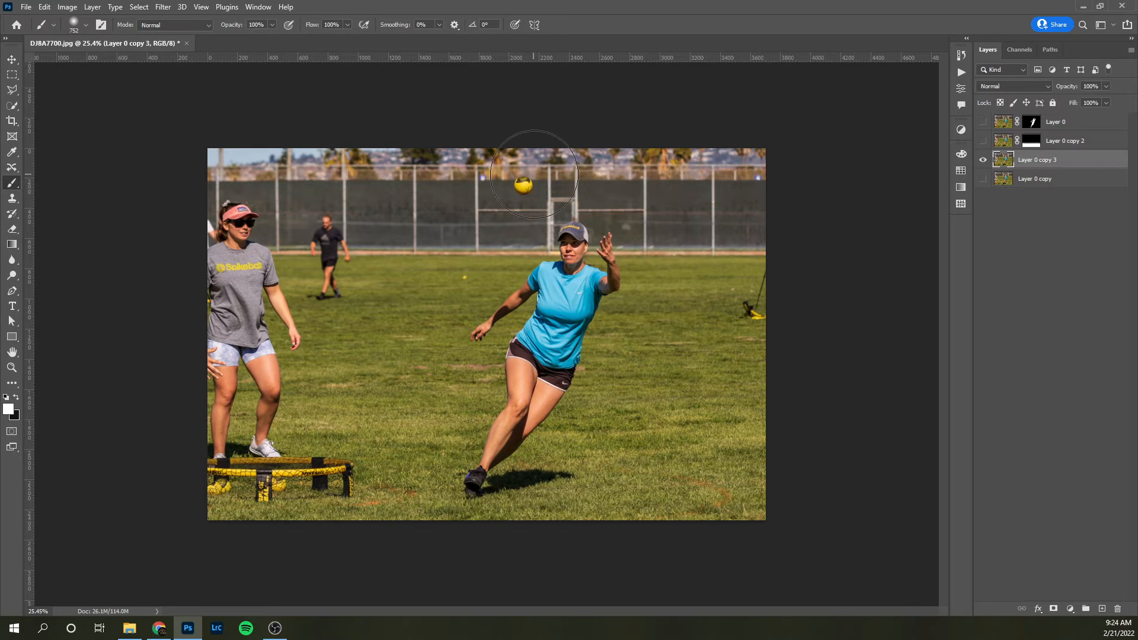
scroll(540, 170, up, 2)
scroll(539, 170, up, 3)
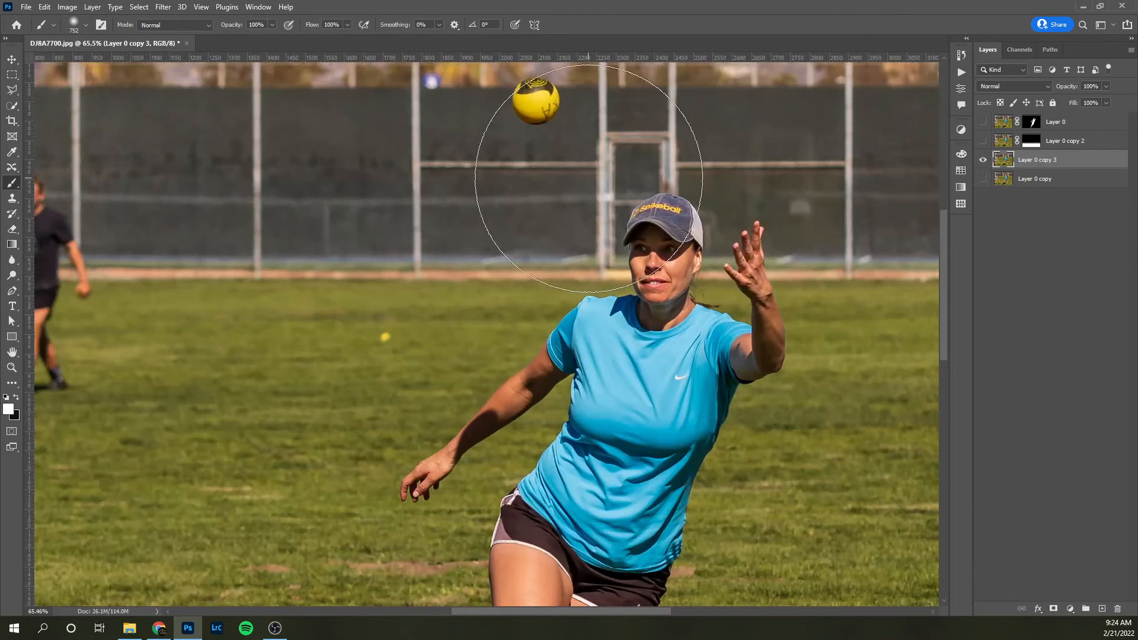
scroll(582, 204, up, 2)
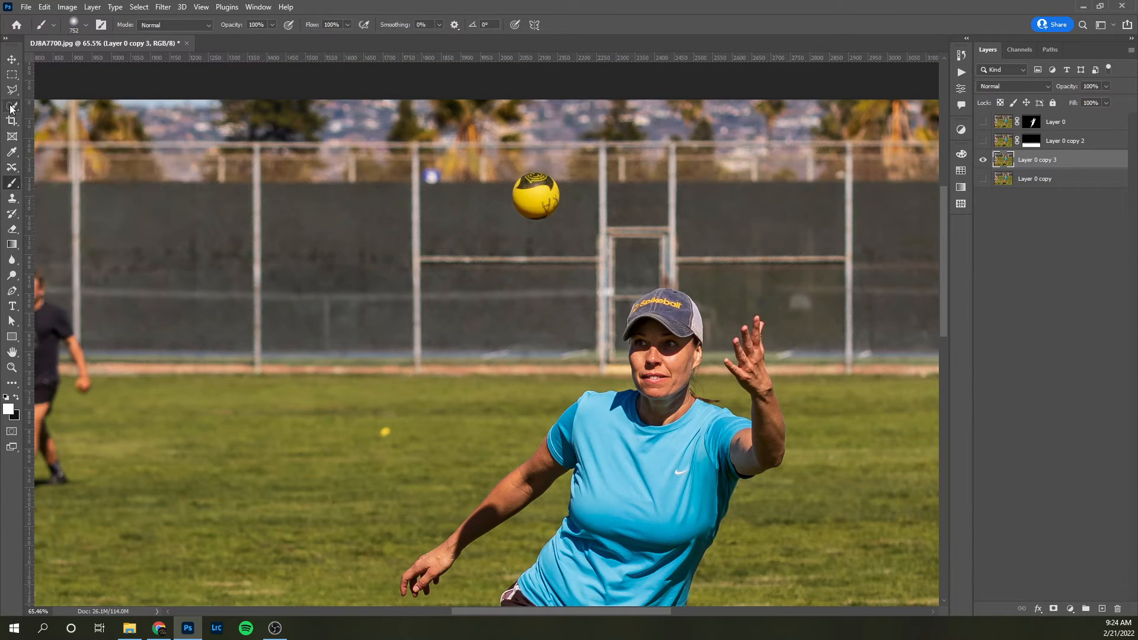
click(10, 108)
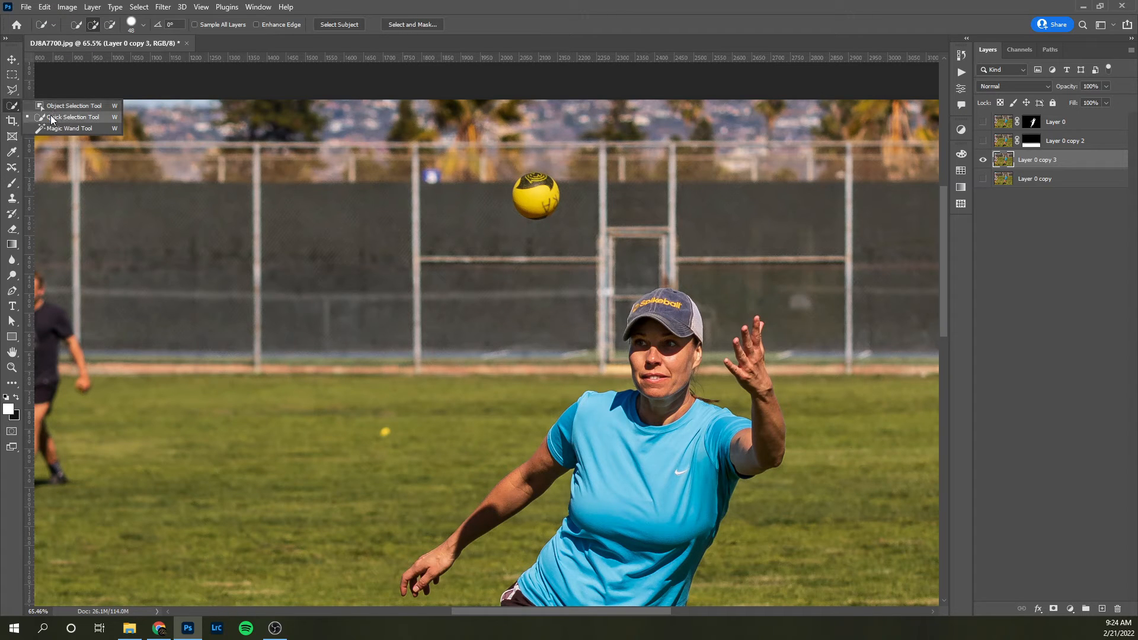
click(51, 116)
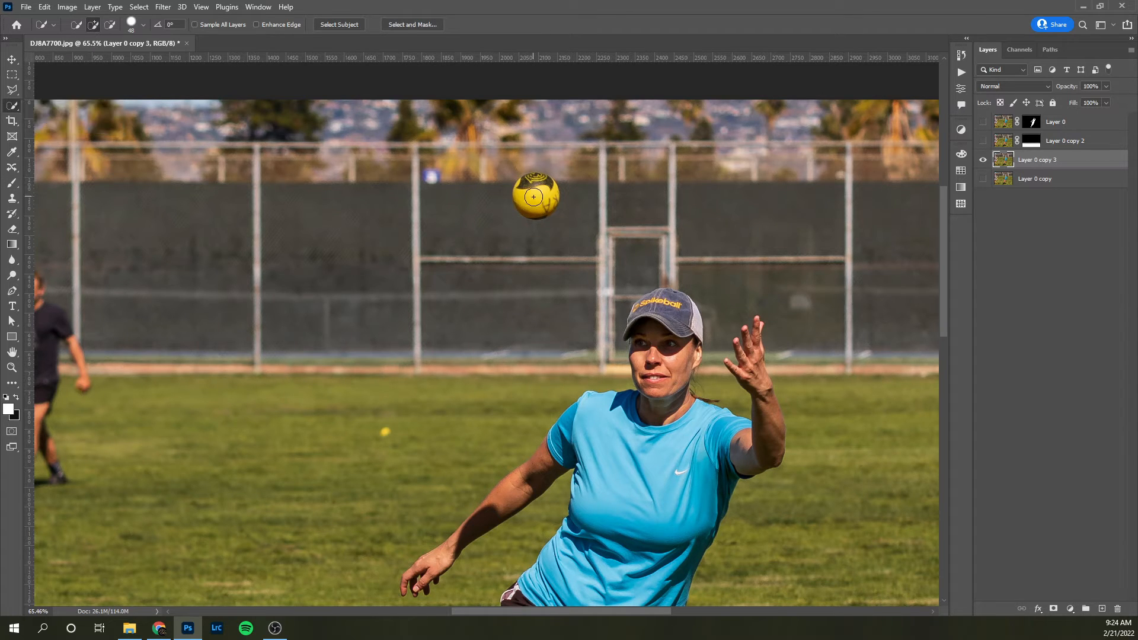
drag(534, 198, 550, 213)
scroll(532, 186, up, 1)
scroll(532, 186, up, 6)
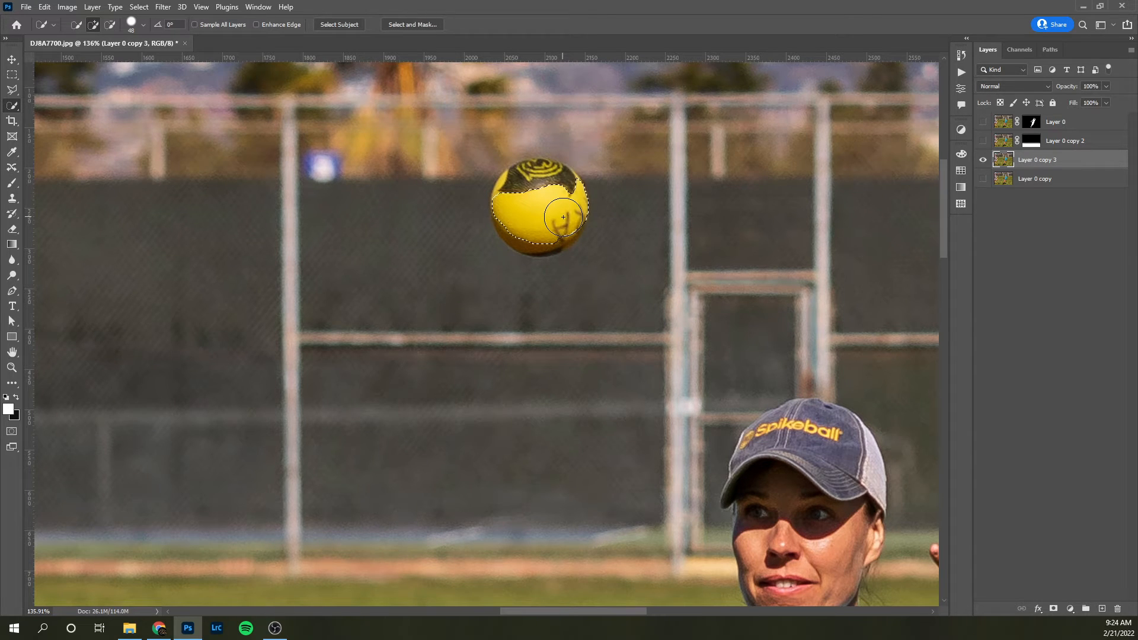
key(ctrl+d)
- Switch to the Elliptical Marquee tool for selecting the round yellow ball
click(8, 77)
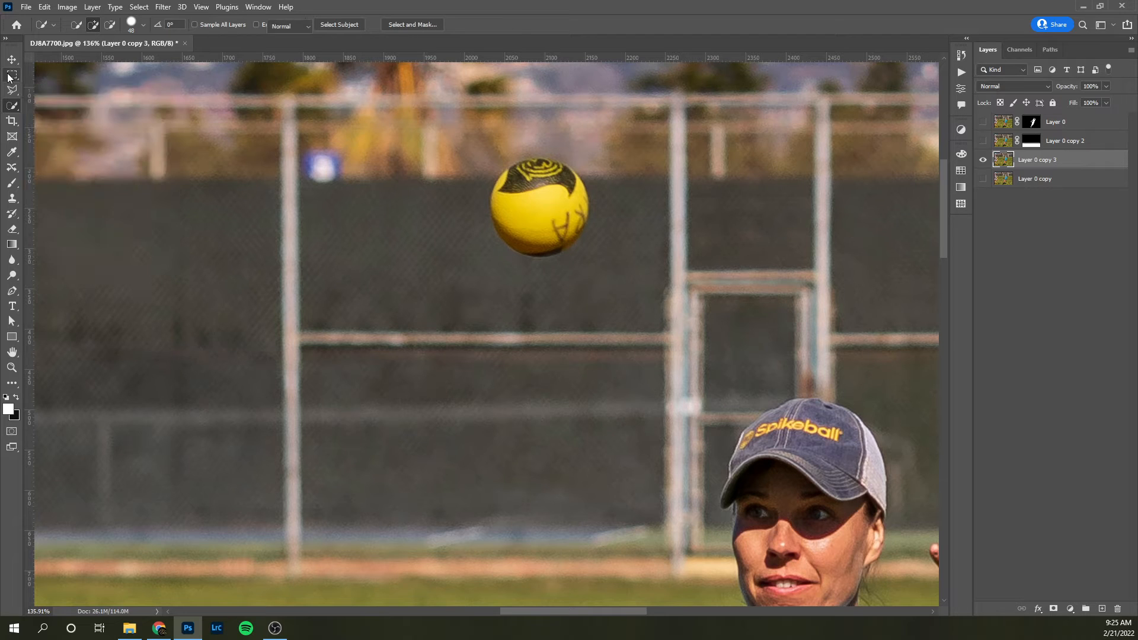
right_click(10, 76)
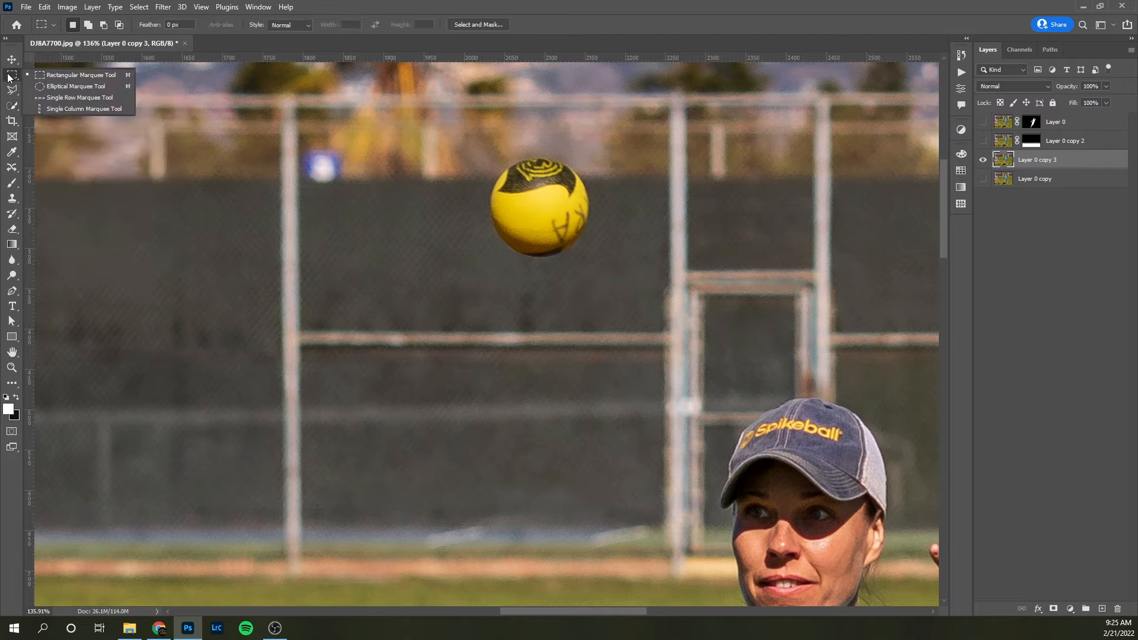
click(75, 86)
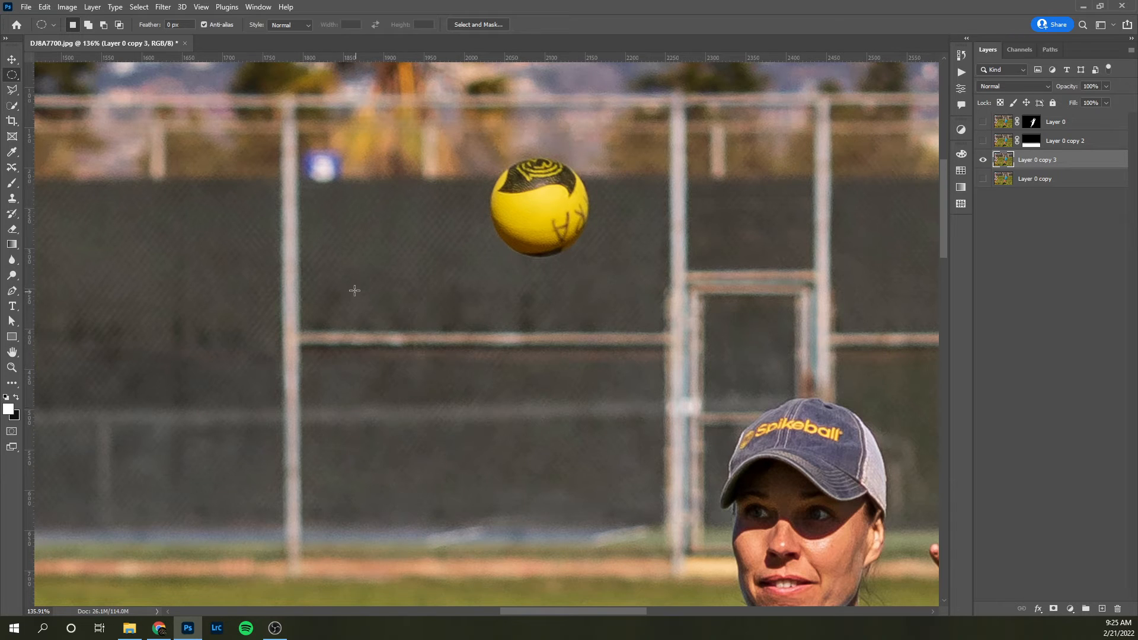
drag(347, 283, 476, 380)
key(ctrl+d)
drag(395, 277, 460, 317)
key(ctrl+d)
- Fit an elliptical selection around the yellow ball and turn it into a layer mask on Layer 0 copy 3
drag(483, 153, 614, 252)
drag(546, 200, 546, 211)
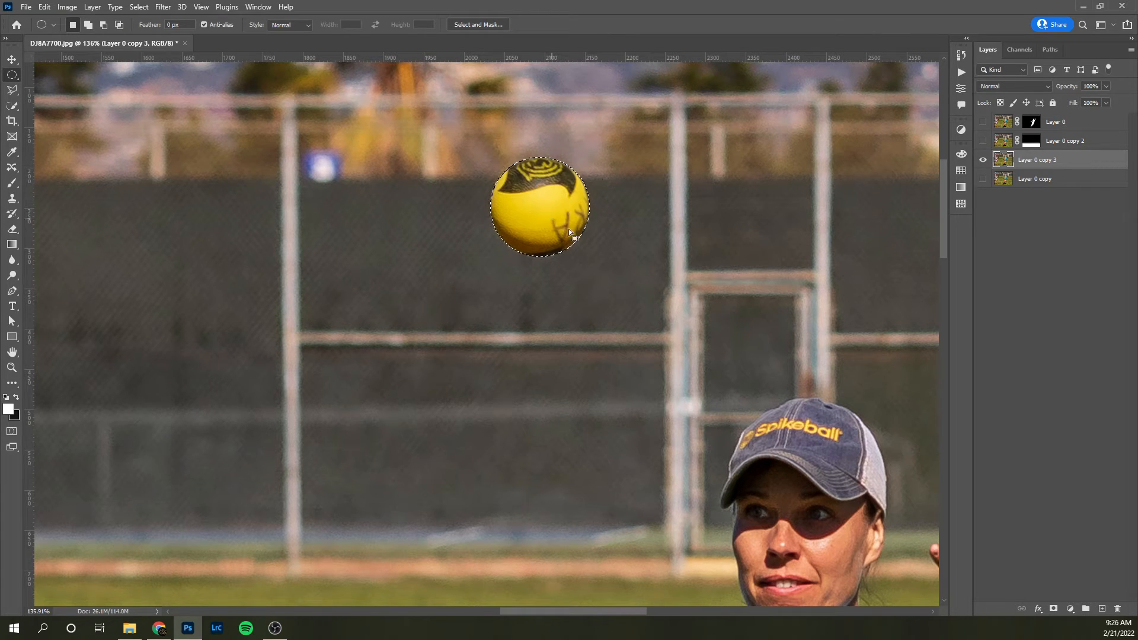
click(1055, 609)
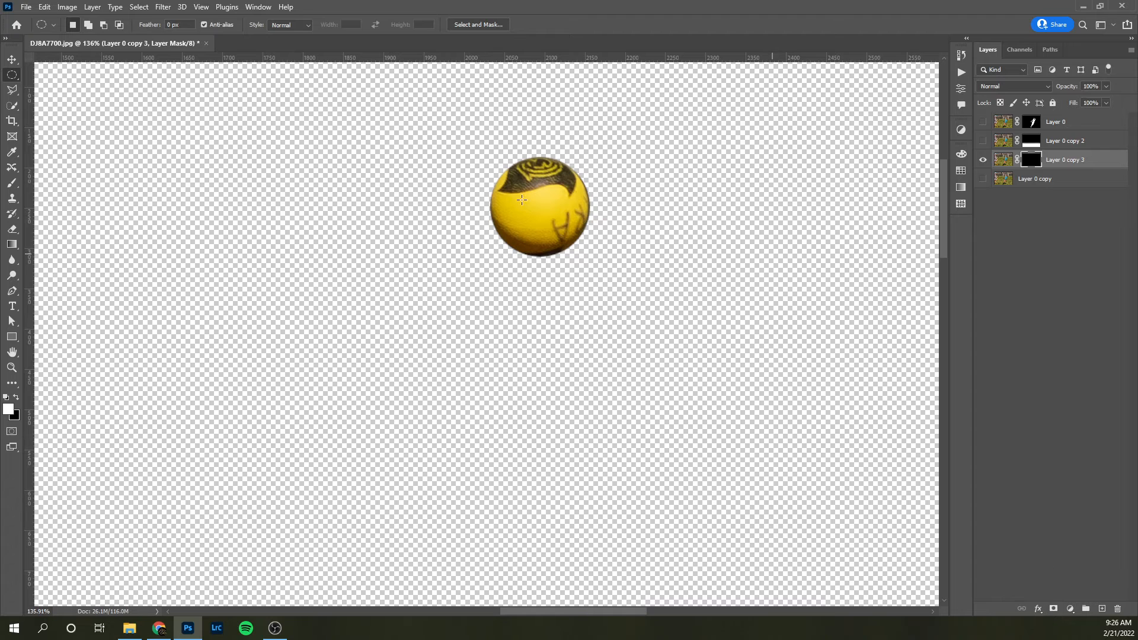
scroll(578, 203, up, 5)
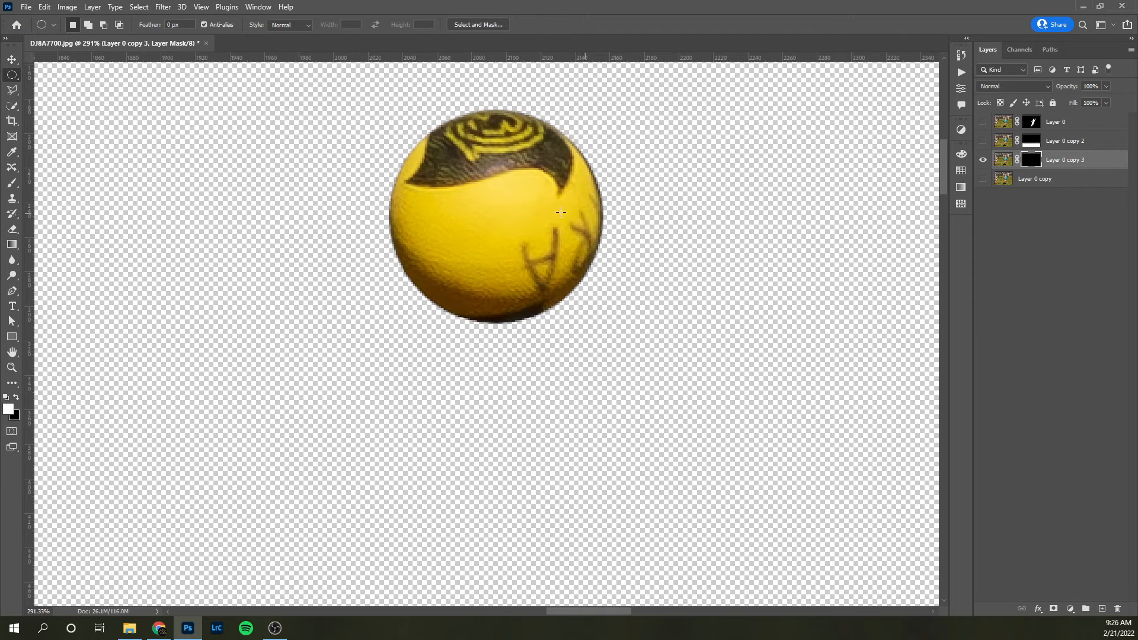
scroll(436, 254, down, 2)
scroll(436, 255, down, 2)
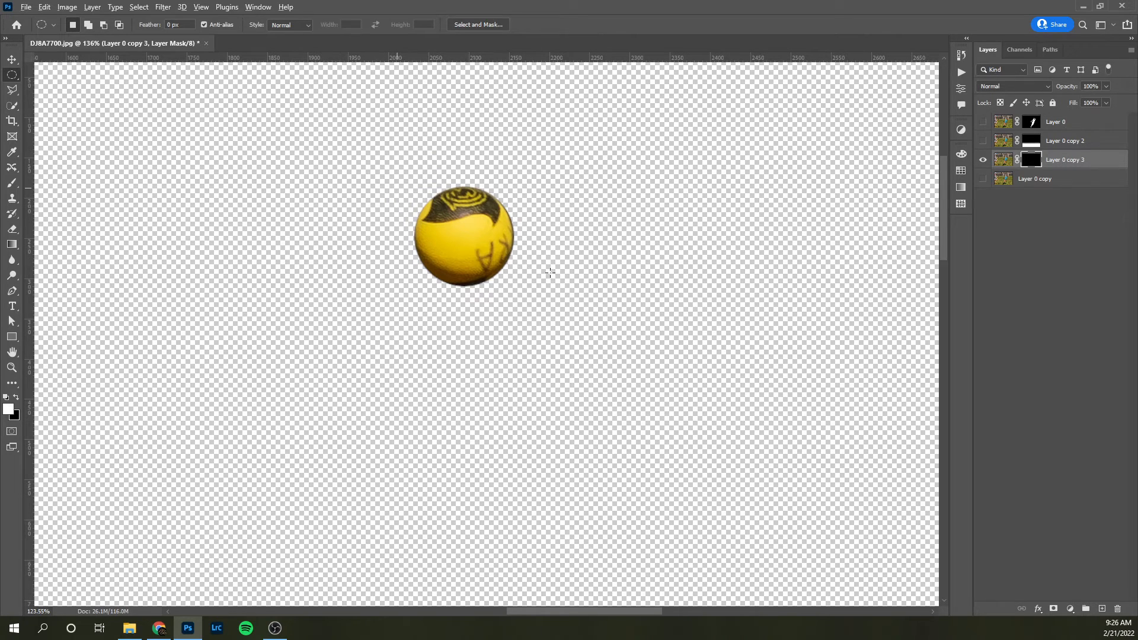
- Show the player cutout layer Layer 0 and the masked grass layer Layer 0 copy 2 again
scroll(550, 266, down, 2)
click(982, 124)
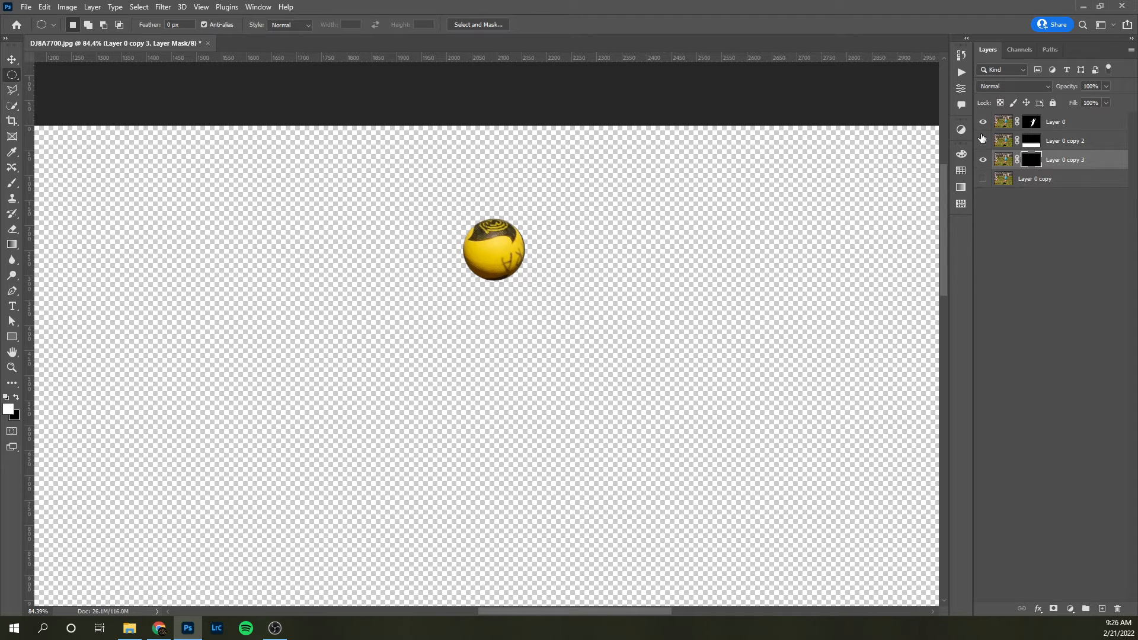
click(983, 141)
scroll(548, 217, down, 2)
scroll(548, 217, down, 2)
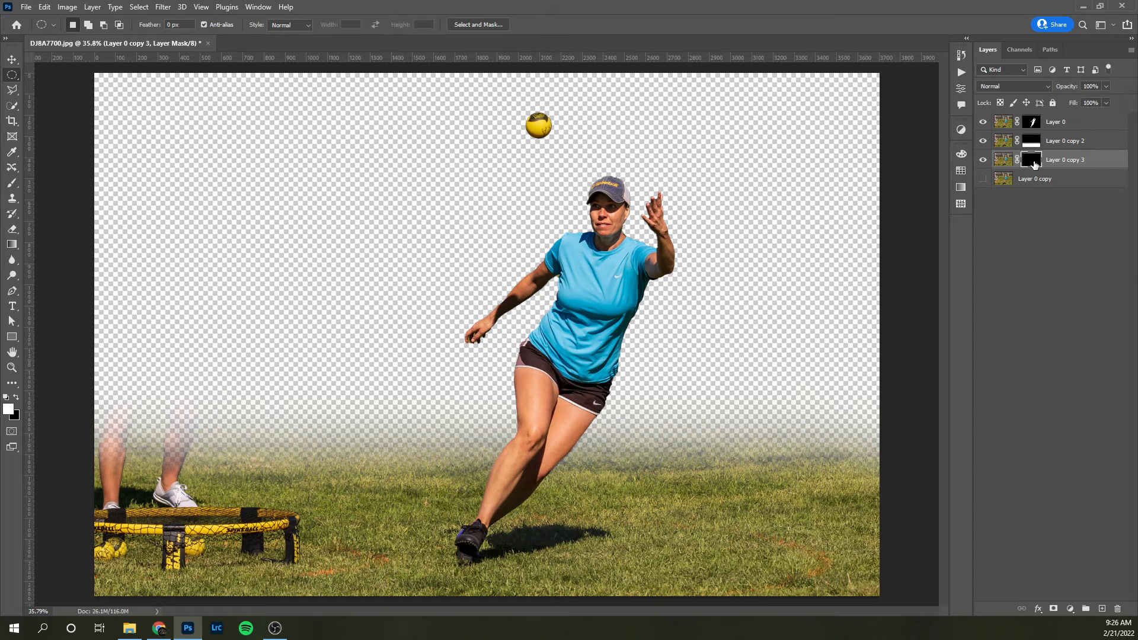
- Bring the ball layer to the top of the stack and move the ball down beside the player's cap
click(12, 59)
drag(539, 134, 523, 178)
drag(1062, 165, 1061, 112)
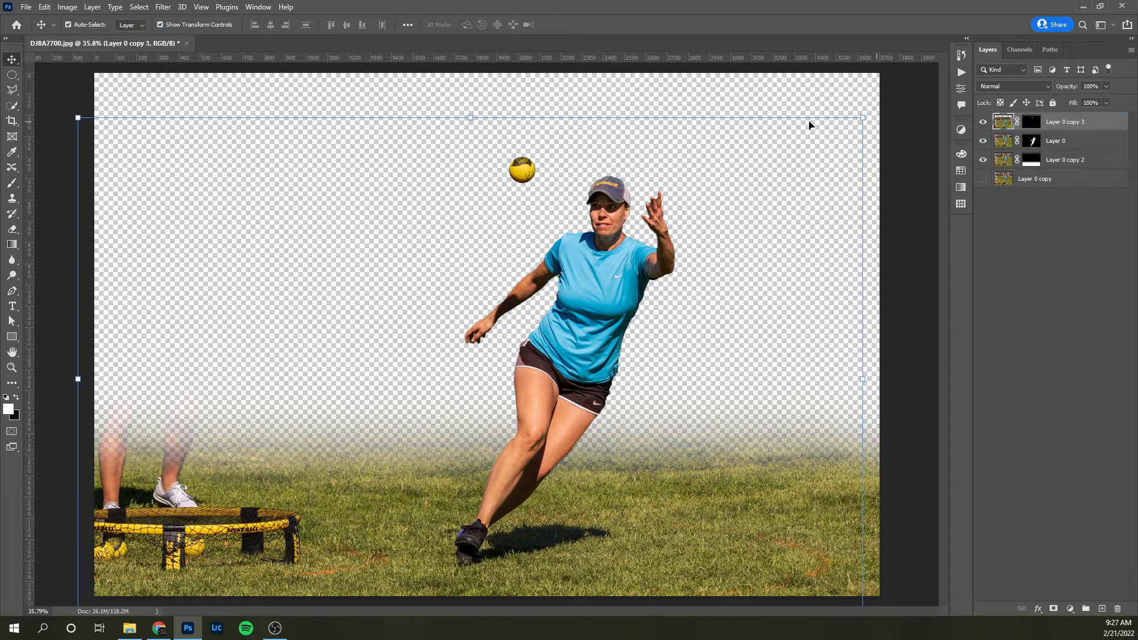
drag(527, 182, 547, 209)
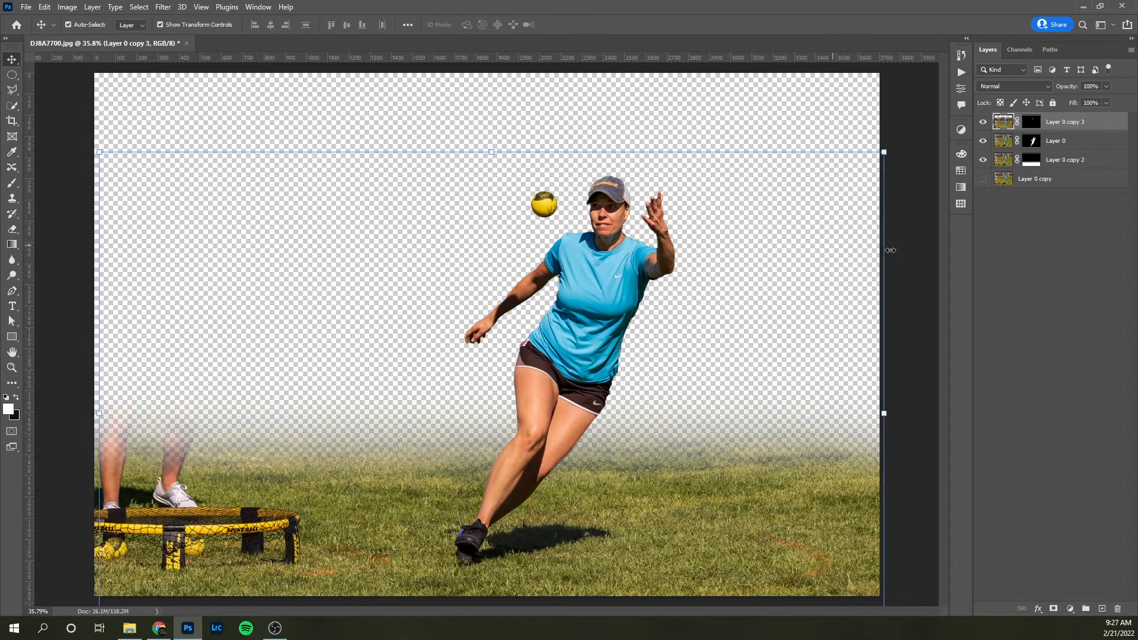
- Rename the ball cutout layer Ball and the player cutout layer Player
double_click(1070, 122)
text(Ball)
key(Return)
double_click(1060, 141)
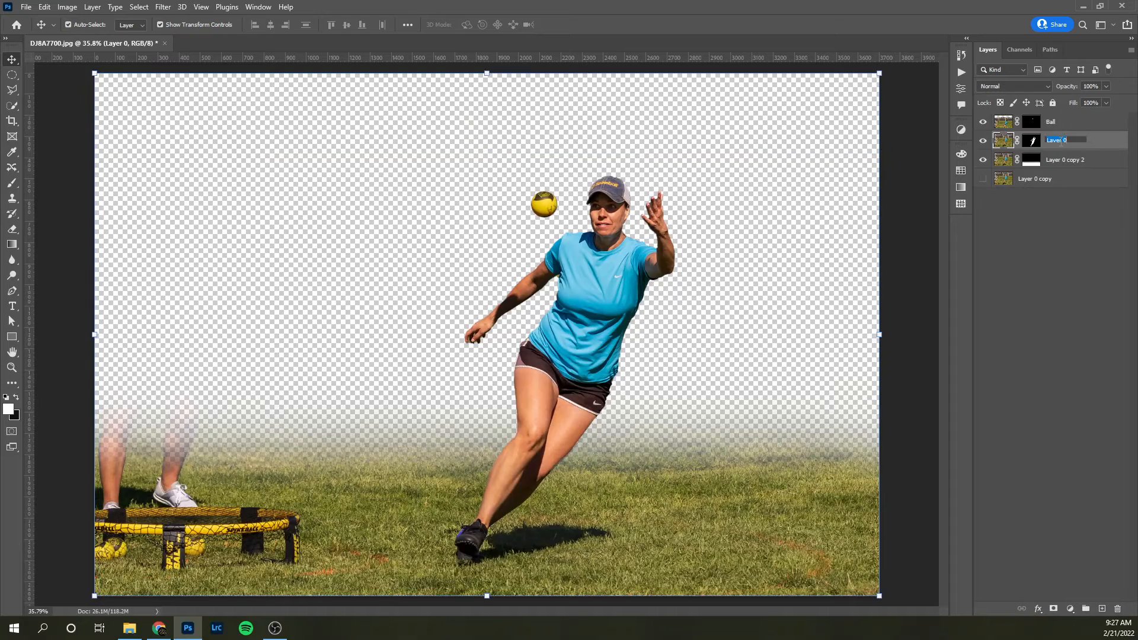
text(Player)
key(Return)
- Rename the masked grass layer Foreground and the hidden full-photo layer Original
double_click(1071, 159)
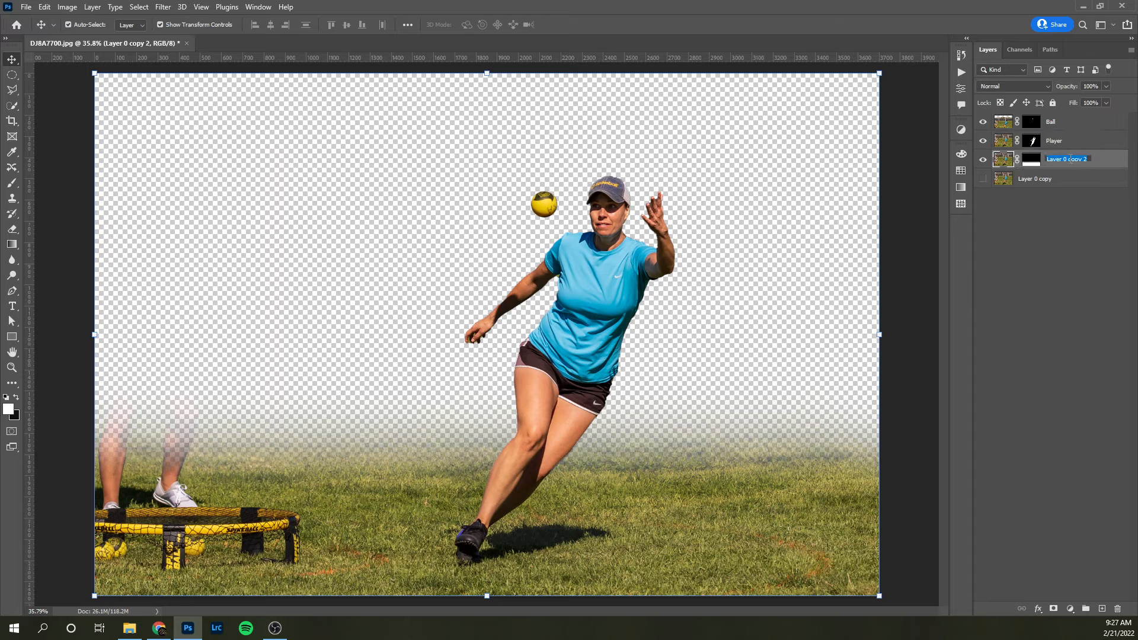
text(Back)
key(BackSpace)
key(BackSpace)
key(BackSpace)
key(BackSpace)
text(Foreground)
key(Return)
double_click(1038, 178)
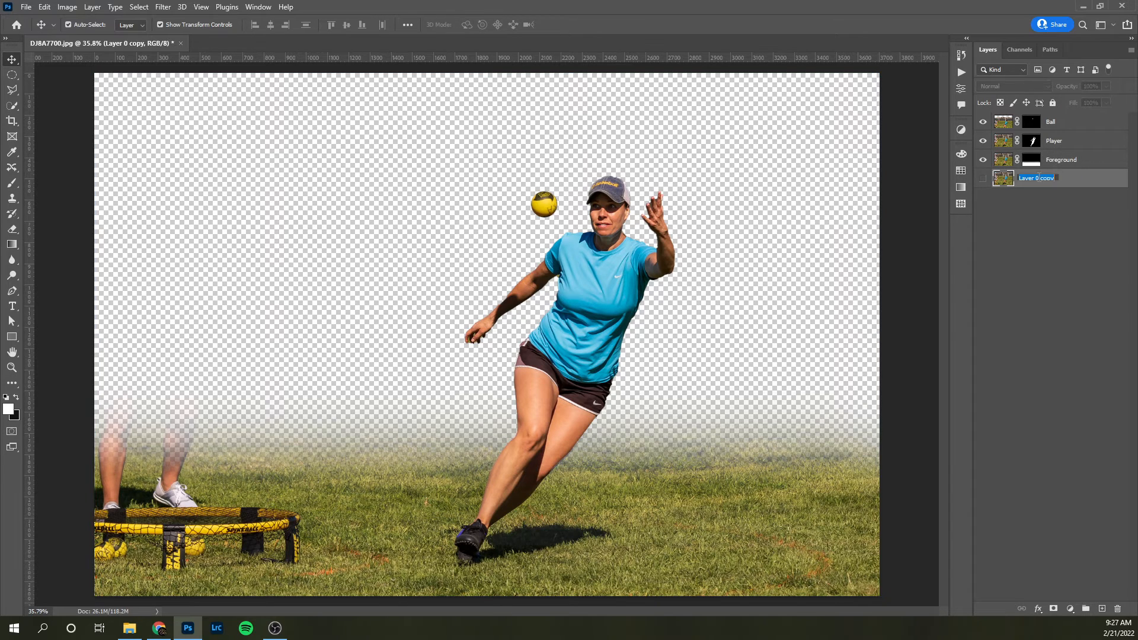
text(Original)
key(Return)
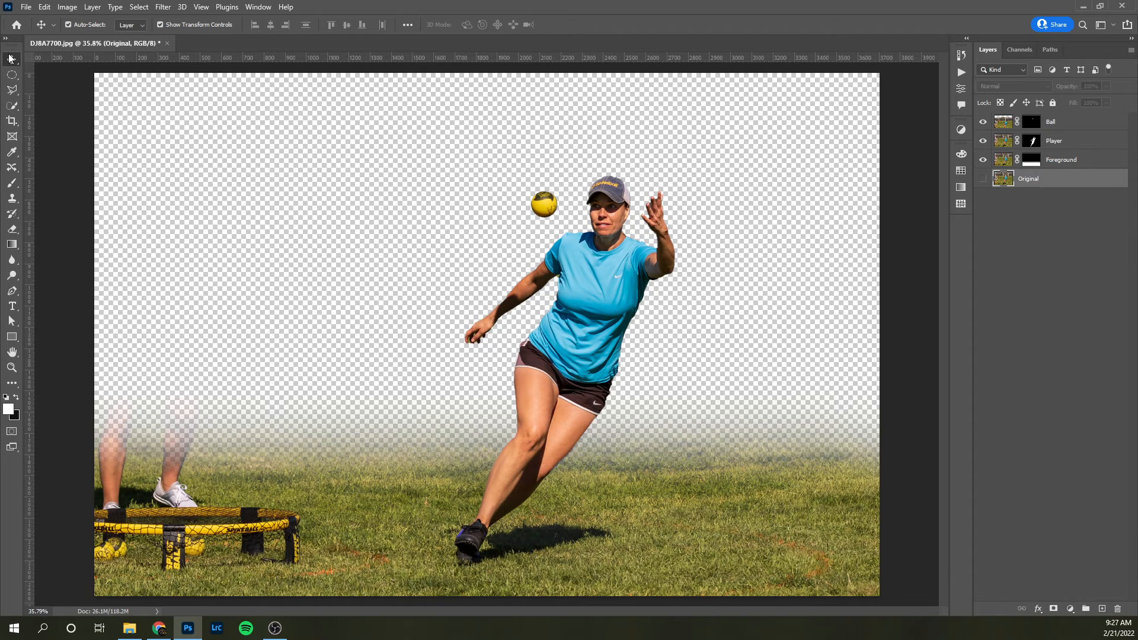
scroll(457, 269, down, 2)
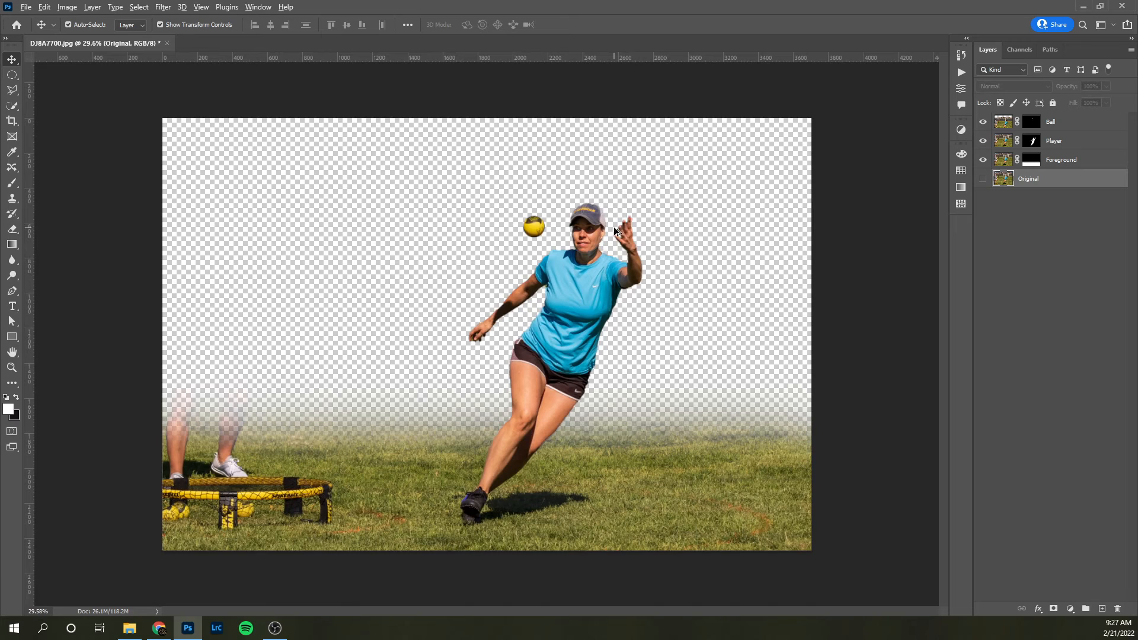
scroll(614, 226, up, 4)
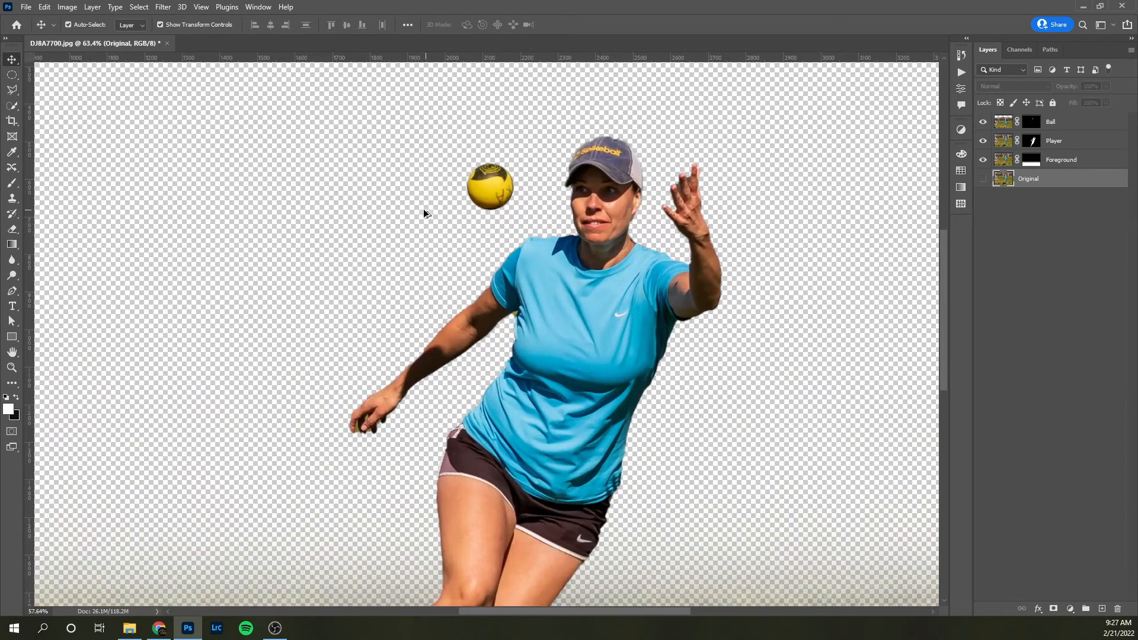
scroll(423, 209, down, 5)
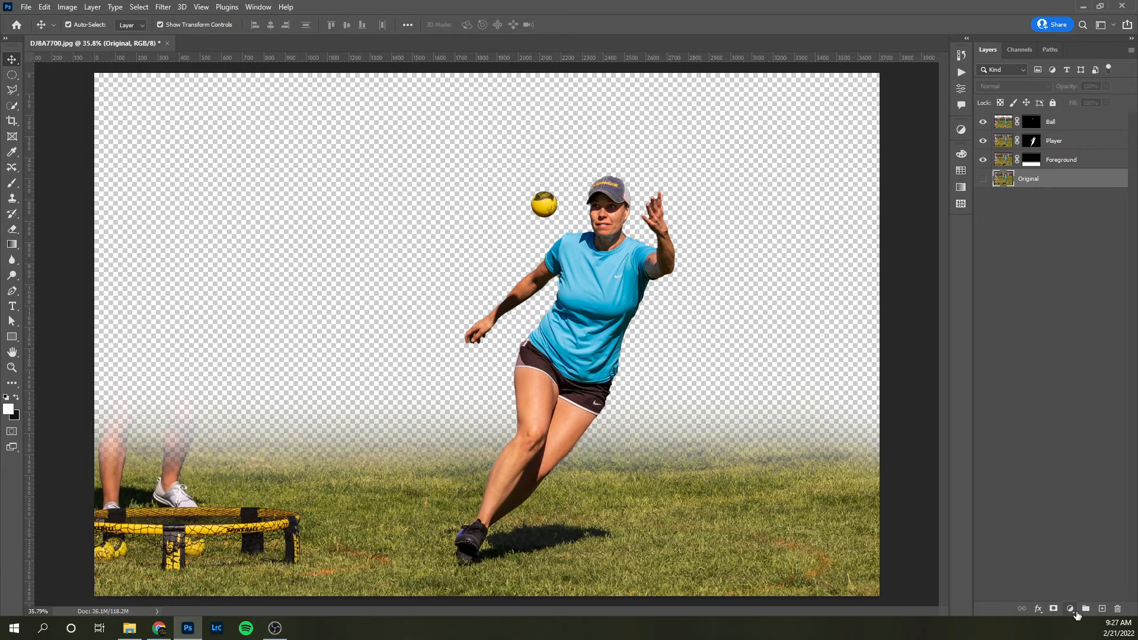
click(1071, 610)
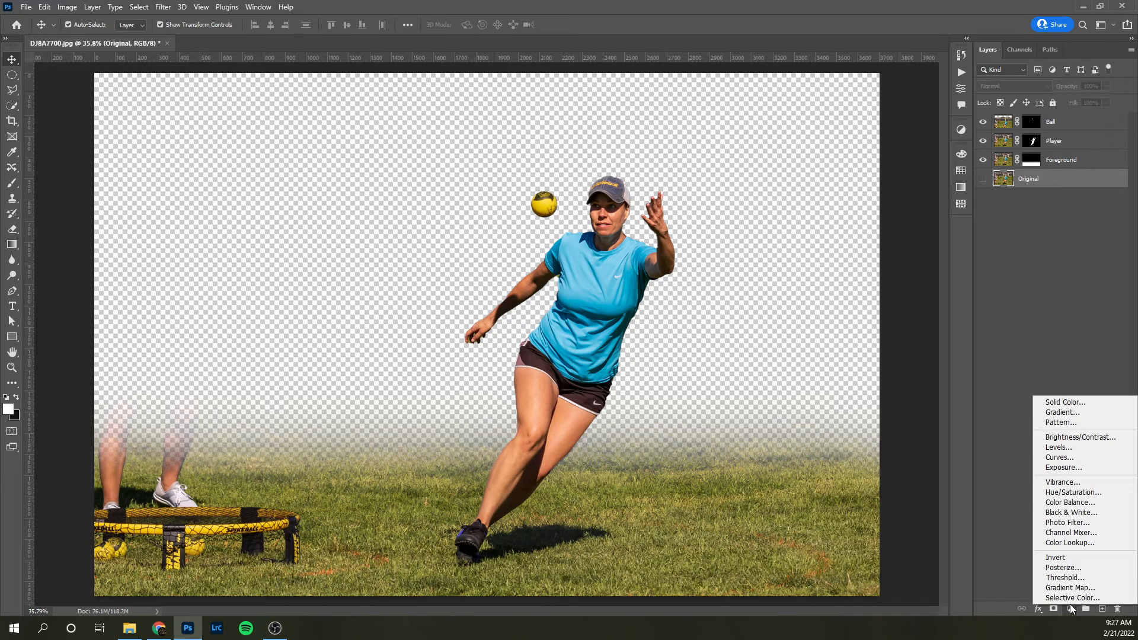
click(1072, 612)
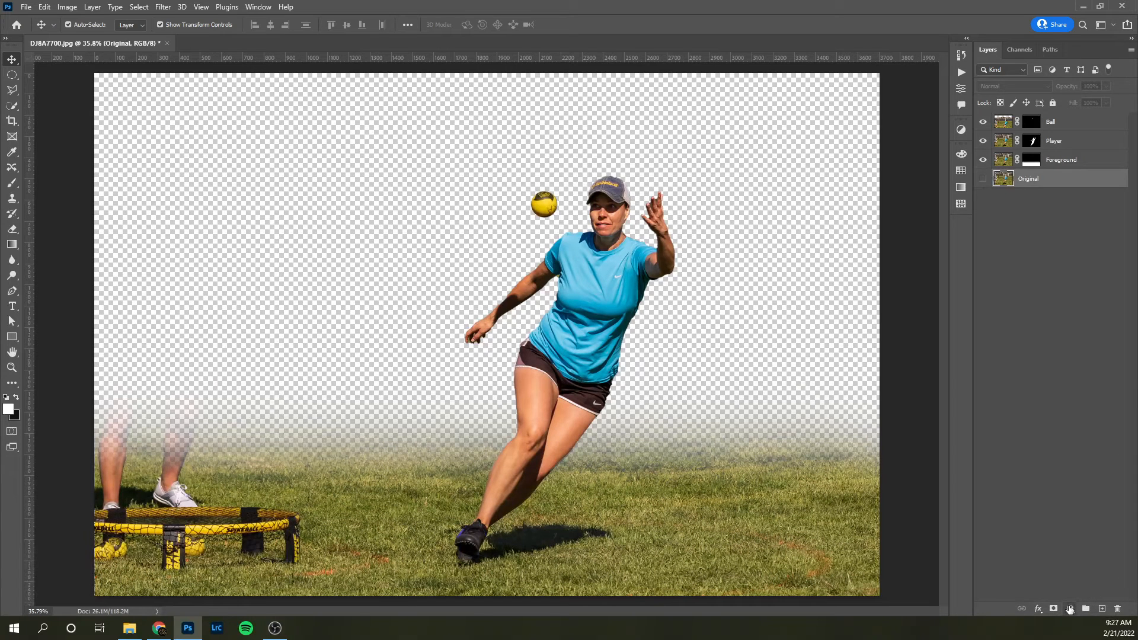
- Add a Hue/Saturation adjustment layer directly above the Foreground layer
click(1079, 148)
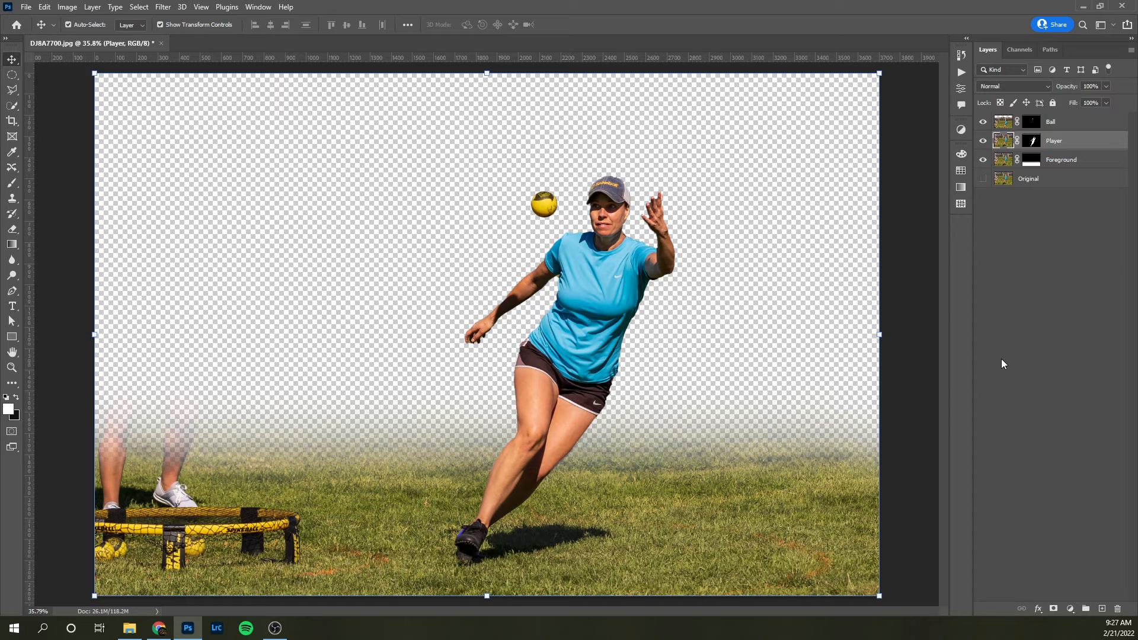
click(1071, 164)
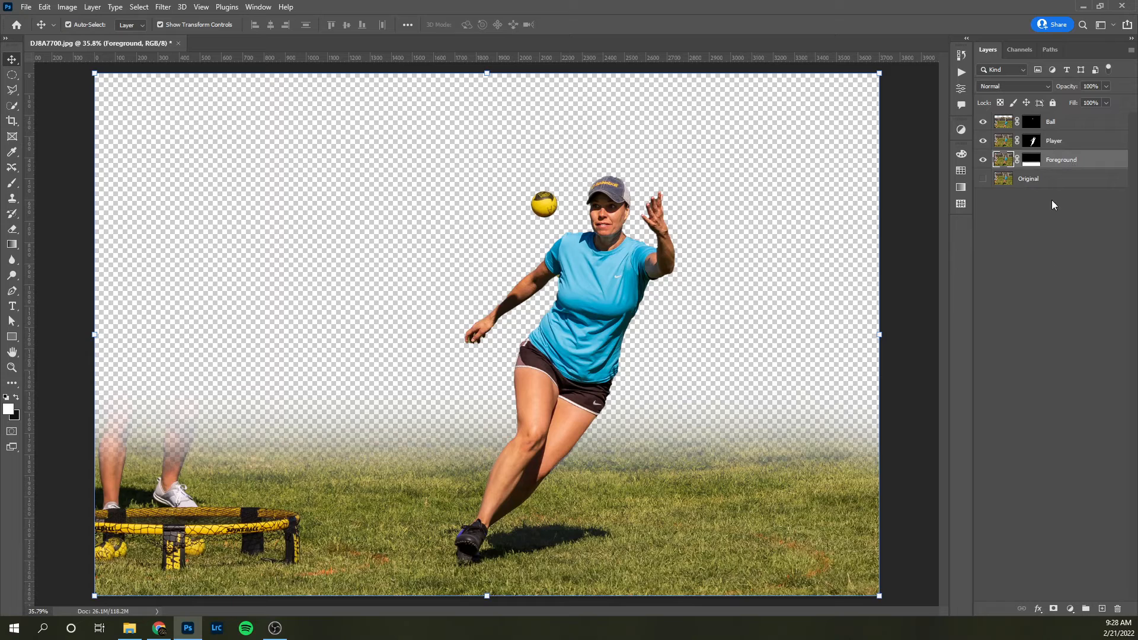
click(1072, 610)
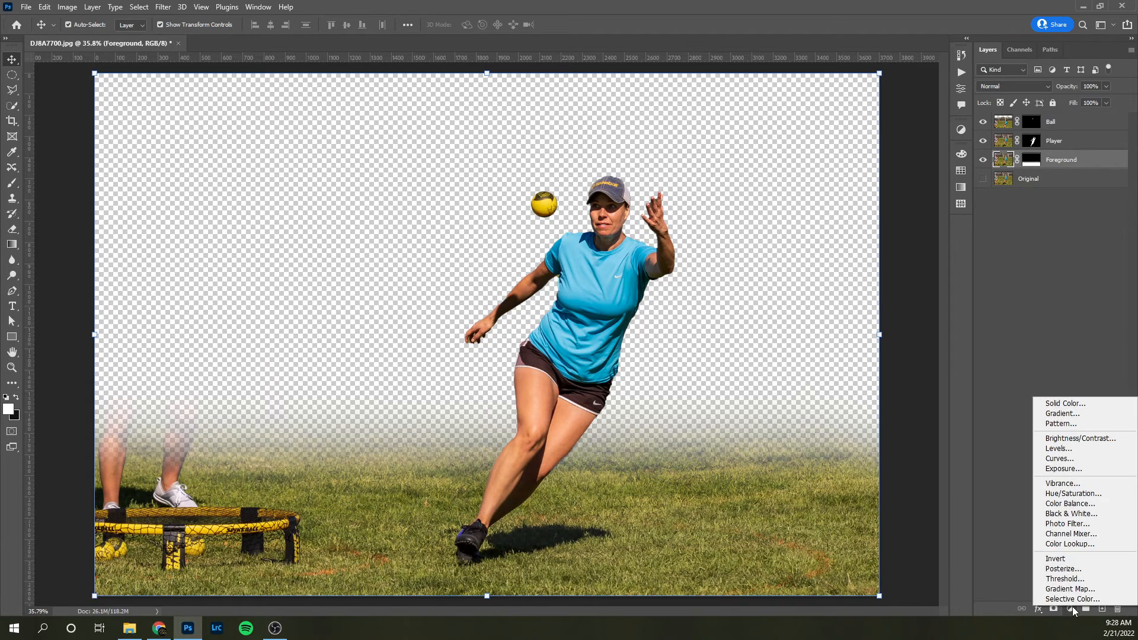
click(1076, 494)
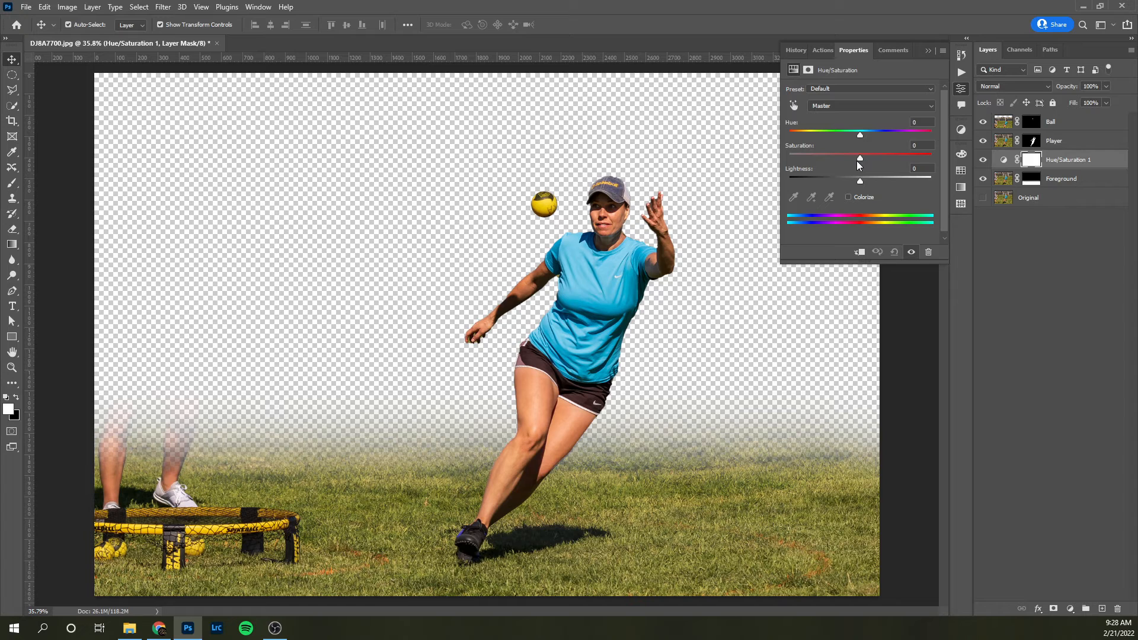
- Try different saturation levels on the grass, from nearly full desaturation to a setting of -50
drag(860, 158, 827, 158)
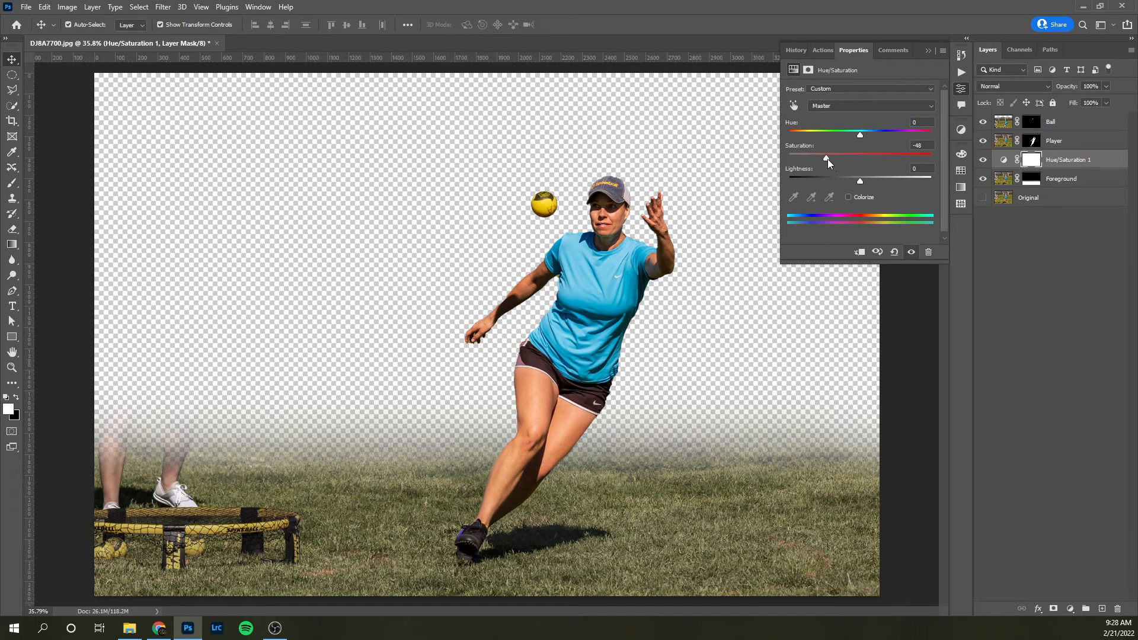
drag(818, 158, 808, 158)
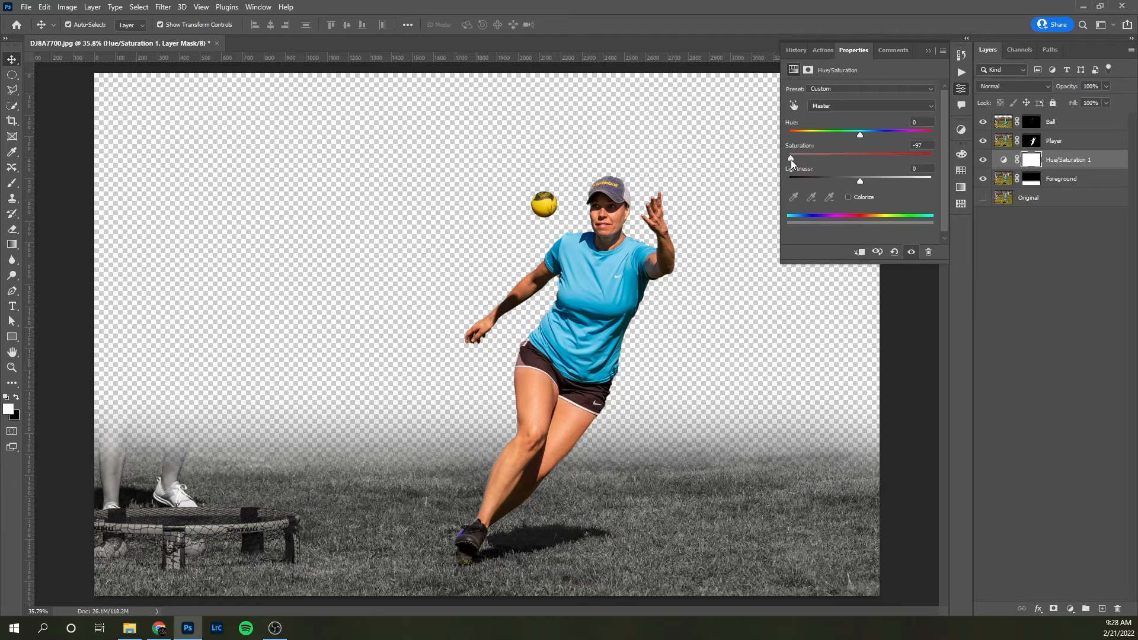
drag(791, 159, 788, 159)
drag(789, 158, 790, 159)
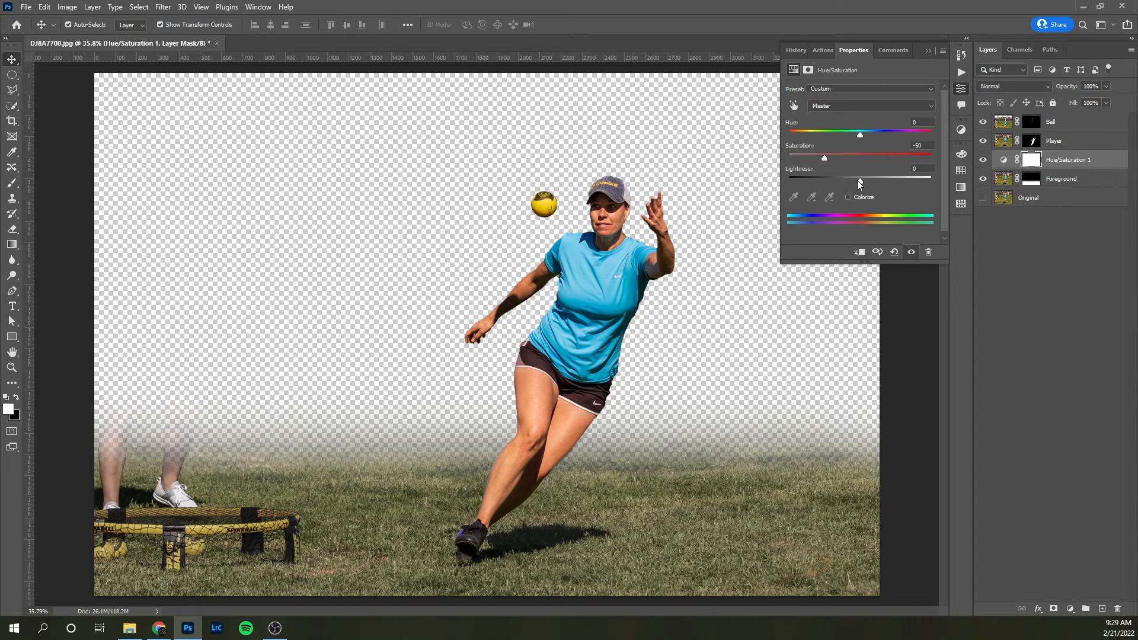
- Try shifting the grass's hue in both directions, ending at +29, while keeping lightness at 0
mouse_move(859, 181)
mouse_down()
mouse_move(836, 182)
mouse_move(889, 176)
mouse_move(859, 180)
mouse_up()
mouse_move(859, 134)
mouse_down()
mouse_move(819, 135)
mouse_move(911, 137)
mouse_move(847, 140)
mouse_move(867, 138)
mouse_up()
drag(867, 136, 848, 134)
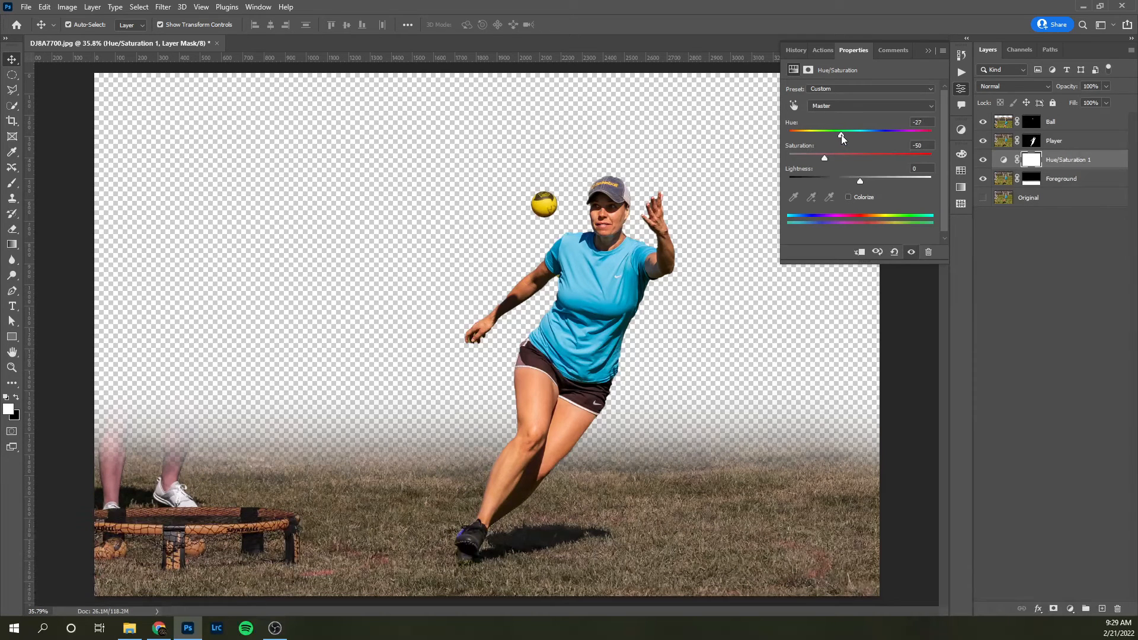
drag(843, 135, 877, 139)
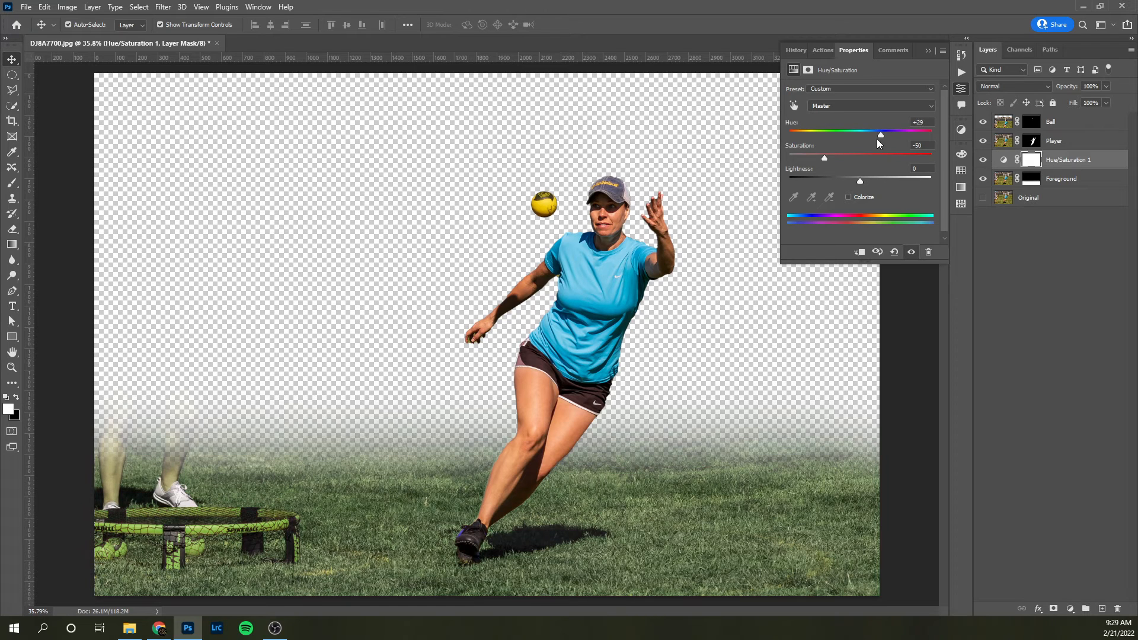
- Turn on Colorize for the Hue/Saturation adjustment and set the hue to 150 to tint the grass green
click(849, 197)
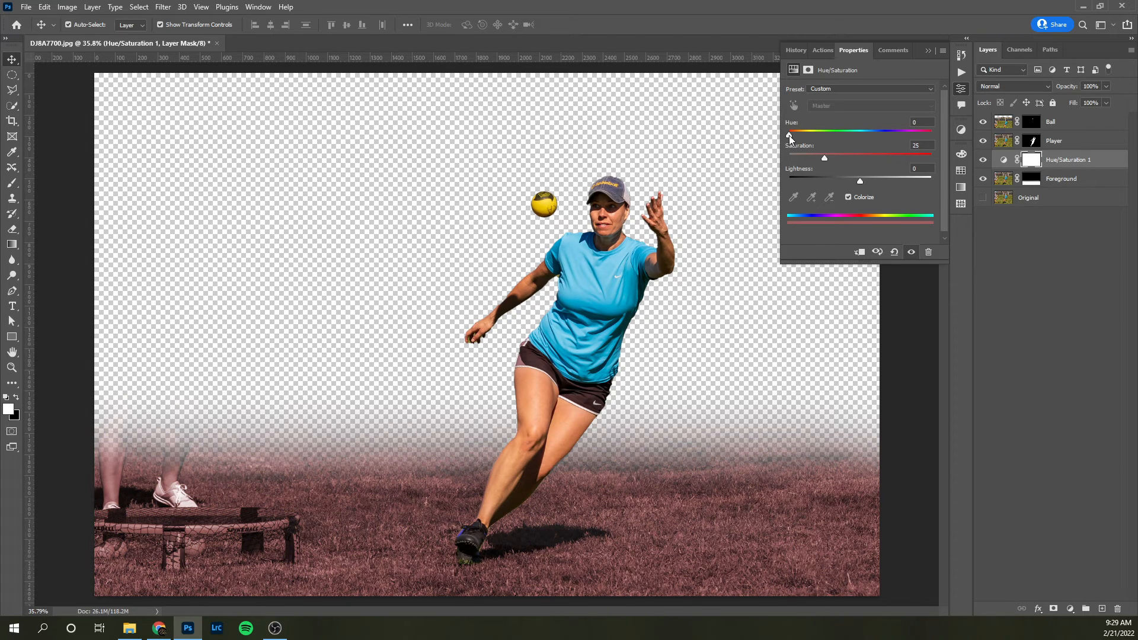
drag(791, 136, 829, 137)
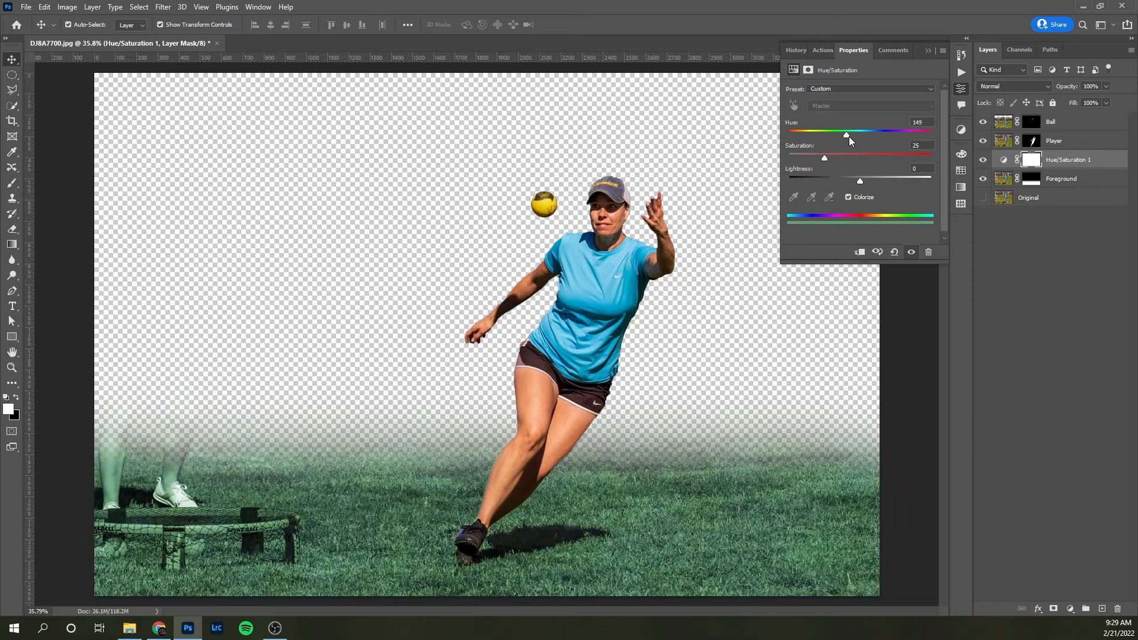
drag(806, 139, 848, 140)
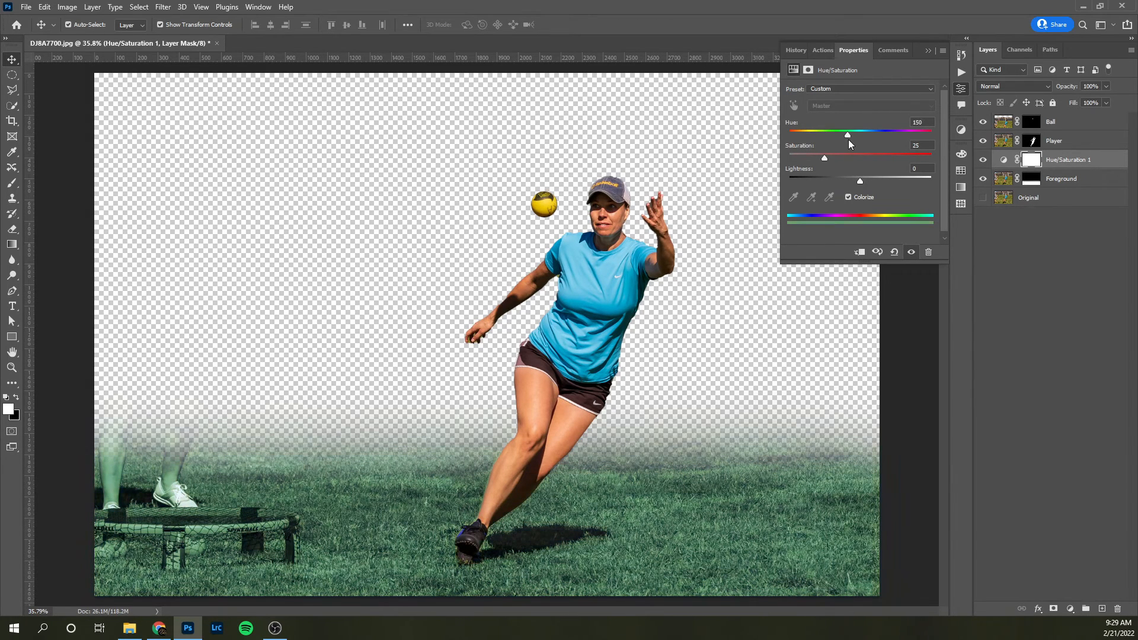
- Turn off Colorize, set the hue to 0 and saturation to -70, and clip the adjustment to the Foreground layer
click(849, 197)
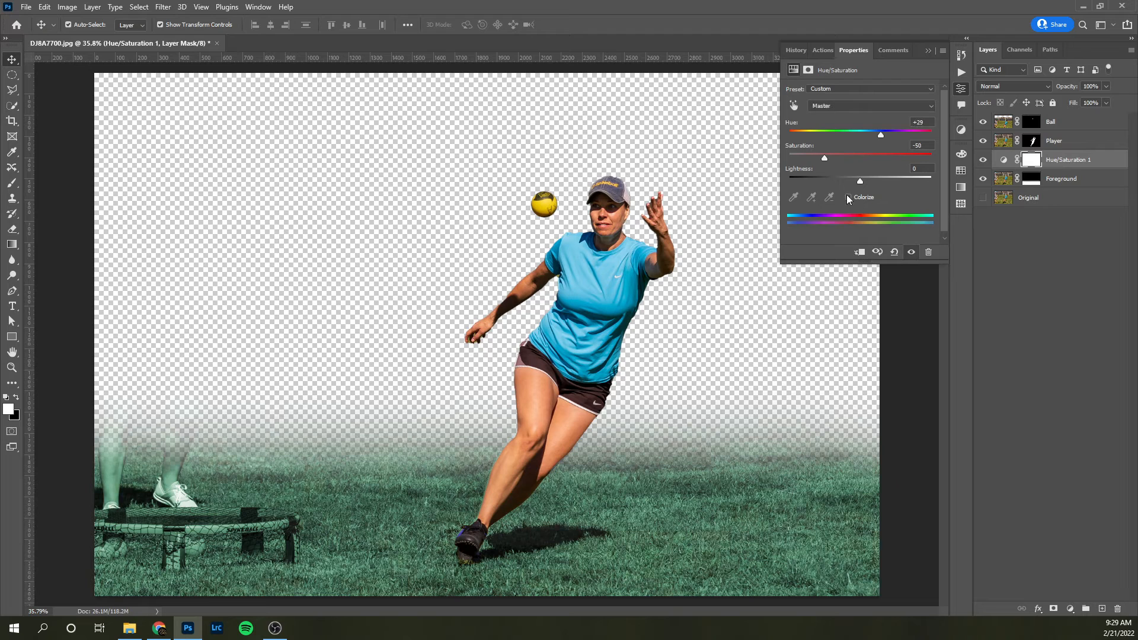
click(861, 133)
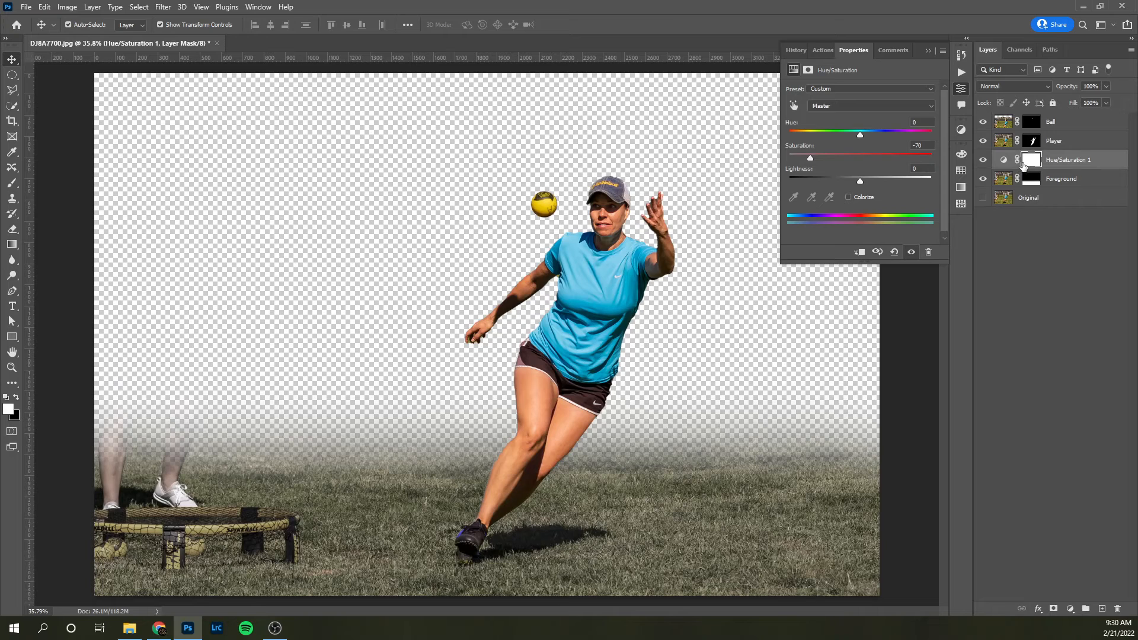
click(860, 253)
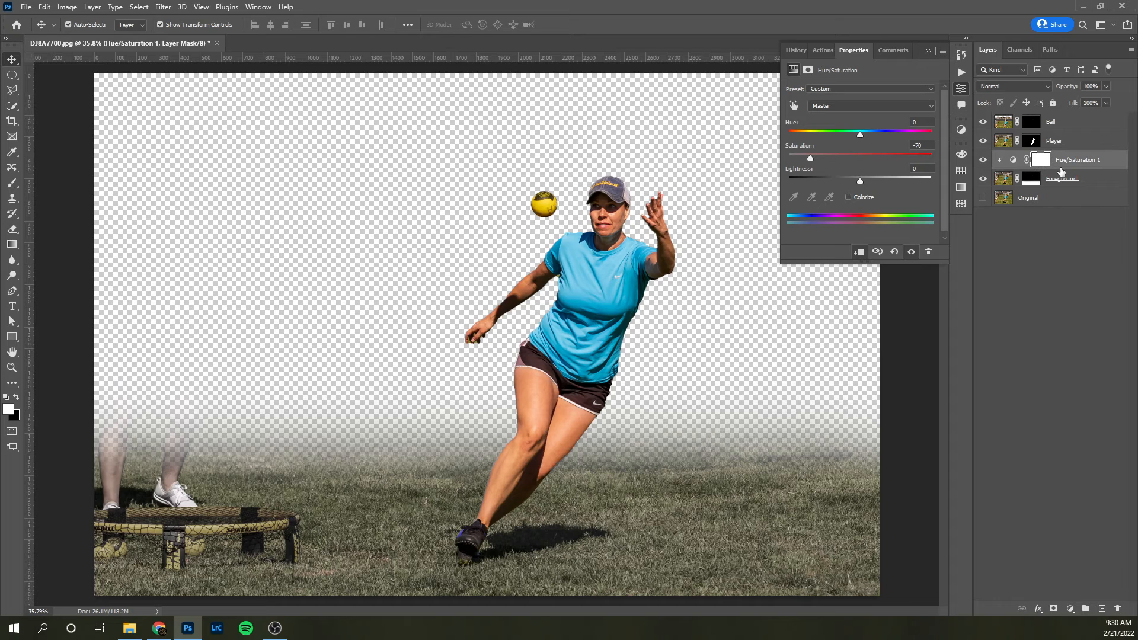
- Restore the net's yellow colour by painting black over it on the Hue/Saturation 1 mask with the Brush tool
click(1042, 161)
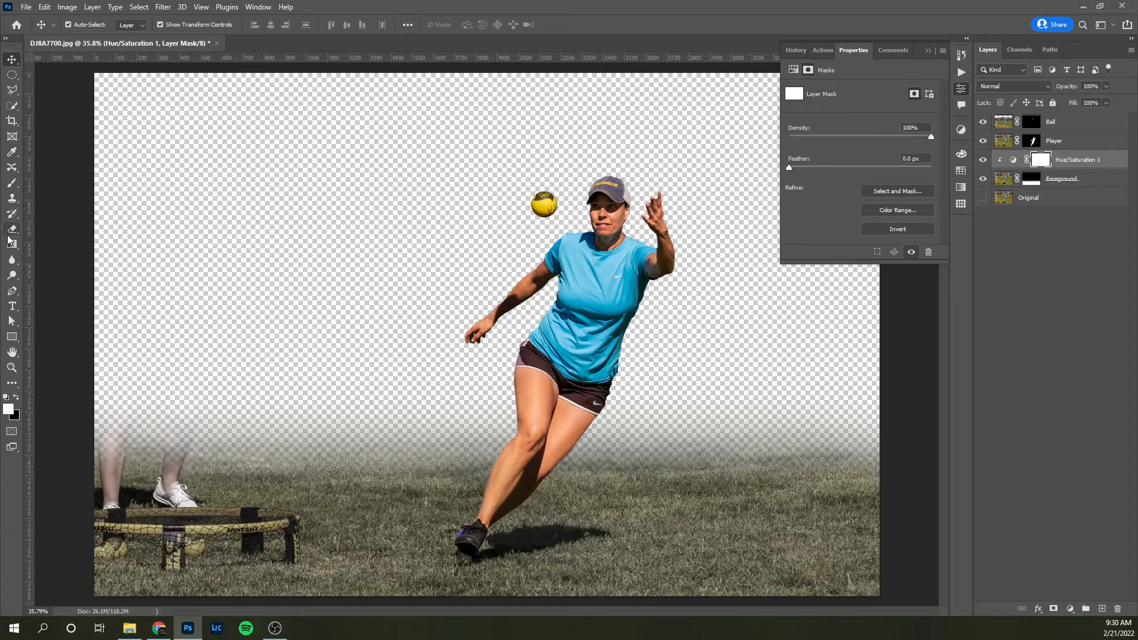
click(12, 185)
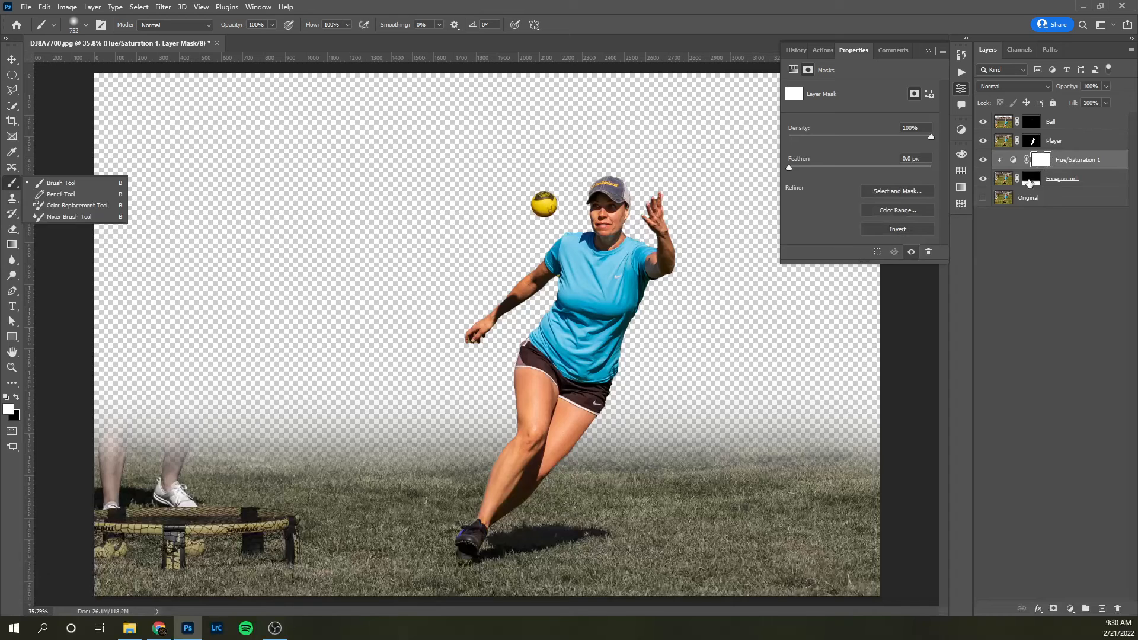
click(984, 163)
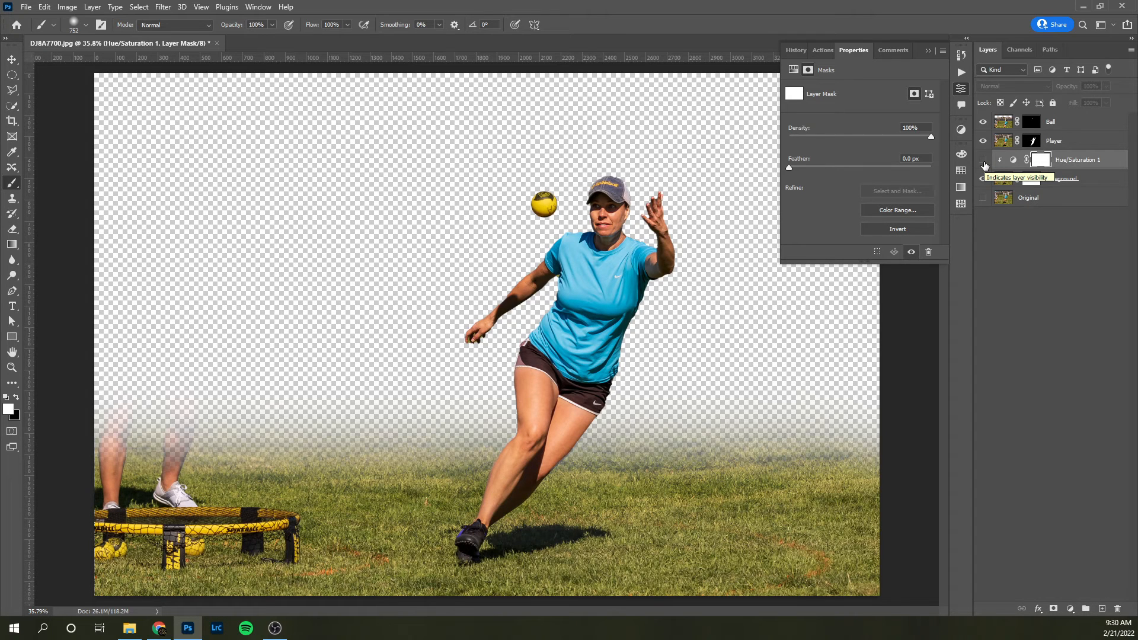
click(985, 161)
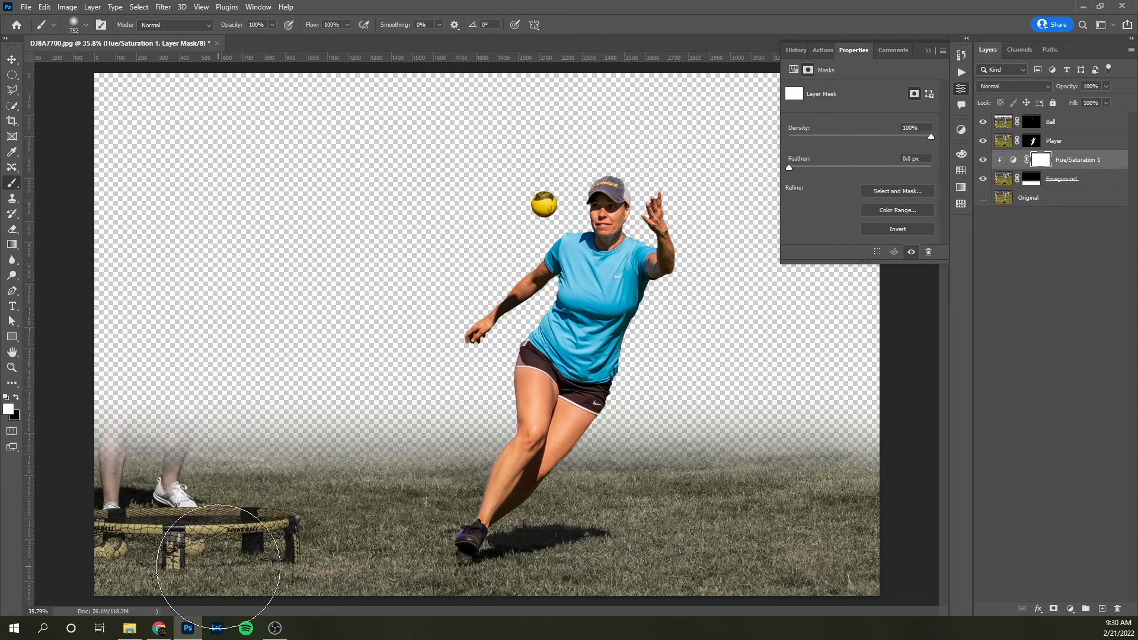
key(x)
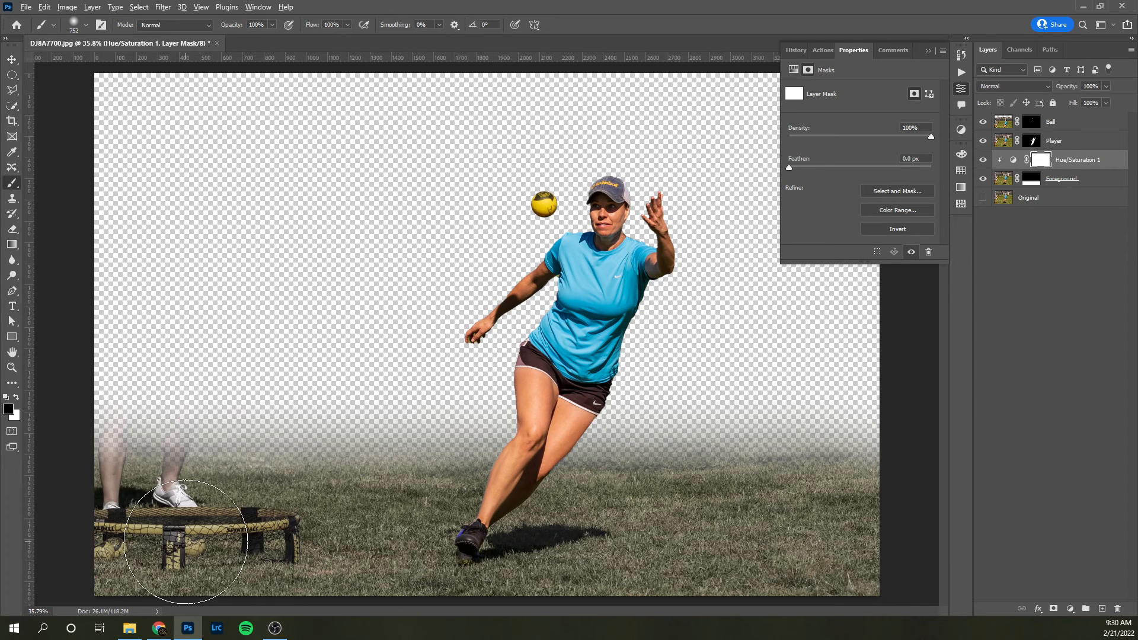
mouse_move(185, 540)
mouse_down()
mouse_move(130, 550)
mouse_move(166, 536)
mouse_move(155, 639)
mouse_up()
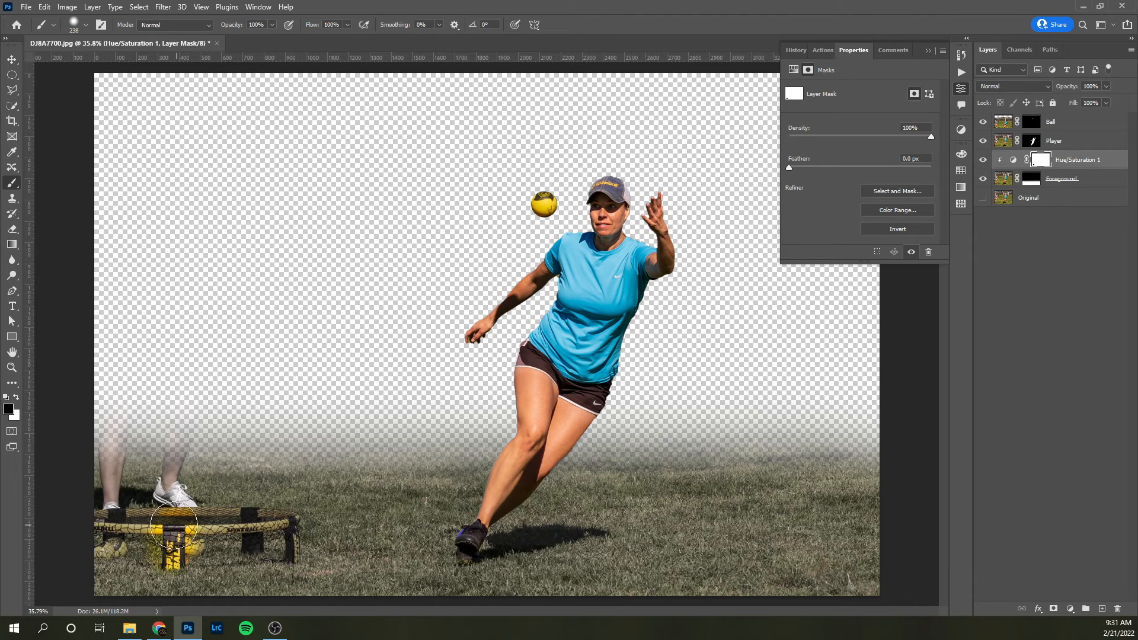
mouse_move(195, 527)
mouse_down()
mouse_move(259, 519)
mouse_move(253, 547)
mouse_move(286, 528)
mouse_move(280, 519)
mouse_move(291, 554)
mouse_move(267, 539)
mouse_move(163, 544)
mouse_move(169, 524)
mouse_move(99, 524)
mouse_move(199, 544)
mouse_move(186, 540)
mouse_move(182, 558)
mouse_move(173, 534)
mouse_up()
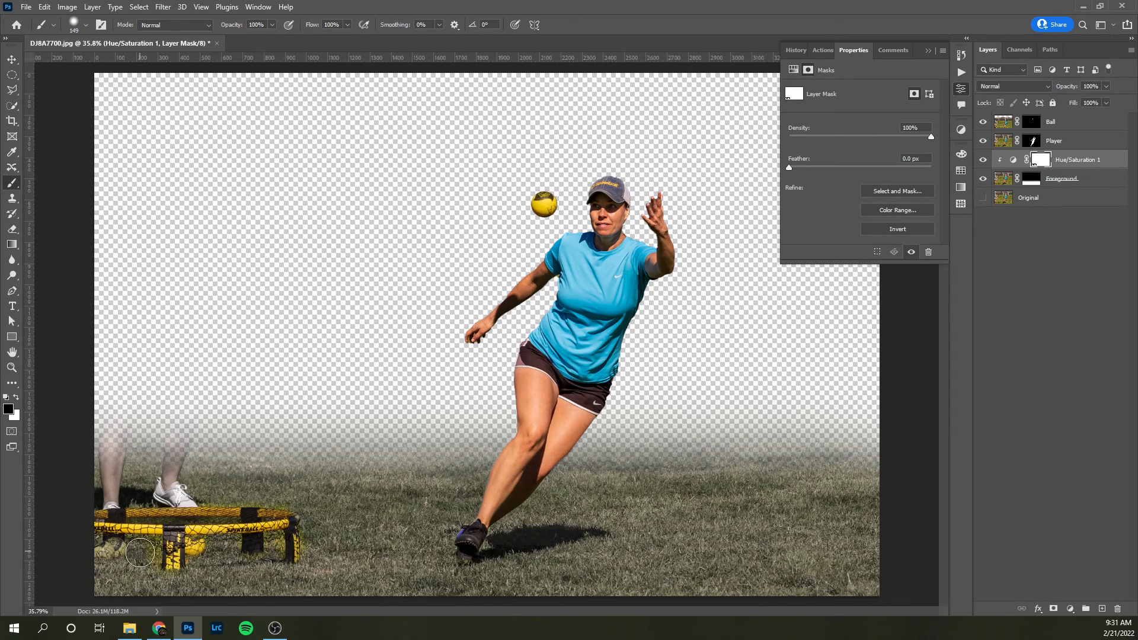
- Paint white on the Hue/Saturation 1 mask to clean up the grass around the net's legs
key(x)
drag(247, 569, 273, 551)
mouse_move(315, 546)
mouse_down()
mouse_move(271, 548)
mouse_move(304, 547)
mouse_move(311, 531)
mouse_move(316, 541)
mouse_up()
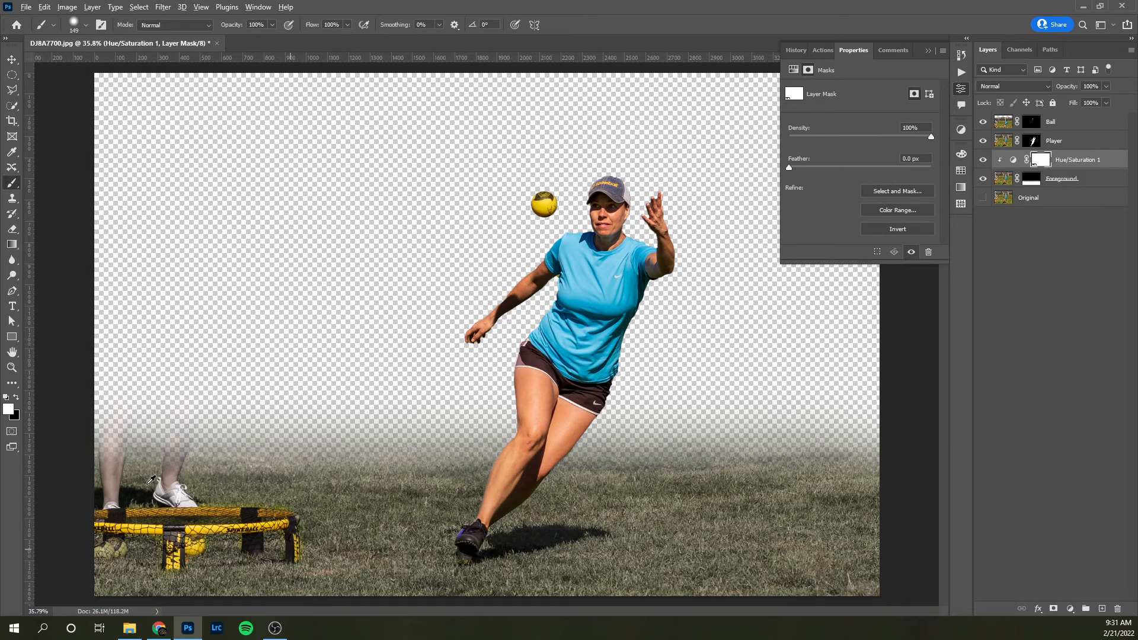
scroll(453, 491, down, 3)
scroll(620, 337, up, 3)
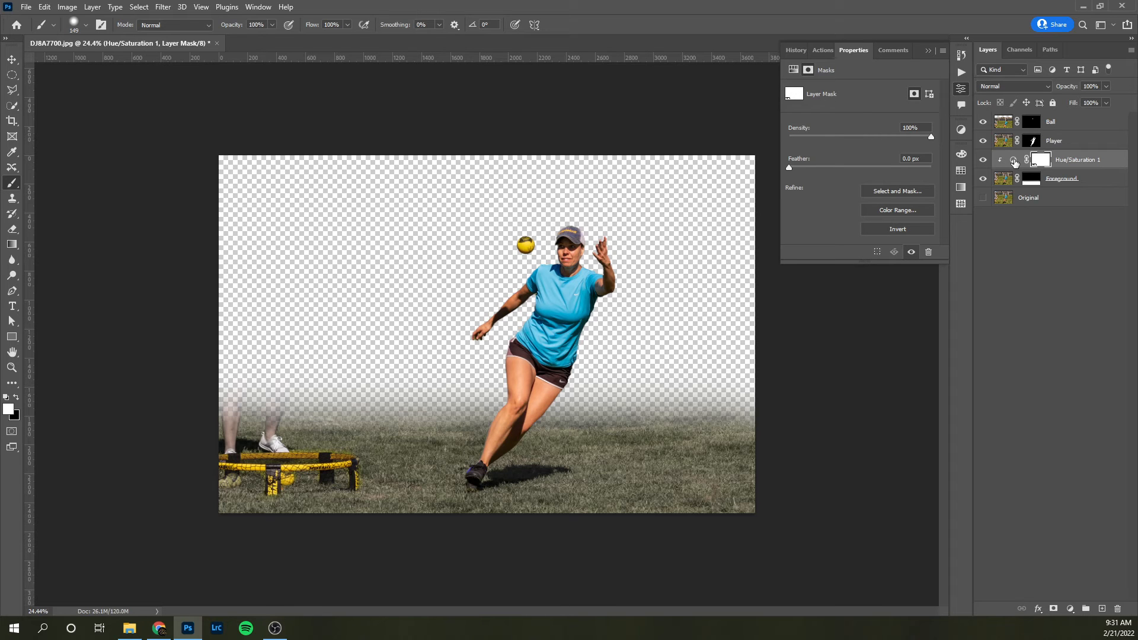
- Try grass saturation from fully desaturated to strongly boosted, settle on about -58, and put the adjustment settings away
click(1013, 160)
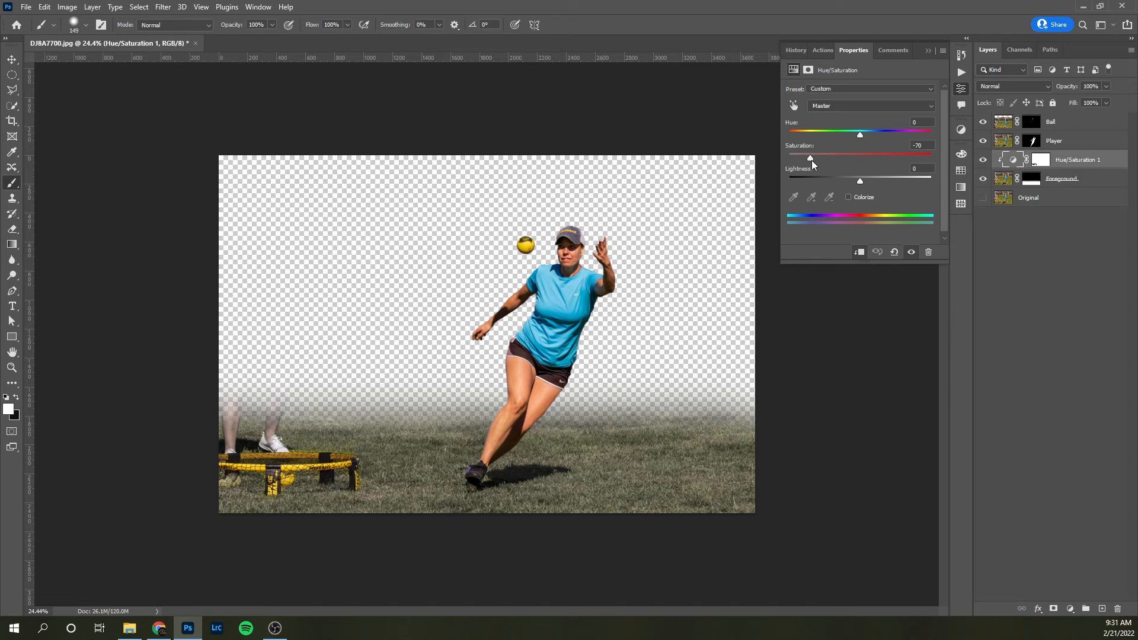
drag(809, 159, 729, 159)
drag(789, 159, 903, 158)
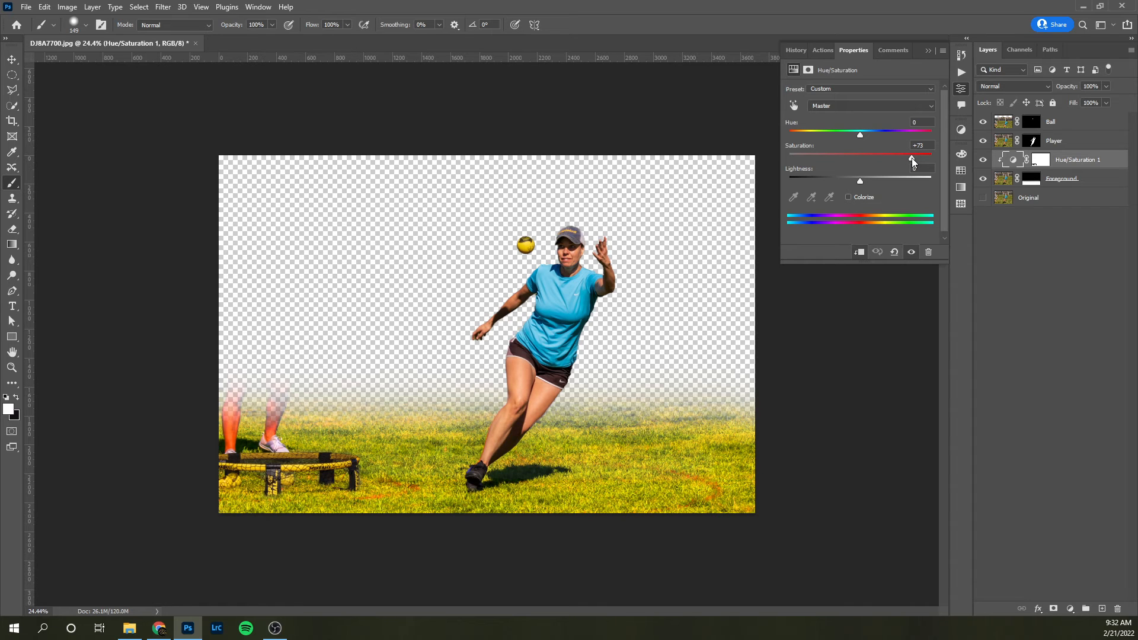
drag(907, 160, 842, 160)
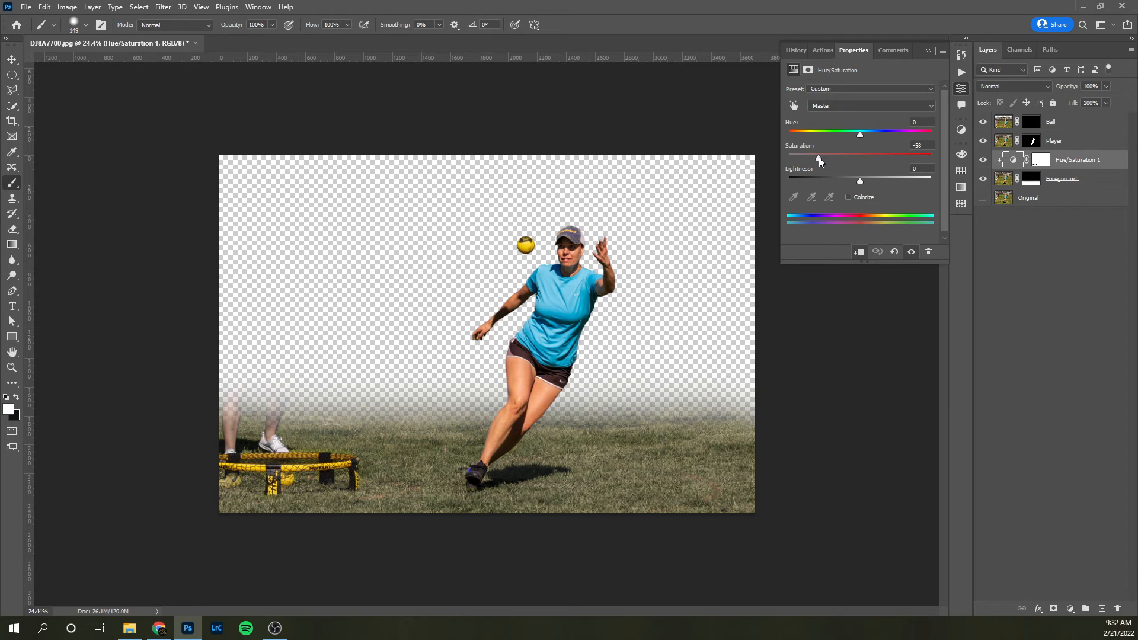
drag(817, 157, 817, 157)
click(927, 51)
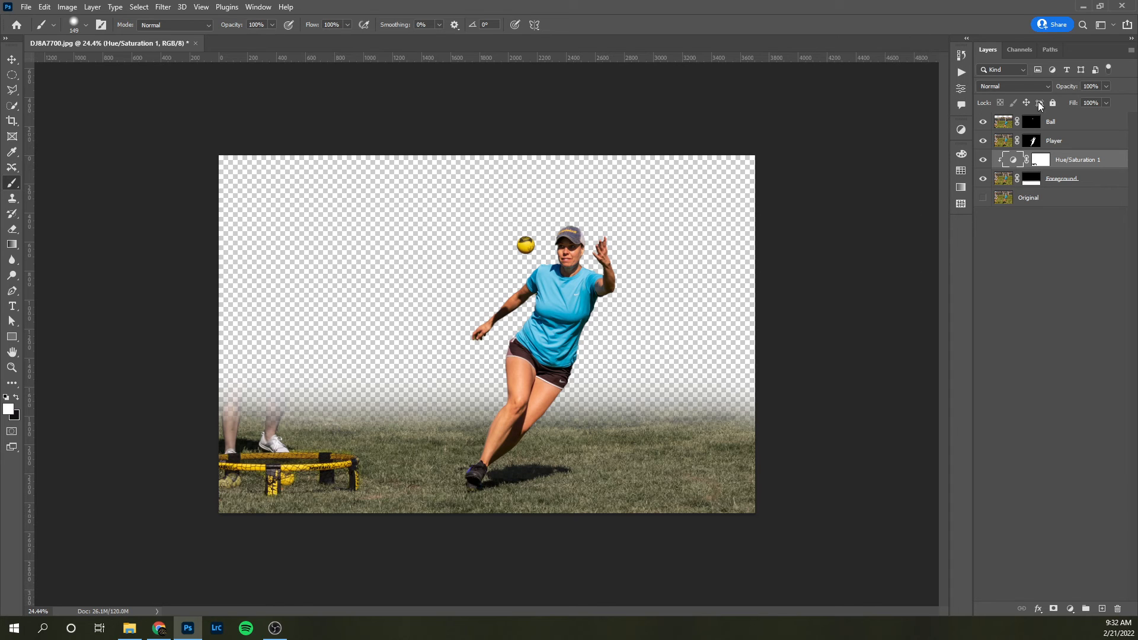
- Add a Hue/Saturation adjustment above the Ball layer with saturation +67 and clip it to the ball
click(1063, 122)
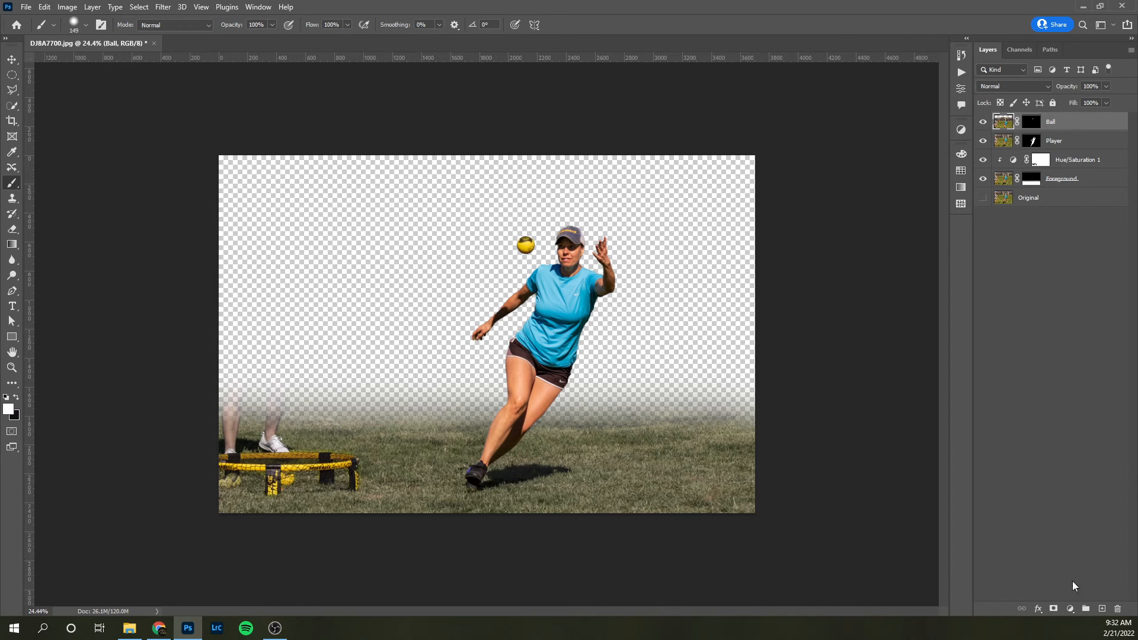
click(1070, 609)
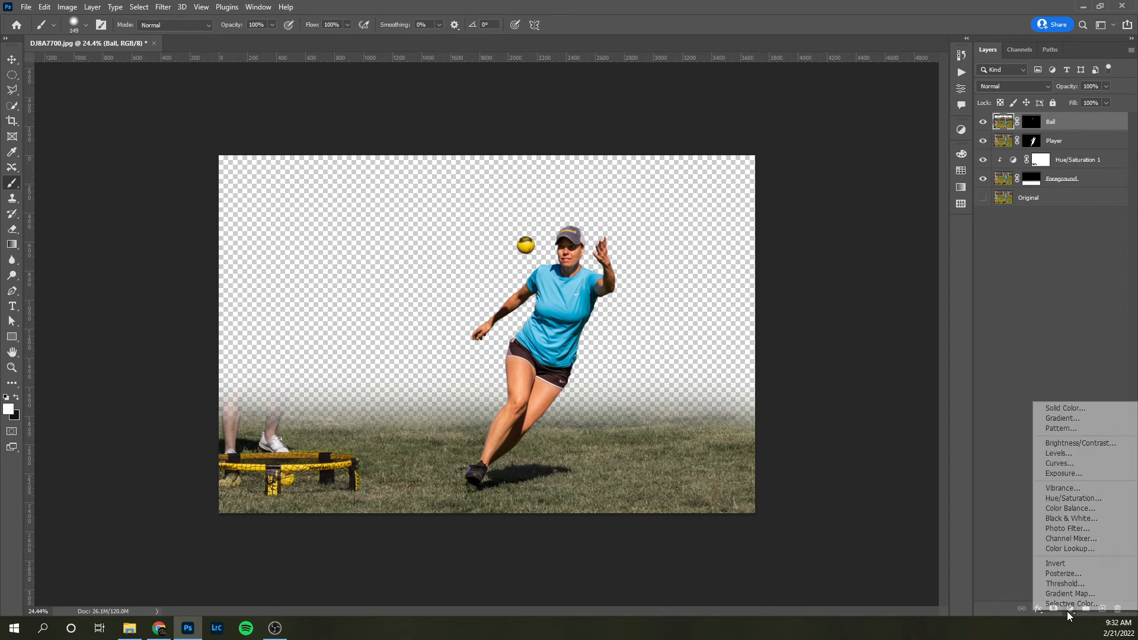
click(1058, 503)
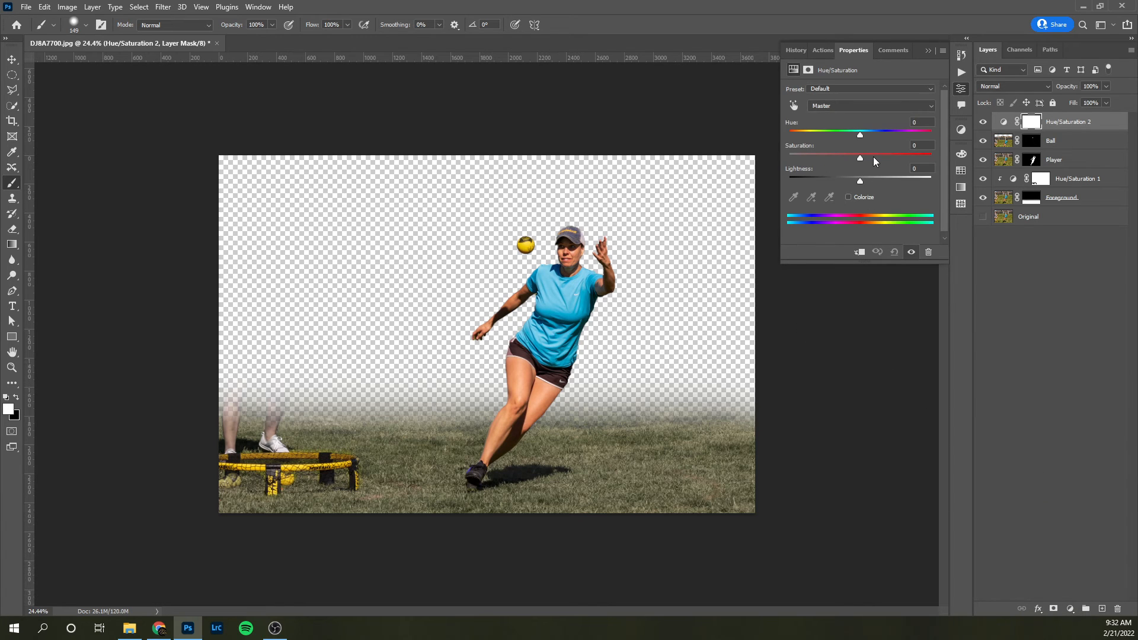
click(891, 155)
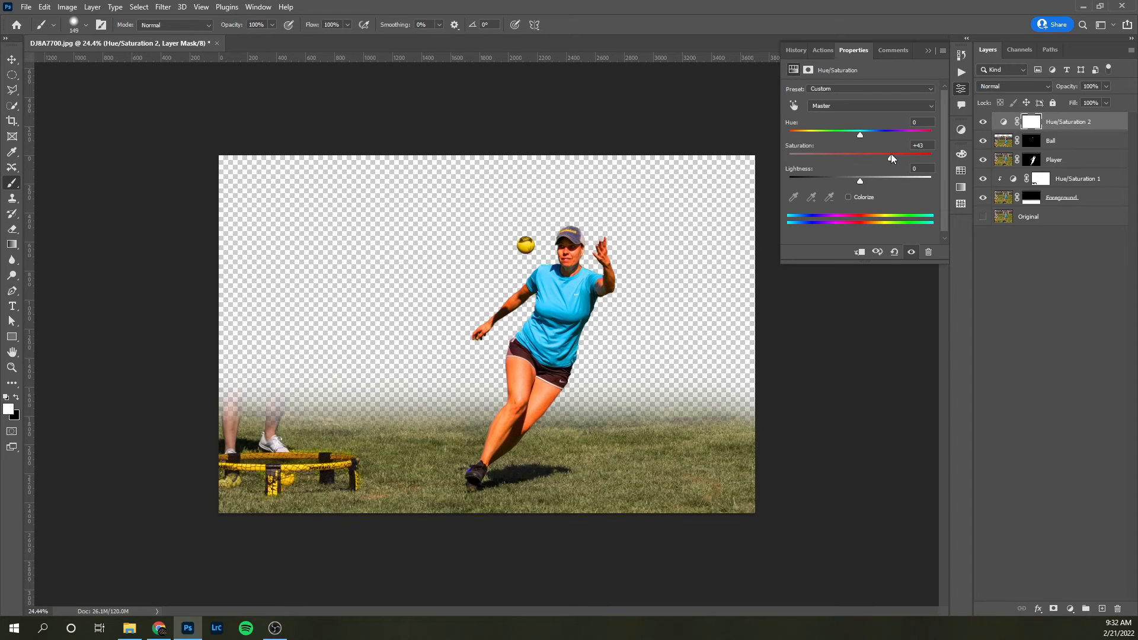
click(909, 157)
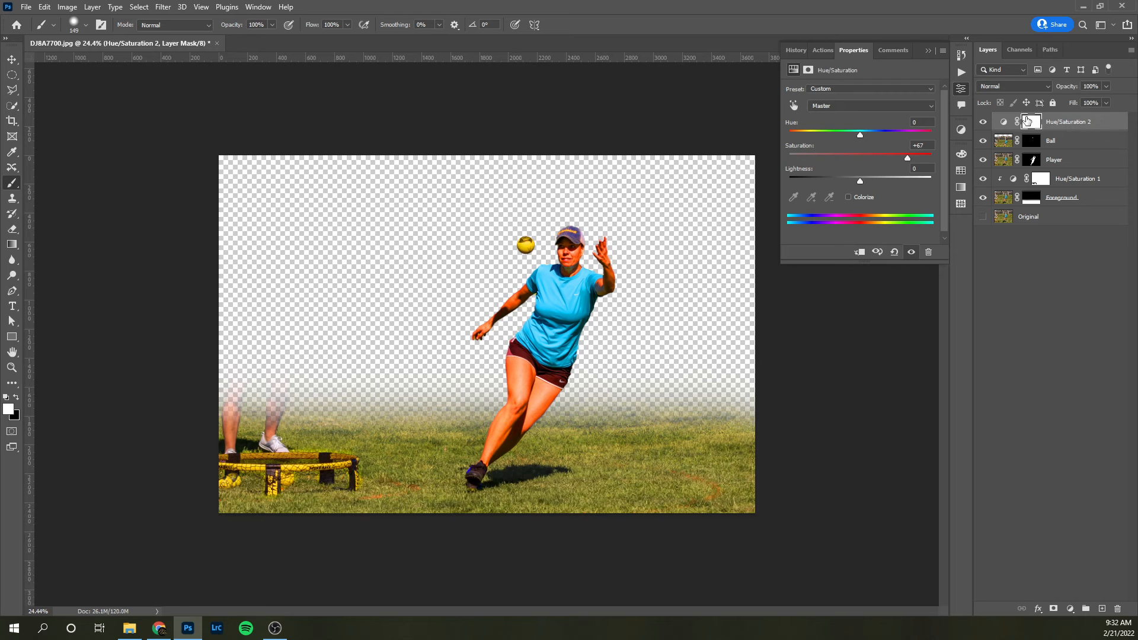
click(861, 254)
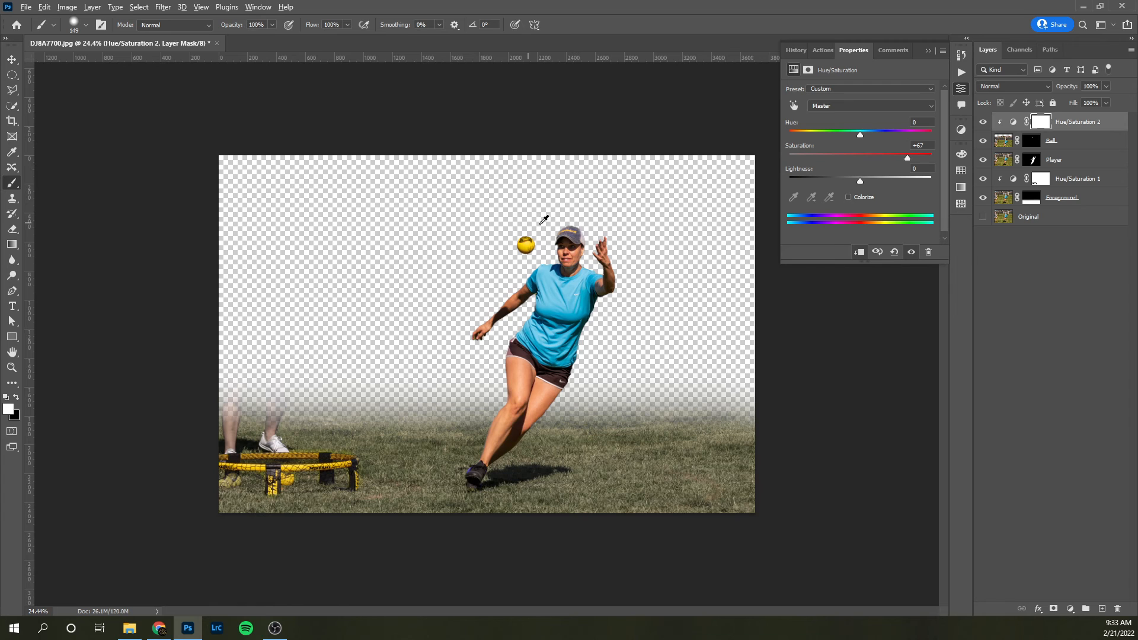
- Compare the ball with and without its saturation adjustment, examining it up close
scroll(544, 219, up, 3)
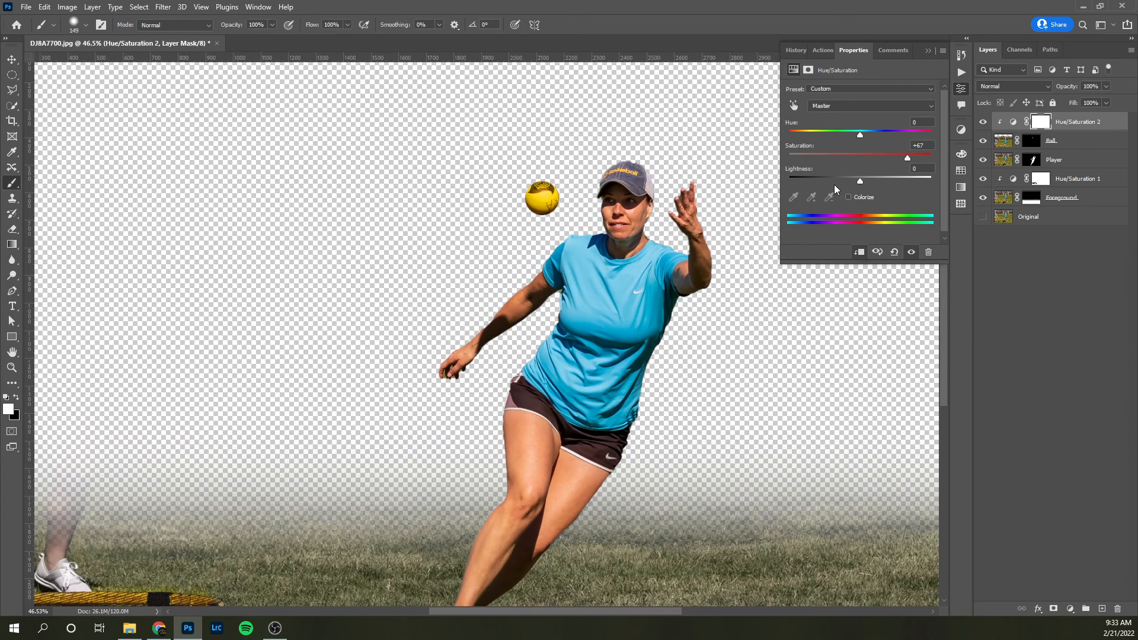
click(985, 122)
click(986, 122)
scroll(571, 164, up, 2)
scroll(568, 190, up, 2)
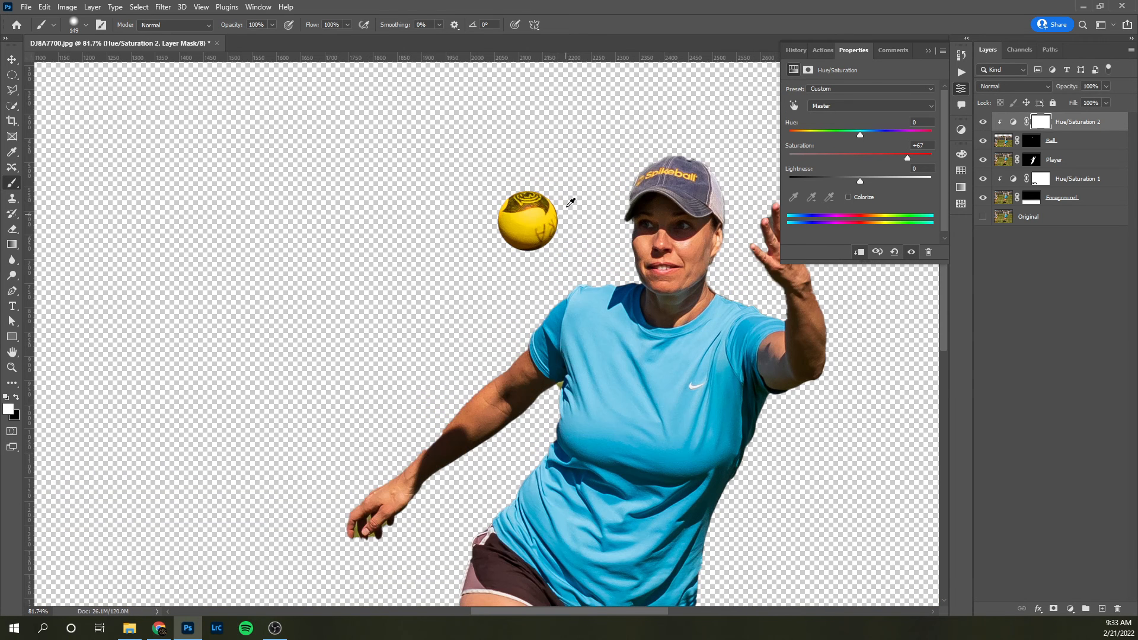
scroll(350, 230, down, 4)
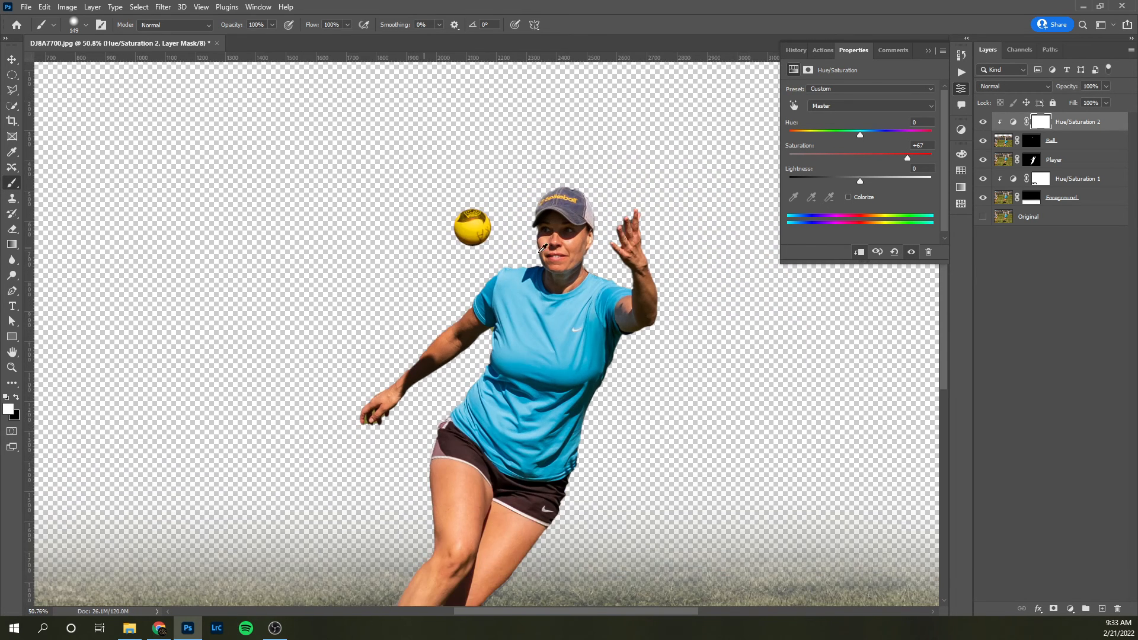
scroll(556, 247, down, 1)
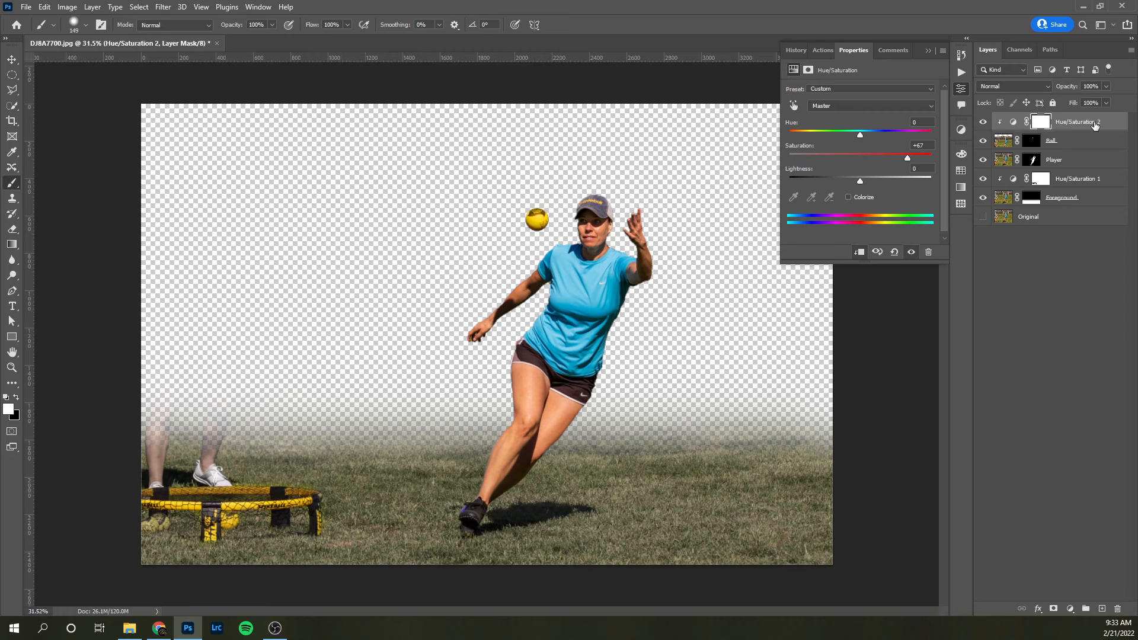
- Move Hue/Saturation 2 between the Ball and Player layers and clip it to the Player layer
drag(1088, 122, 1079, 155)
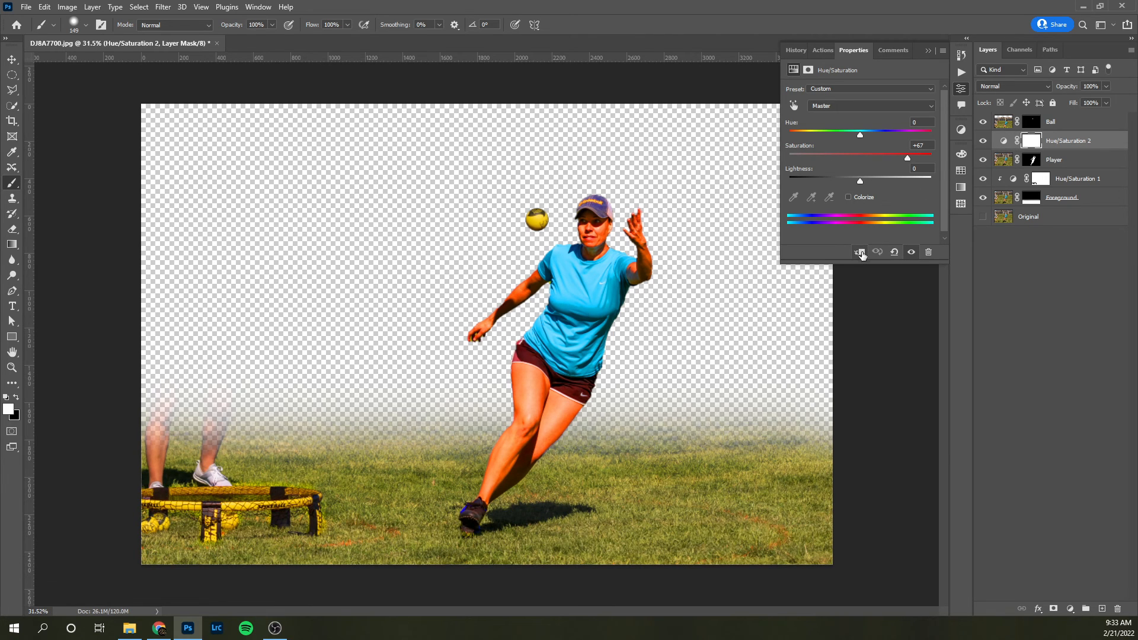
click(929, 51)
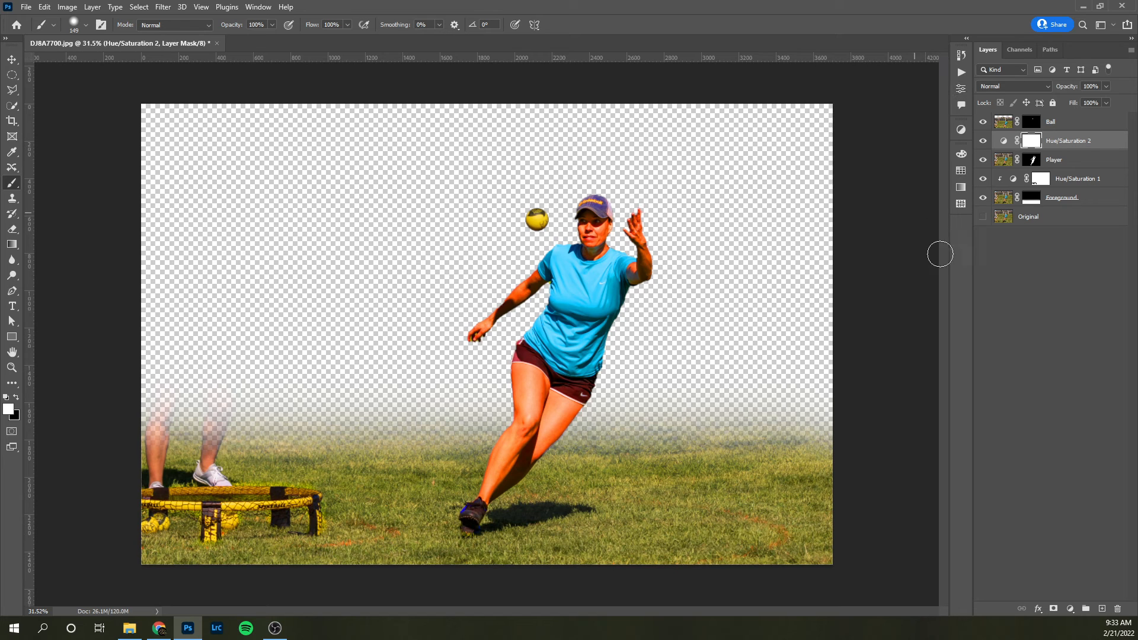
alt+click(1002, 147)
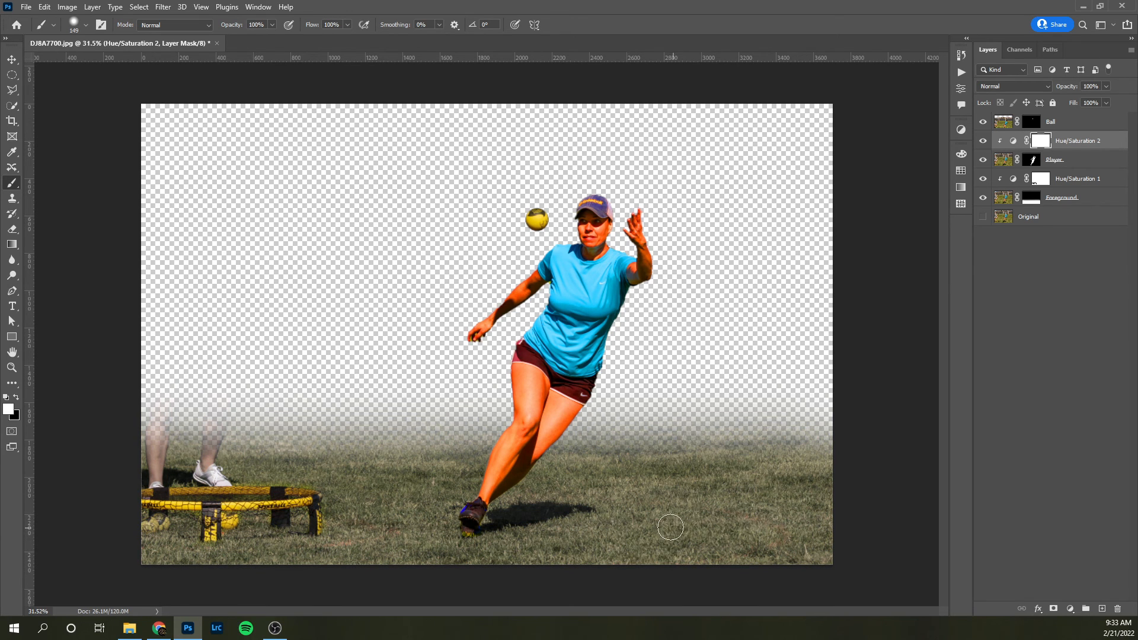
- Mute the player's colours by lowering the Hue/Saturation 2 saturation past -44
click(1012, 141)
double_click(1014, 142)
drag(891, 157, 834, 164)
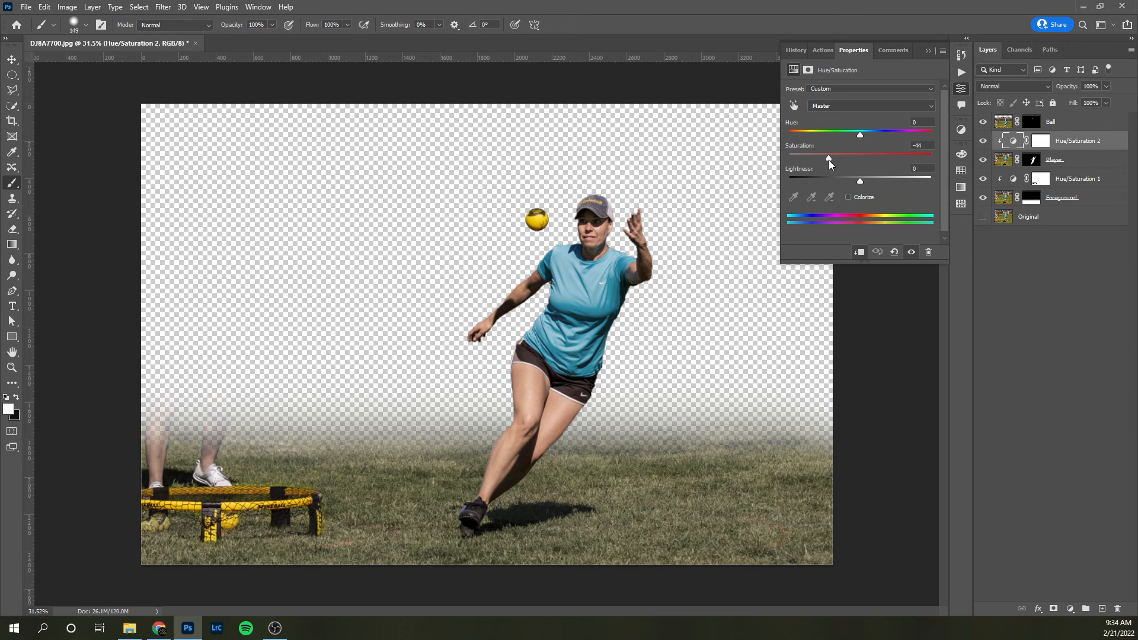
drag(830, 165, 814, 166)
- Try painting the shirt black on the Hue/Saturation 2 mask to restore its blue, correcting the neck area with white
click(1040, 142)
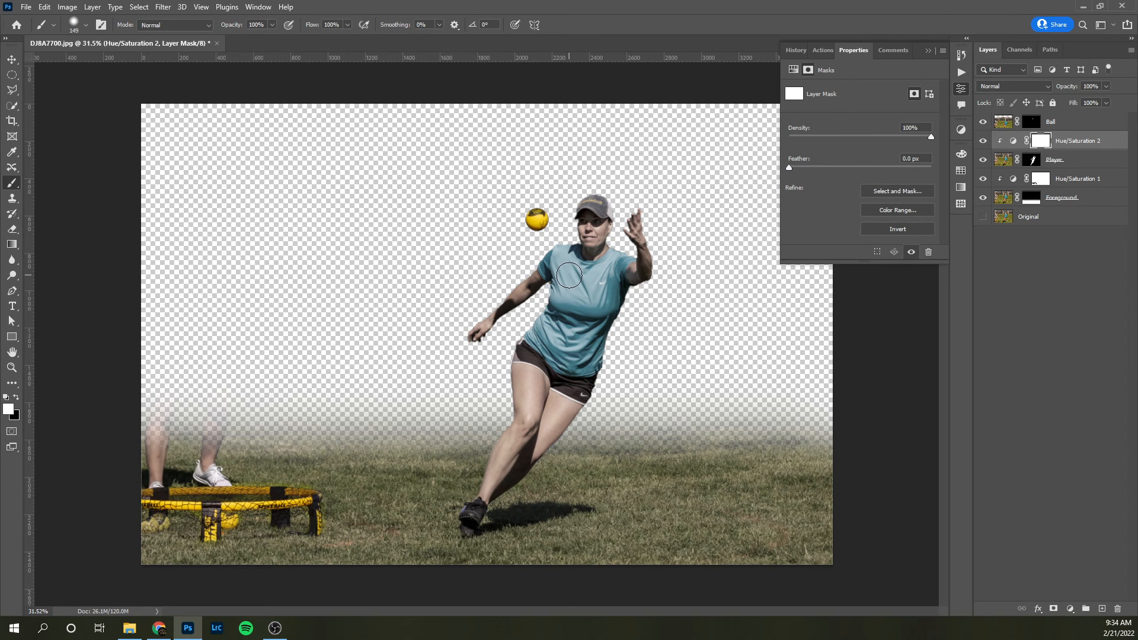
key(x)
mouse_move(570, 275)
mouse_down()
mouse_move(584, 309)
mouse_move(588, 281)
mouse_move(558, 316)
mouse_move(553, 257)
mouse_move(566, 275)
mouse_move(564, 256)
mouse_move(607, 276)
mouse_move(598, 349)
mouse_move(594, 320)
mouse_move(577, 343)
mouse_move(548, 313)
mouse_move(535, 335)
mouse_move(569, 360)
mouse_move(606, 355)
mouse_move(568, 360)
mouse_move(554, 338)
mouse_move(587, 282)
mouse_move(607, 297)
mouse_move(622, 252)
mouse_move(590, 281)
mouse_move(610, 261)
mouse_move(576, 328)
mouse_move(542, 309)
mouse_move(553, 326)
mouse_move(533, 327)
mouse_move(613, 364)
mouse_move(625, 304)
mouse_move(603, 271)
mouse_up()
scroll(619, 195, up, 2)
scroll(604, 225, up, 5)
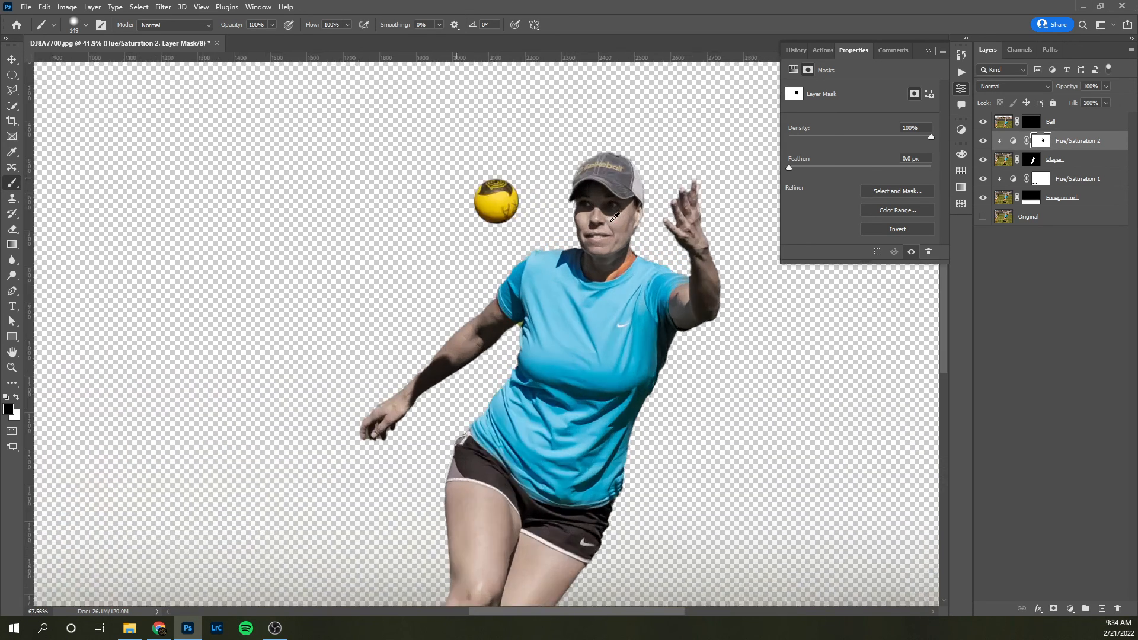
key(x)
drag(605, 250, 599, 261)
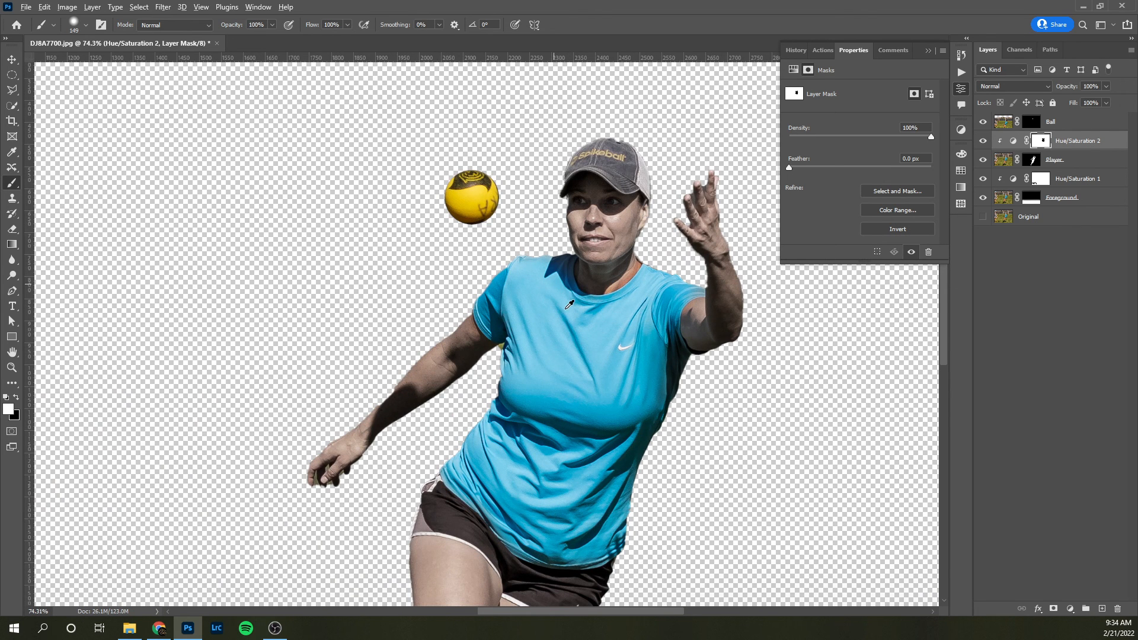
- Paint the shirt area of the Hue/Saturation 2 mask white again to remove the colour restoration
scroll(579, 314, down, 3)
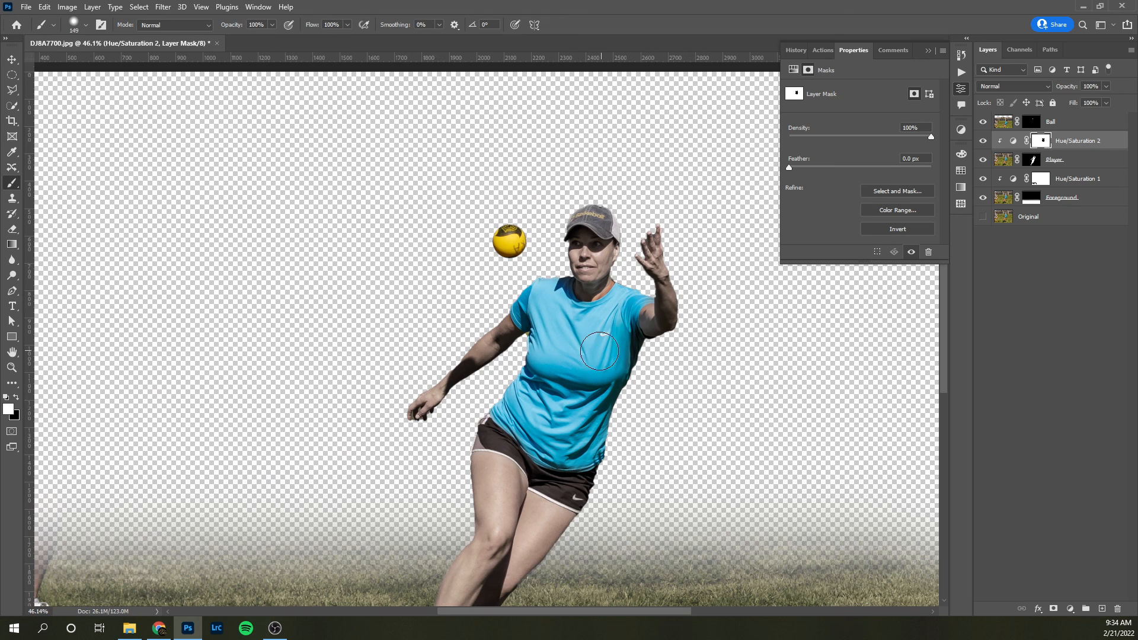
mouse_move(587, 434)
mouse_down()
mouse_move(617, 435)
mouse_move(552, 468)
mouse_up()
key(x)
key(x)
mouse_move(622, 419)
mouse_down()
mouse_move(606, 436)
mouse_move(644, 410)
mouse_move(515, 429)
mouse_move(531, 368)
mouse_move(528, 317)
mouse_move(608, 318)
mouse_move(638, 331)
mouse_move(596, 361)
mouse_move(645, 300)
mouse_move(582, 332)
mouse_move(540, 337)
mouse_up()
- Restore the cap's Spikeball logo colour by painting black over it on the Hue/Saturation 2 mask with a small brush
scroll(617, 188, up, 3)
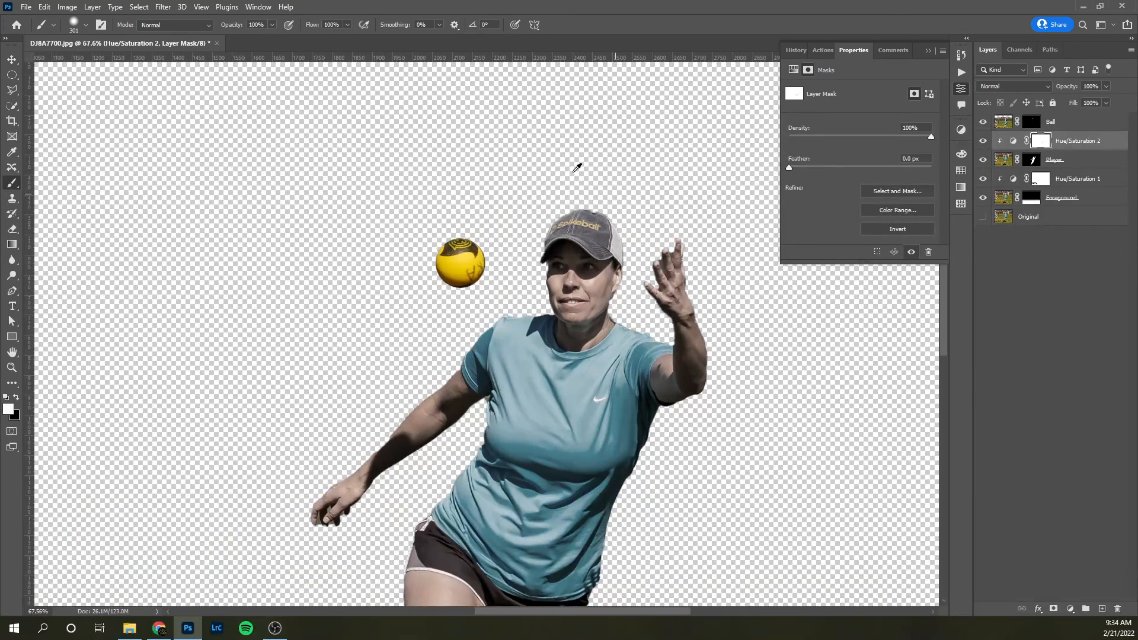
scroll(582, 187, up, 6)
key(x)
mouse_move(633, 304)
mouse_down()
mouse_move(512, 315)
mouse_move(510, 287)
mouse_move(555, 270)
mouse_move(643, 285)
mouse_move(517, 295)
mouse_move(621, 274)
mouse_up()
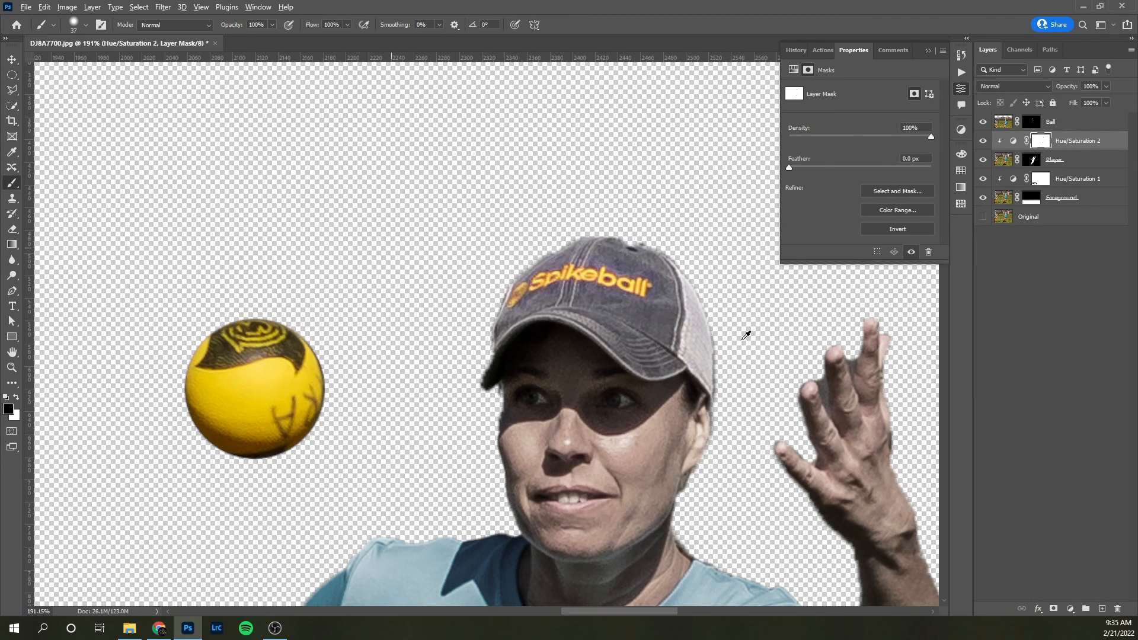
scroll(746, 336, down, 4)
scroll(766, 340, down, 2)
scroll(331, 313, down, 2)
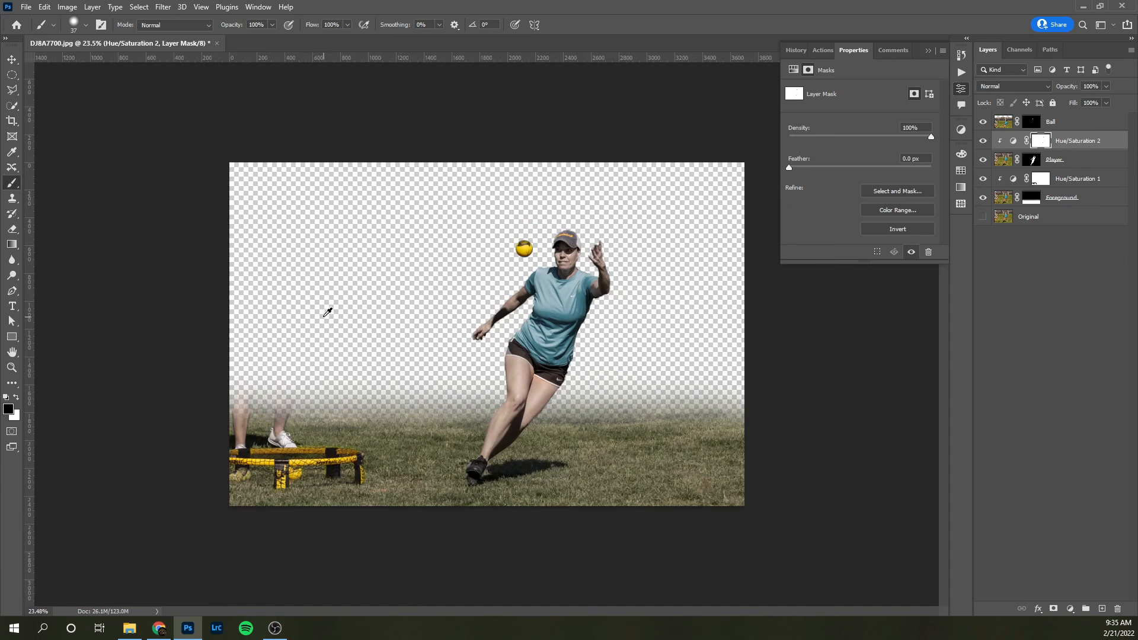